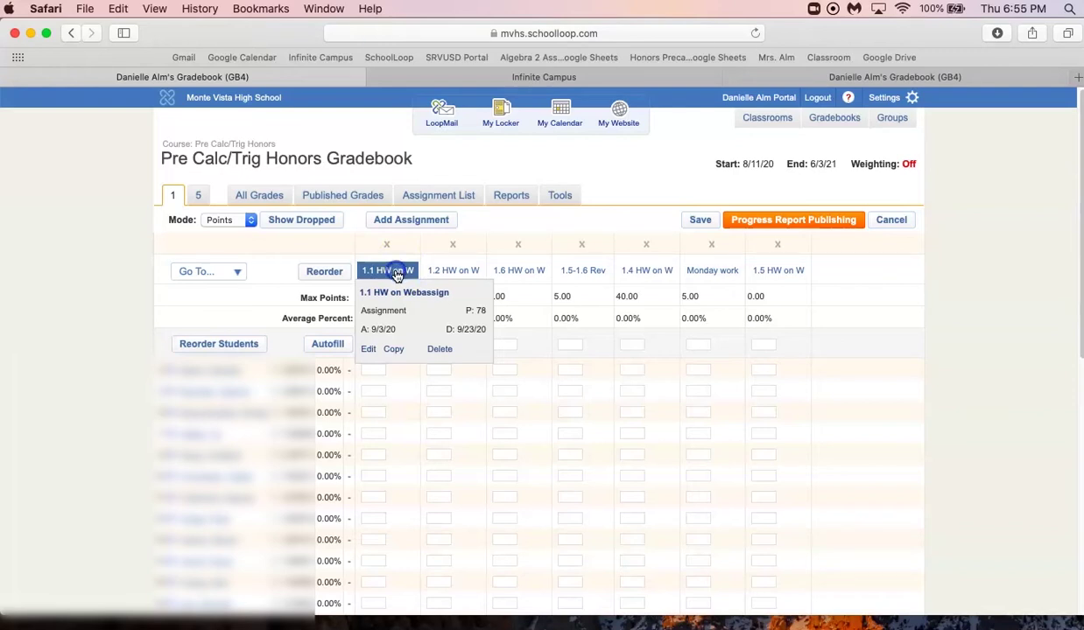
Open the scoresheet for the 1.1 HW on Webassign assignment and look at its import options, including Grade File (.csv).
{"action": "left_click", "coordinate": [391, 271]}
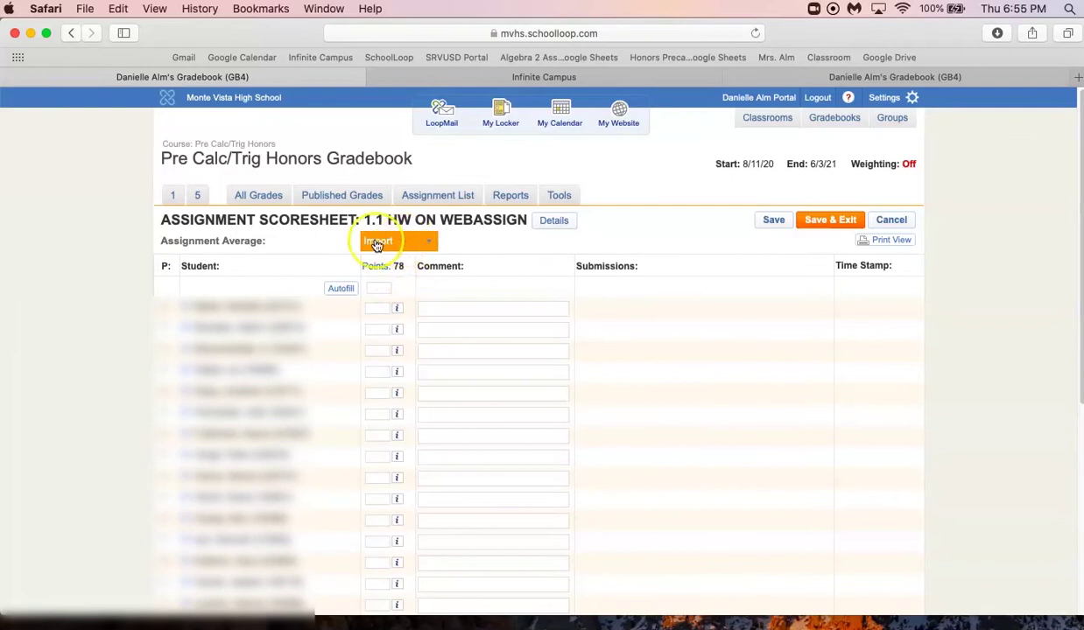
{"action": "left_click", "coordinate": [391, 245]}
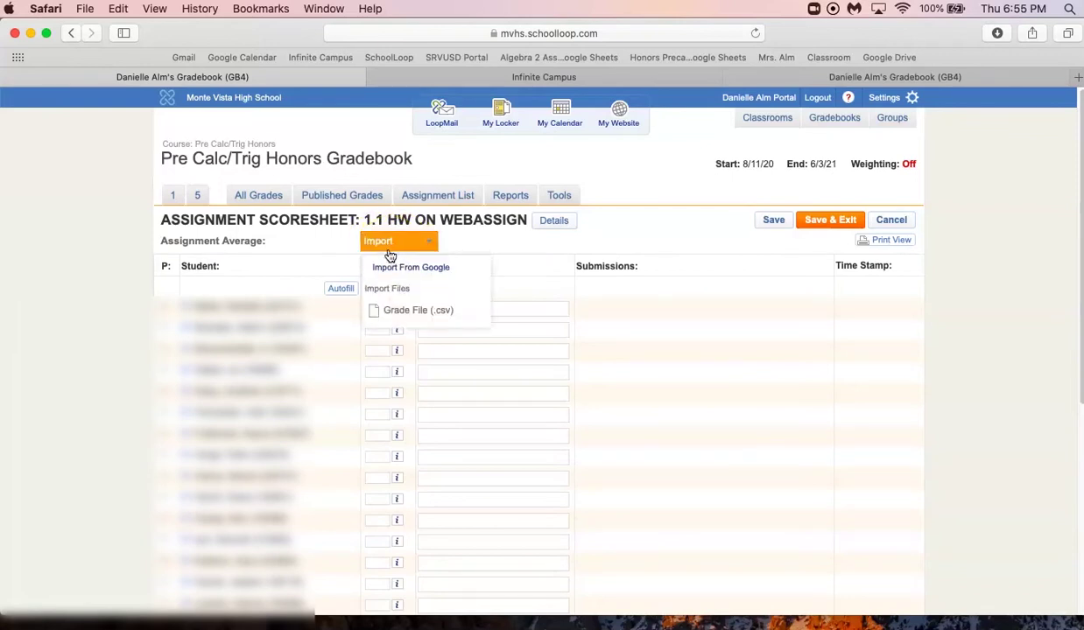
{"action": "left_click", "coordinate": [401, 268]}
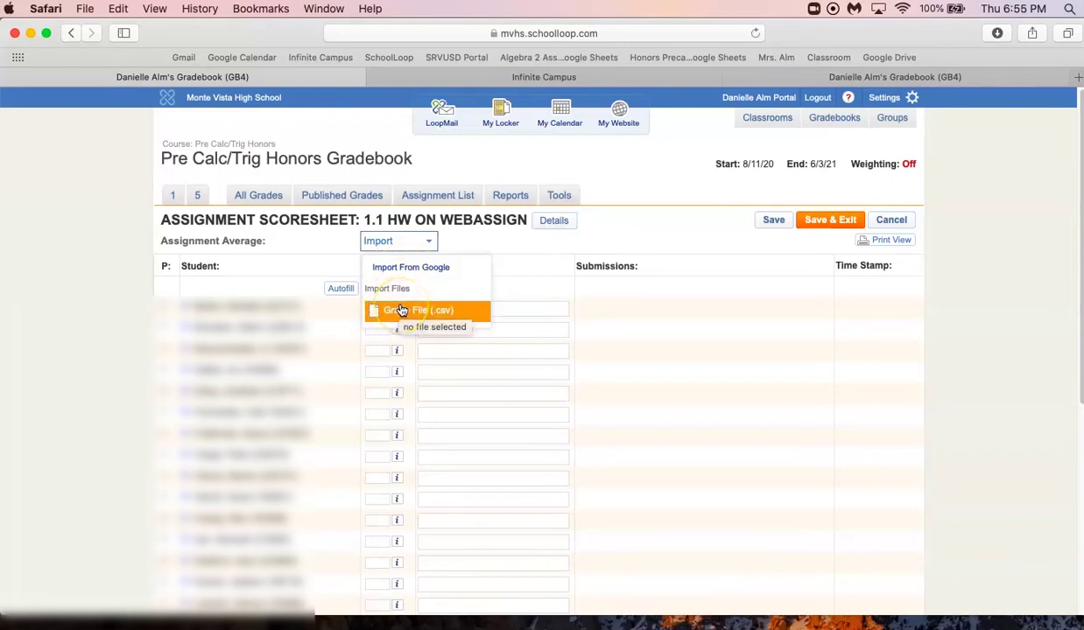
{"action": "left_click", "coordinate": [401, 313]}
{"action": "left_click", "coordinate": [428, 316]}
{"action": "left_click", "coordinate": [445, 315]}
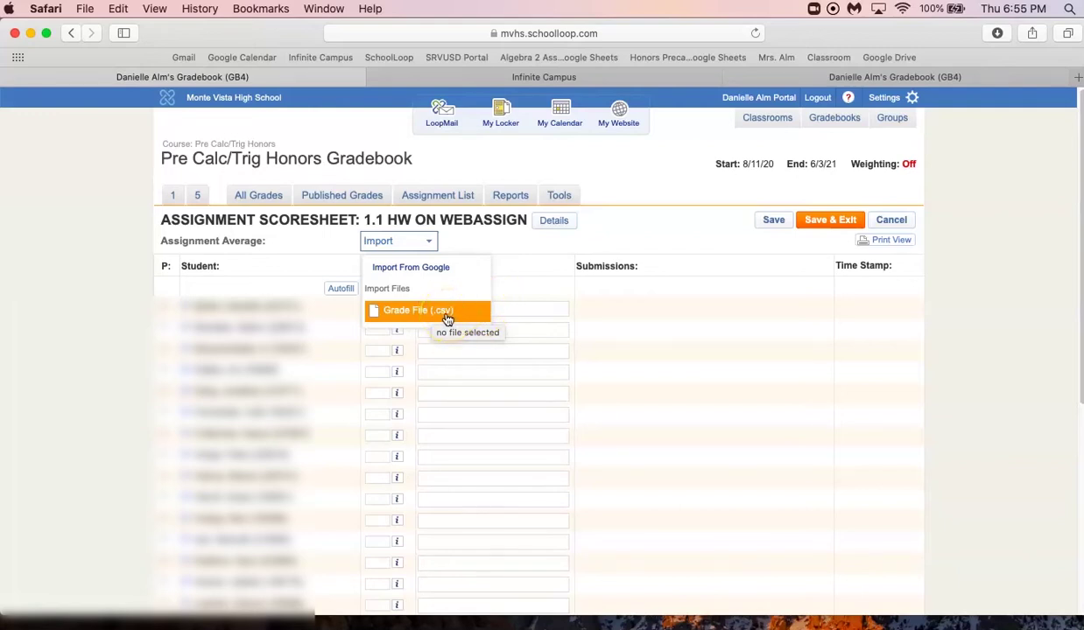
Switch to Infinite Campus and log in with the saved username and password.
{"action": "left_click", "coordinate": [628, 81]}
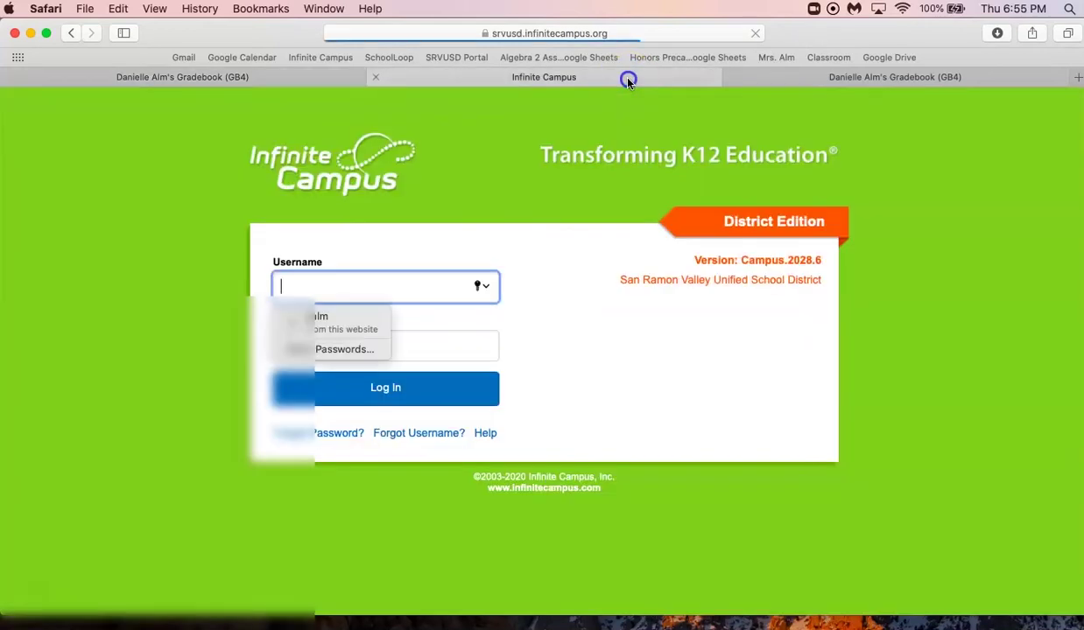
{"action": "left_click", "coordinate": [350, 320]}
{"action": "left_click", "coordinate": [379, 390]}
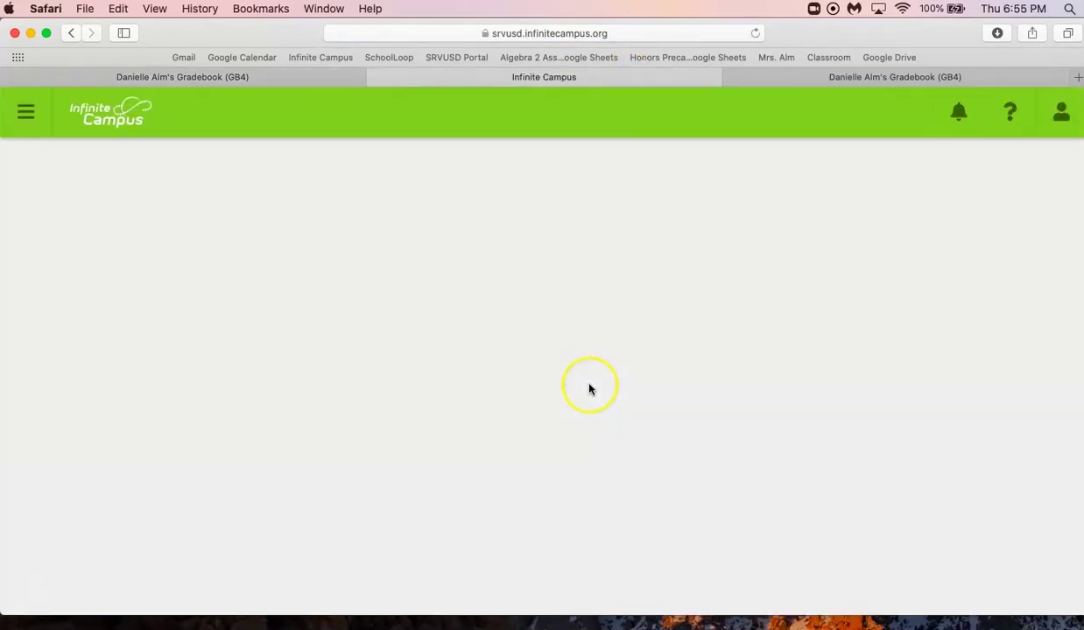
Go to the Infinite Campus reports and open the Grade Book Export report.
{"action": "left_click", "coordinate": [24, 125]}
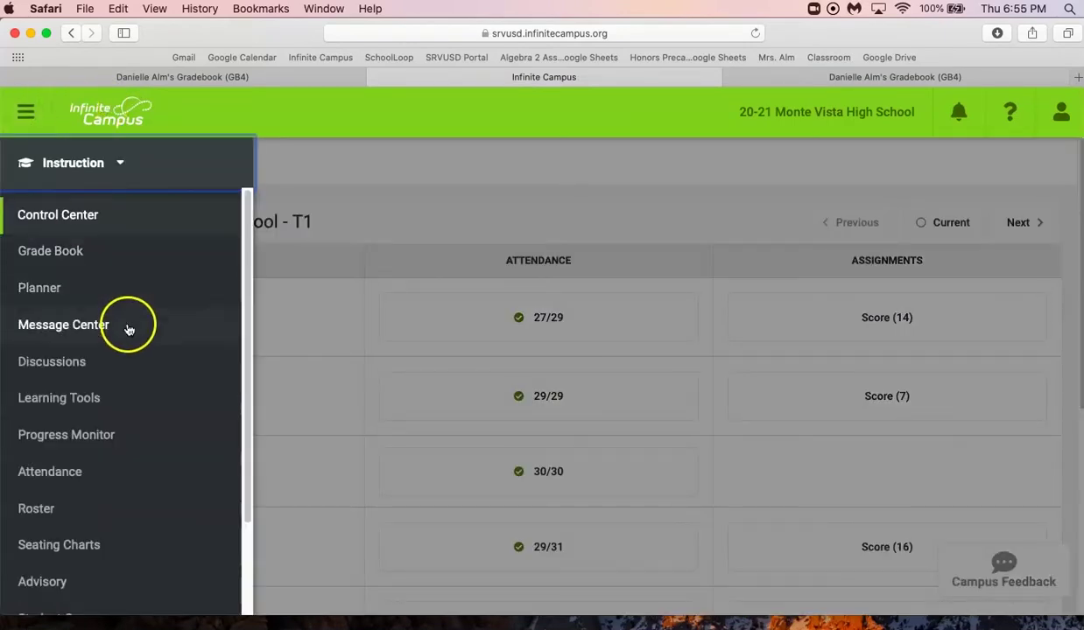
{"action": "scroll", "coordinate": [140, 326], "scroll_direction": "down", "scroll_amount": 3}
{"action": "left_click", "coordinate": [147, 564]}
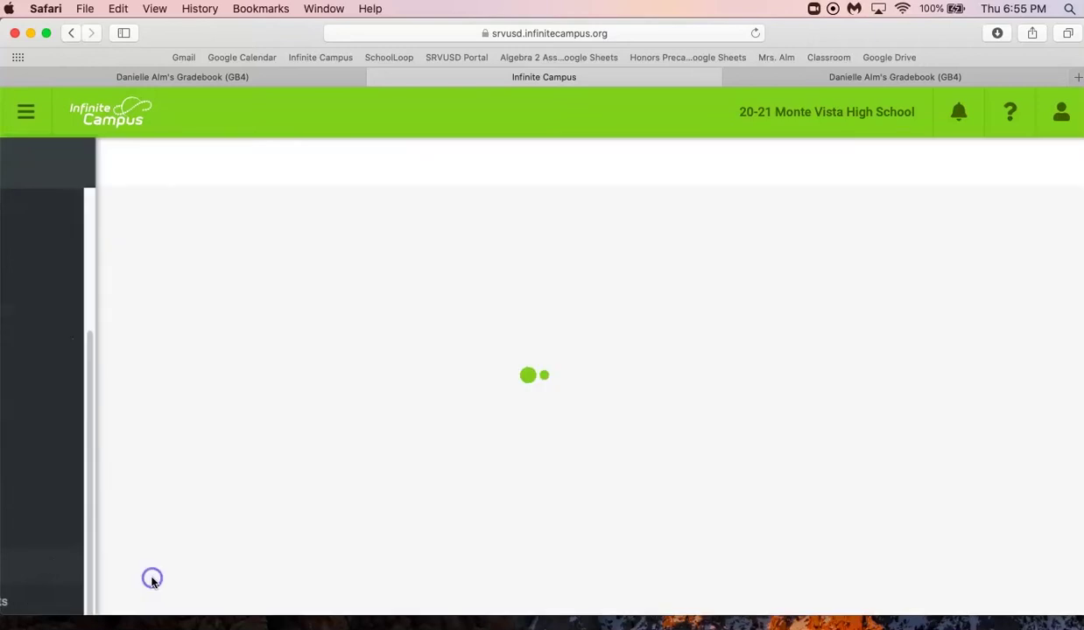
{"action": "scroll", "coordinate": [539, 429], "scroll_direction": "down", "scroll_amount": 2}
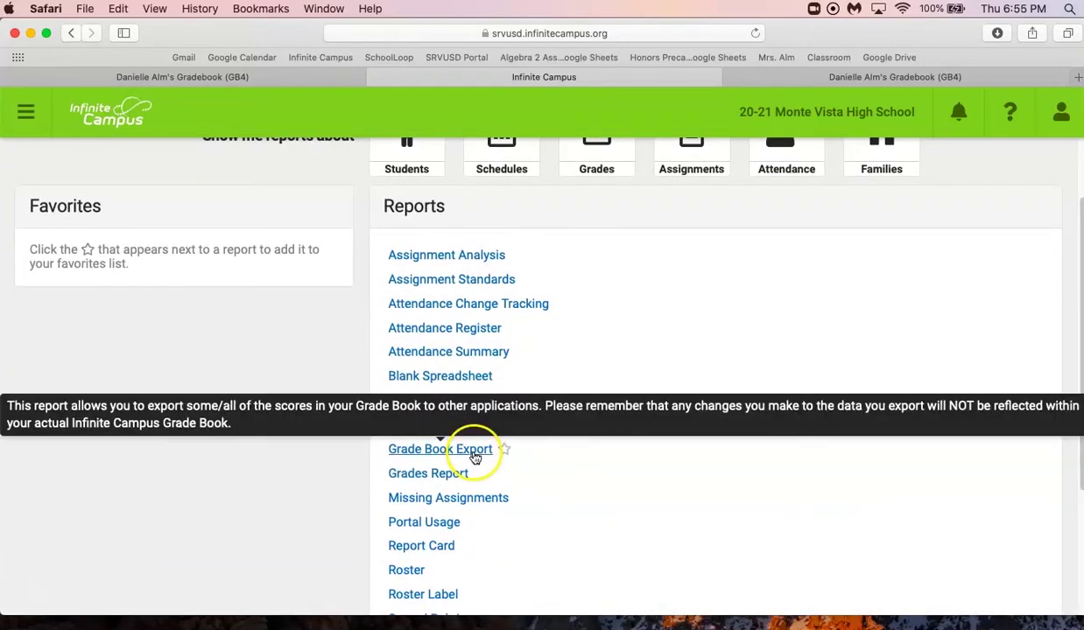
{"action": "left_click", "coordinate": [473, 457]}
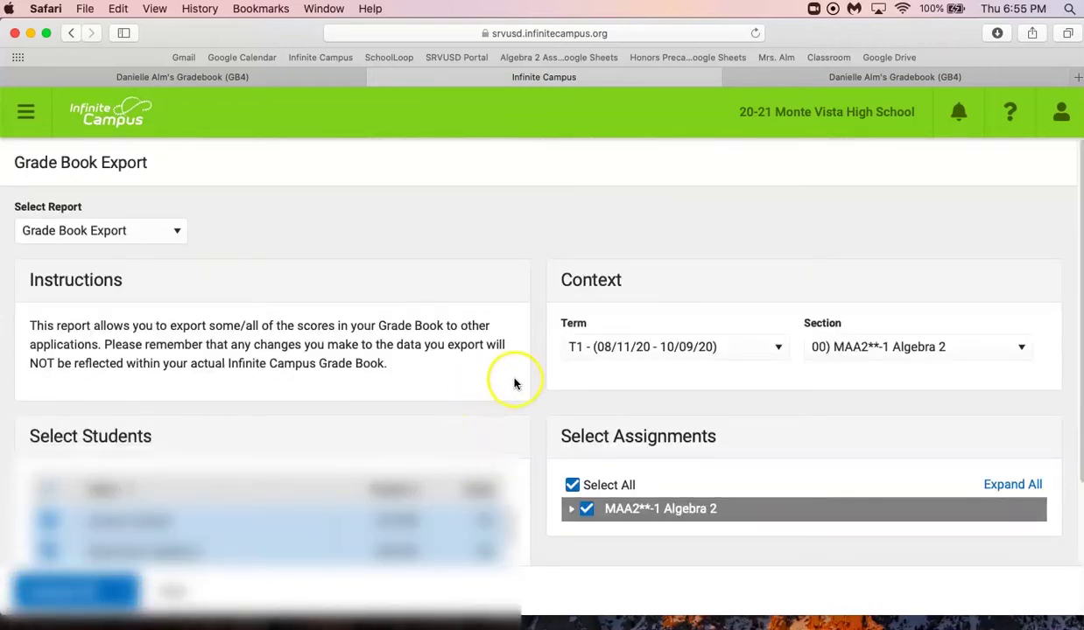
Check the course name in the School Loop gradebook and set the export section to 01) MATMAH-2 Pre Calc/Trig Honors (Mon).
{"action": "left_click", "coordinate": [858, 353]}
{"action": "scroll", "coordinate": [856, 418], "scroll_direction": "down", "scroll_amount": 2}
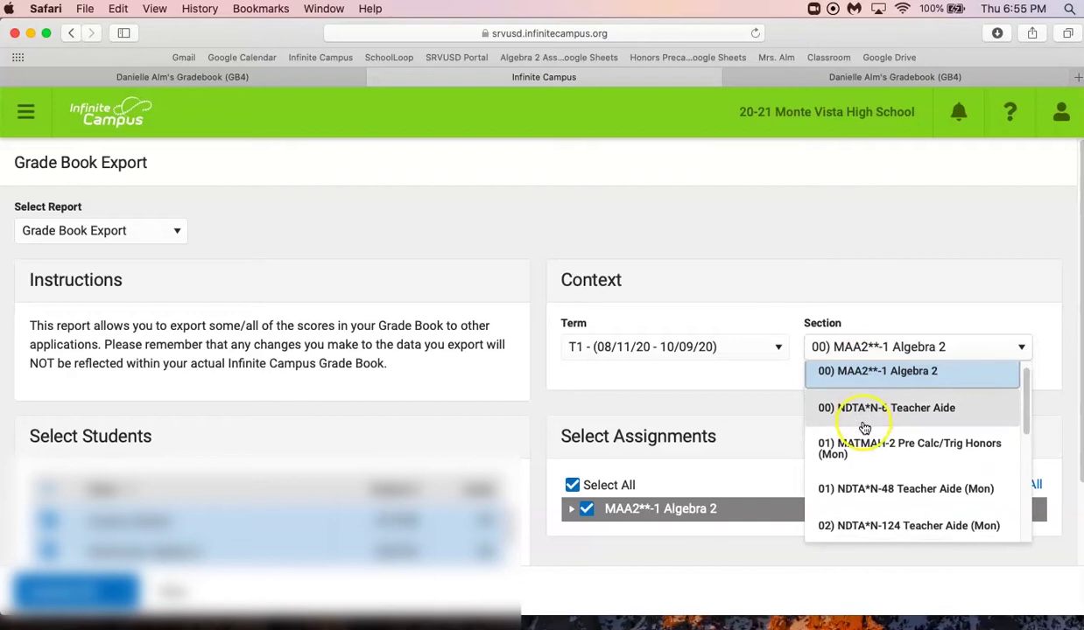
{"action": "left_click", "coordinate": [263, 78]}
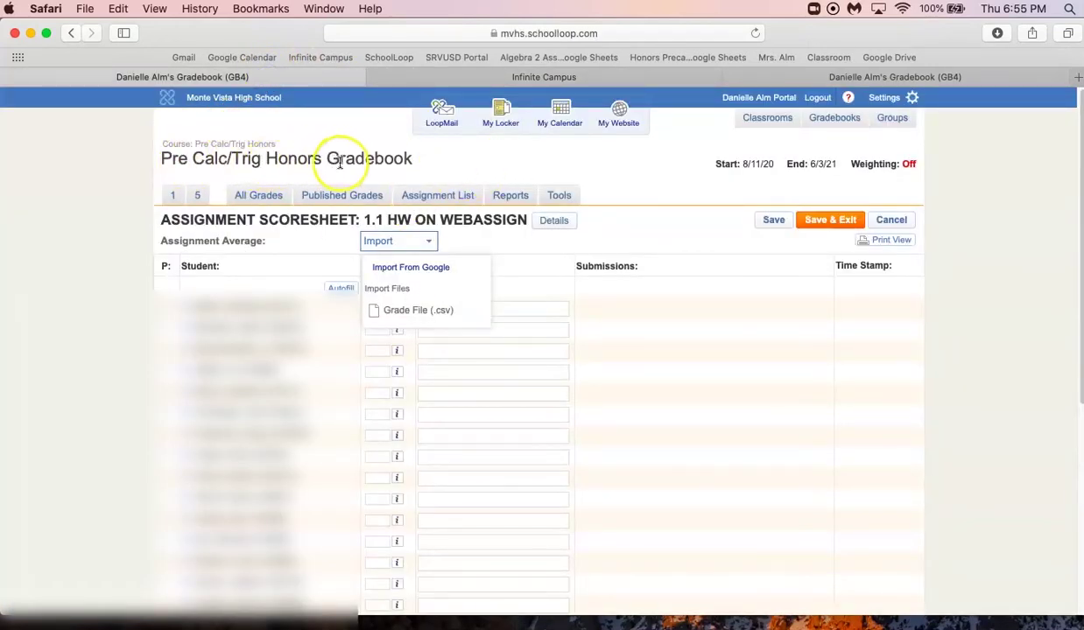
{"action": "left_click", "coordinate": [646, 78]}
{"action": "left_click", "coordinate": [847, 347]}
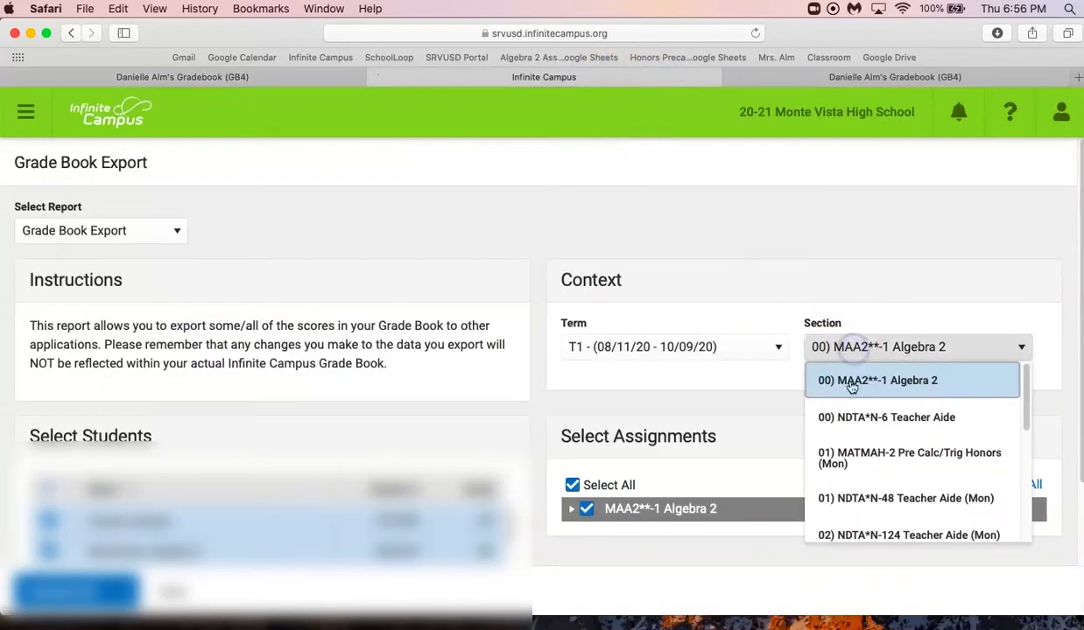
{"action": "left_click", "coordinate": [861, 466]}
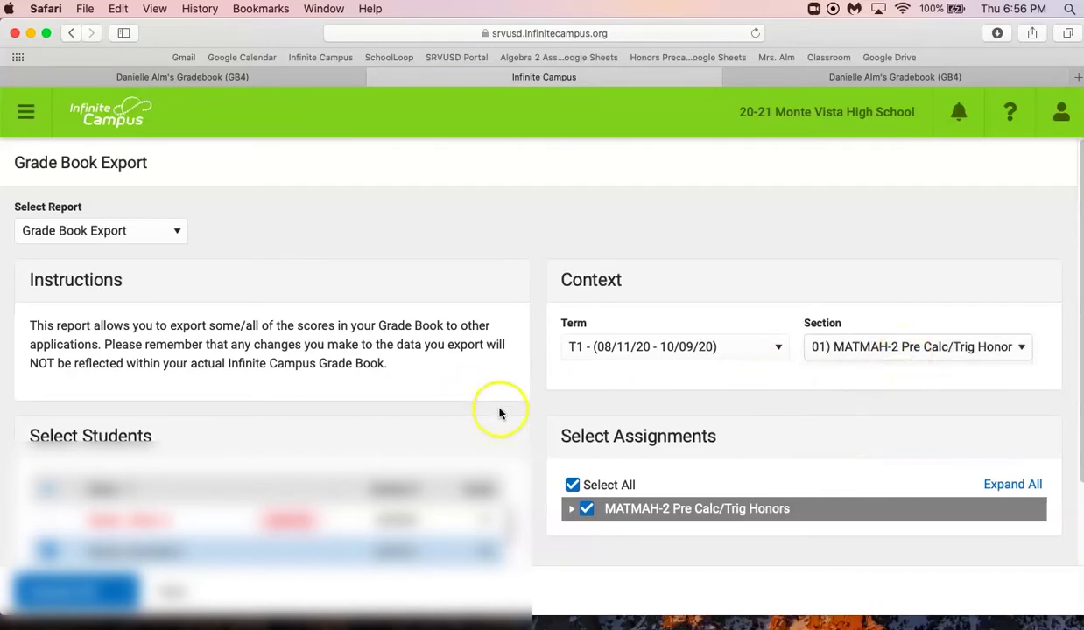
Review the assignments under MATMAH-2 Pre Calc/Trig Honors and generate the grade book export with all of them selected.
{"action": "scroll", "coordinate": [666, 411], "scroll_direction": "down", "scroll_amount": 1}
{"action": "scroll", "coordinate": [665, 411], "scroll_direction": "down", "scroll_amount": 1}
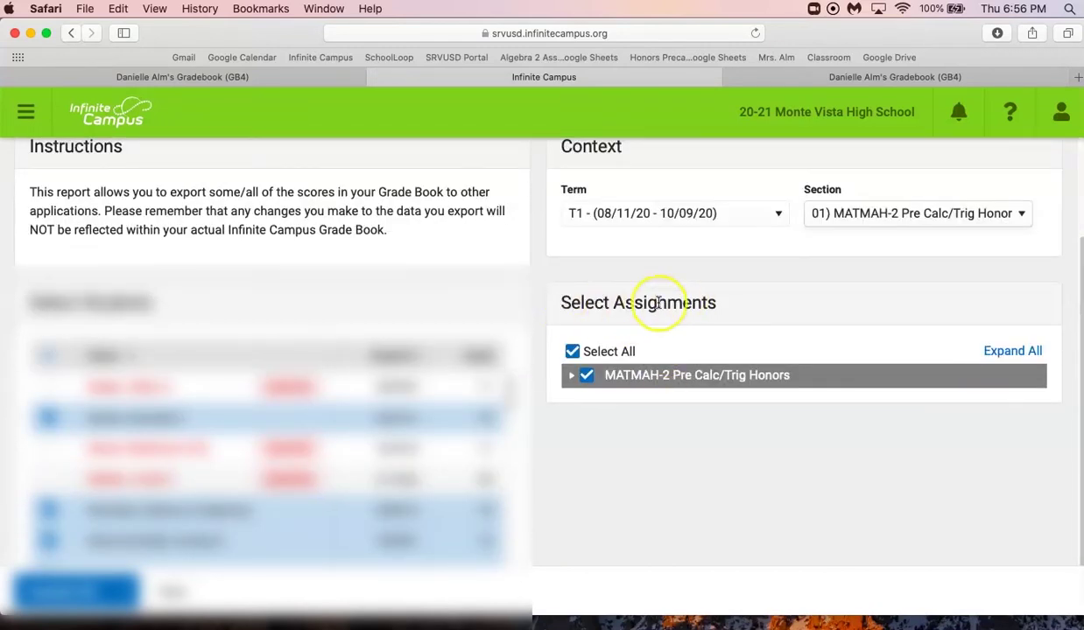
{"action": "left_click", "coordinate": [570, 379]}
{"action": "scroll", "coordinate": [683, 438], "scroll_direction": "down", "scroll_amount": 3}
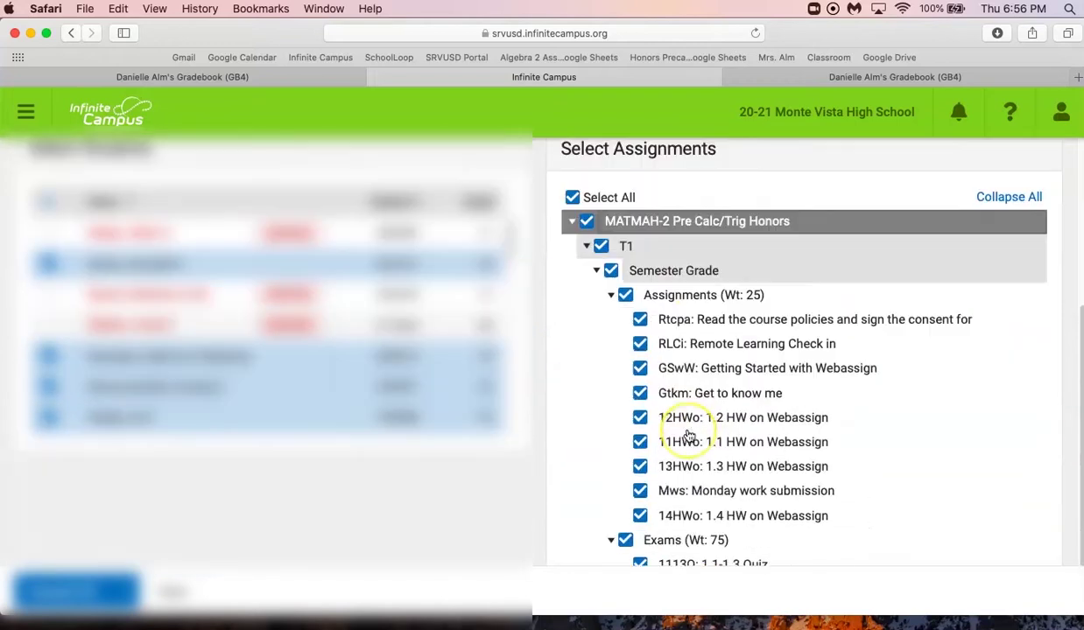
{"action": "scroll", "coordinate": [596, 348], "scroll_direction": "up", "scroll_amount": 2}
{"action": "left_click", "coordinate": [571, 272]}
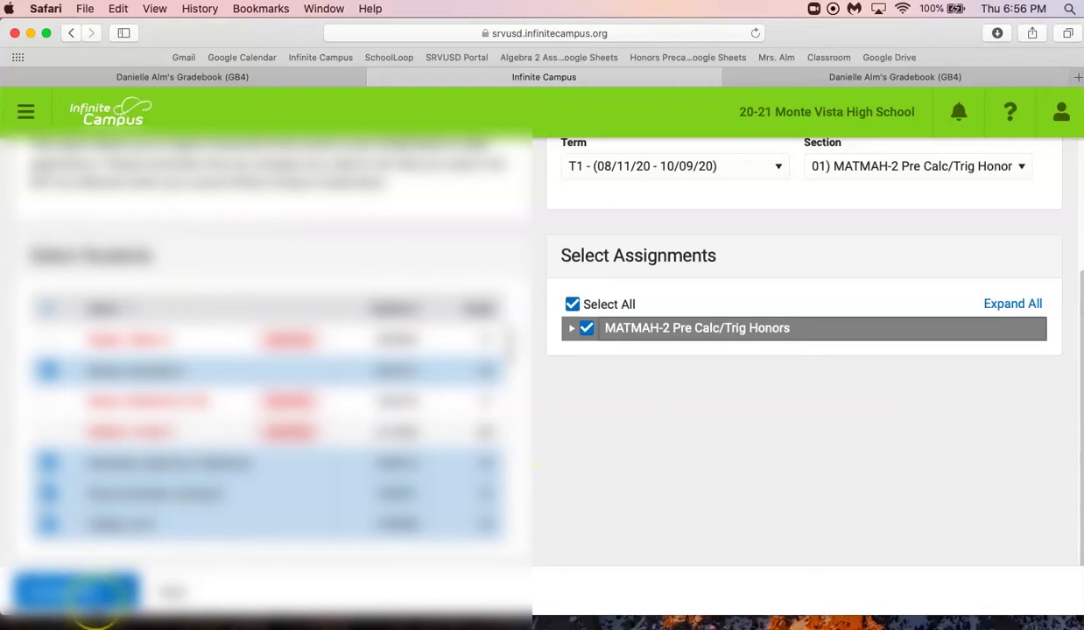
{"action": "left_click", "coordinate": [98, 601]}
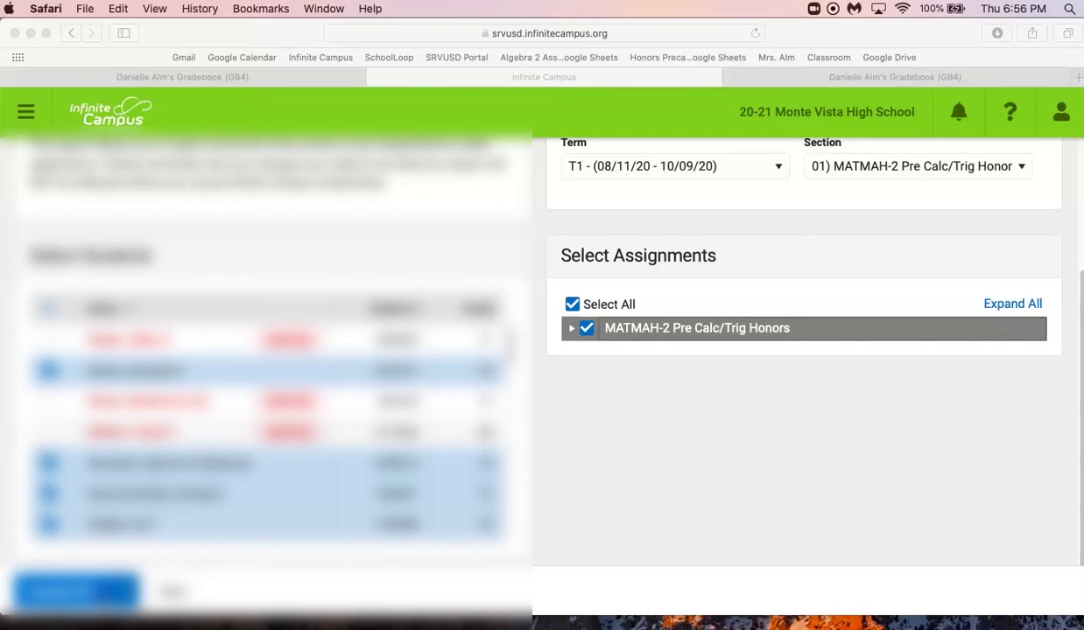
Switch to Microsoft Excel and open Grade Book Export.csv from the Downloads folder.
{"action": "left_click", "coordinate": [1078, 611]}
{"action": "left_click_drag", "start_coordinate": [1080, 615], "coordinate": [1082, 629]}
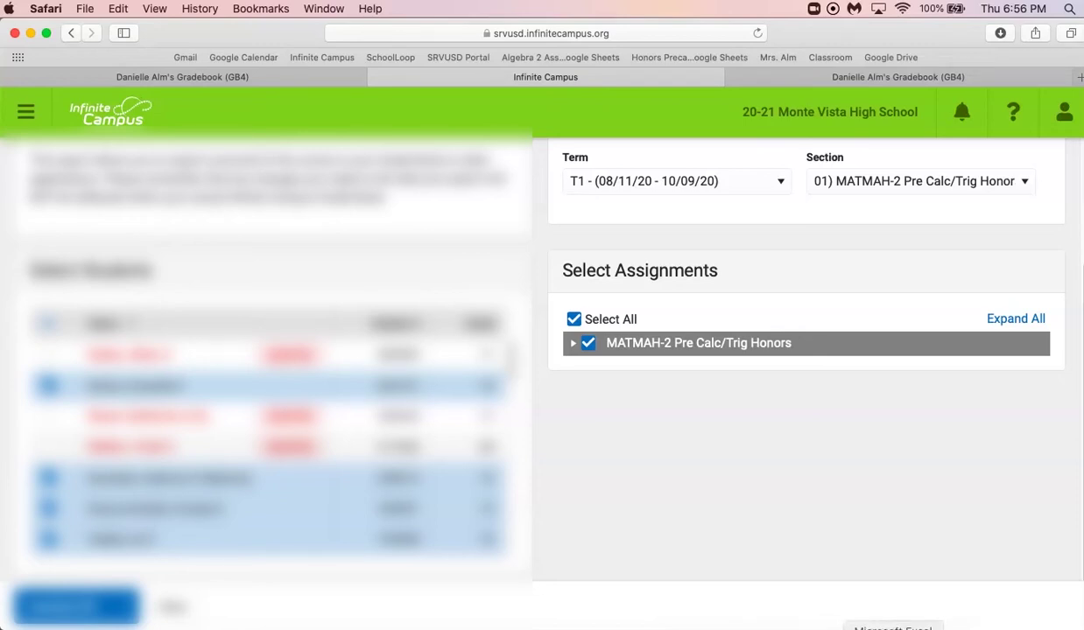
{"action": "left_click", "coordinate": [892, 629]}
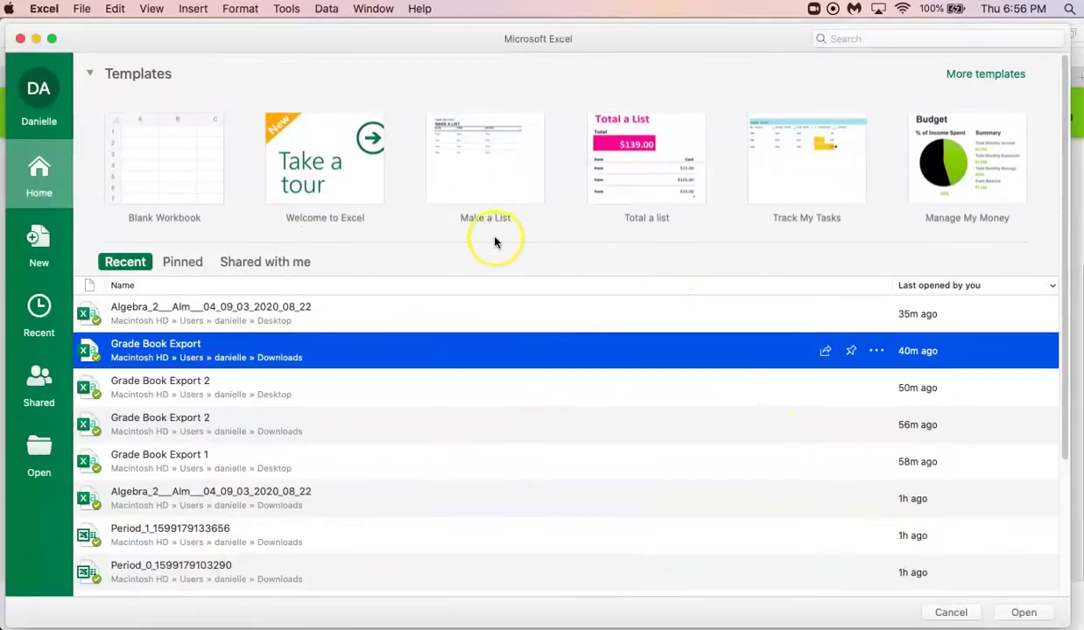
{"action": "left_click", "coordinate": [81, 9]}
{"action": "left_click", "coordinate": [95, 58]}
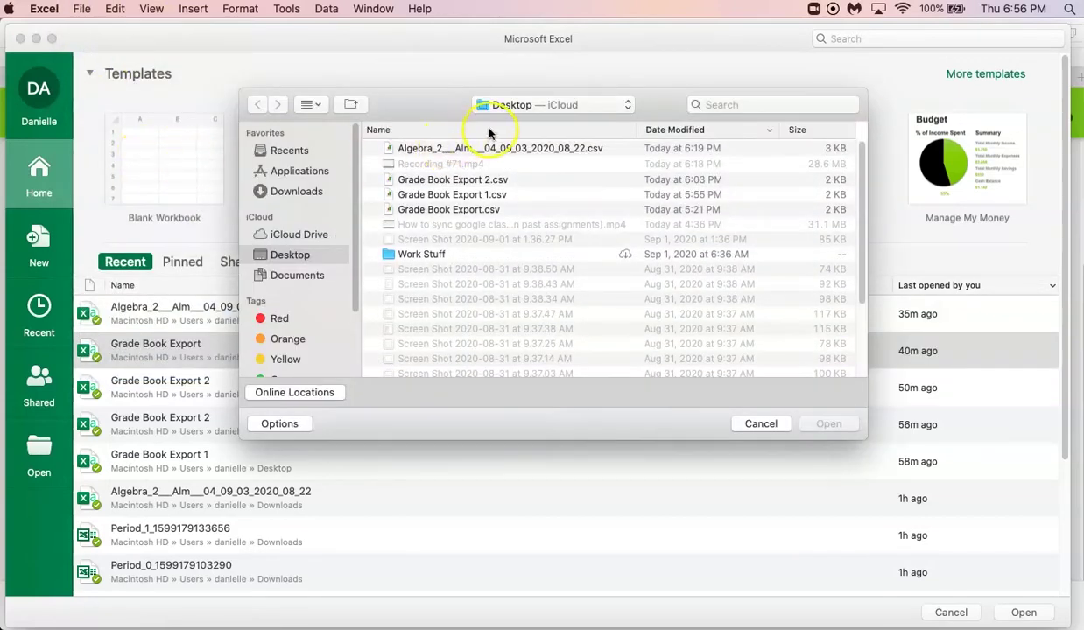
{"action": "left_click", "coordinate": [298, 192]}
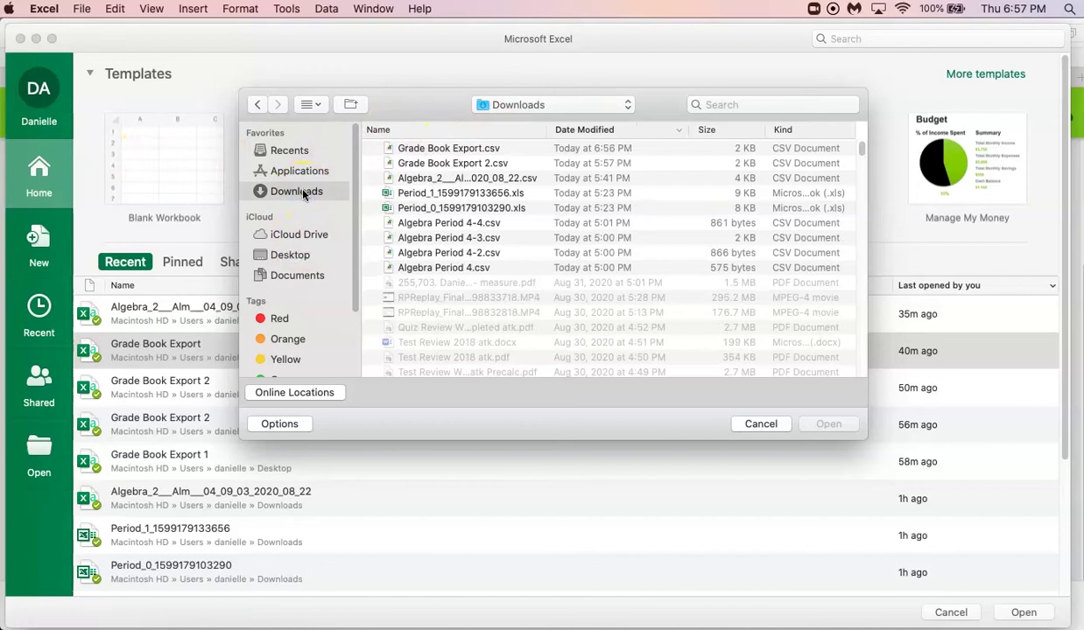
{"action": "left_click", "coordinate": [478, 151]}
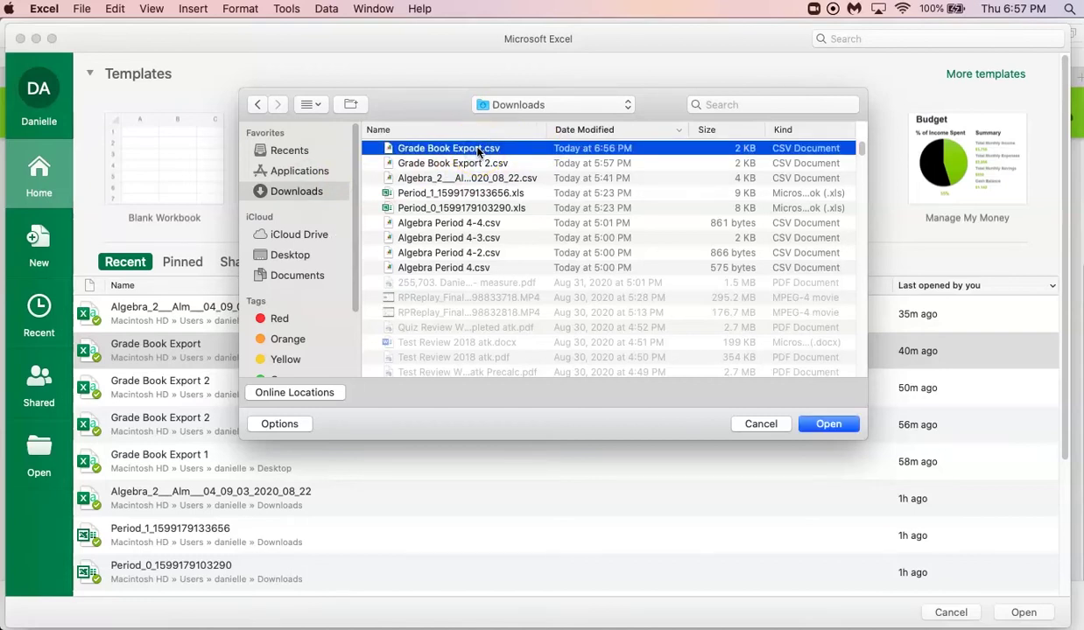
{"action": "left_click", "coordinate": [828, 424]}
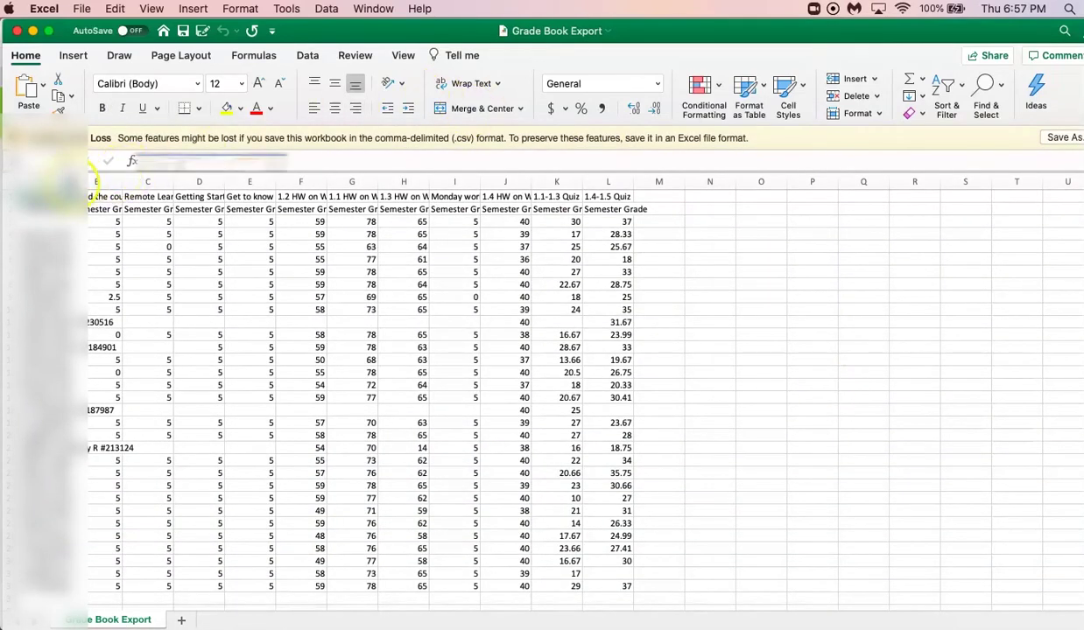
Widen columns A and B, and look over the first assignment's title and scores and the student entries.
{"action": "left_click_drag", "start_coordinate": [72, 183], "coordinate": [172, 182]}
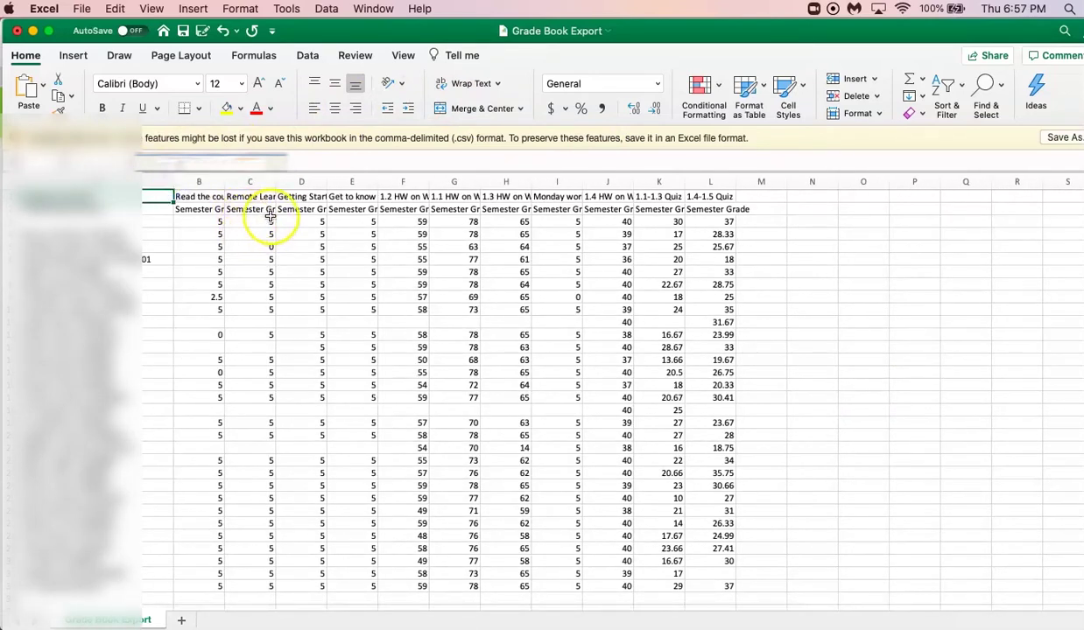
{"action": "left_click_drag", "start_coordinate": [225, 182], "coordinate": [273, 183]}
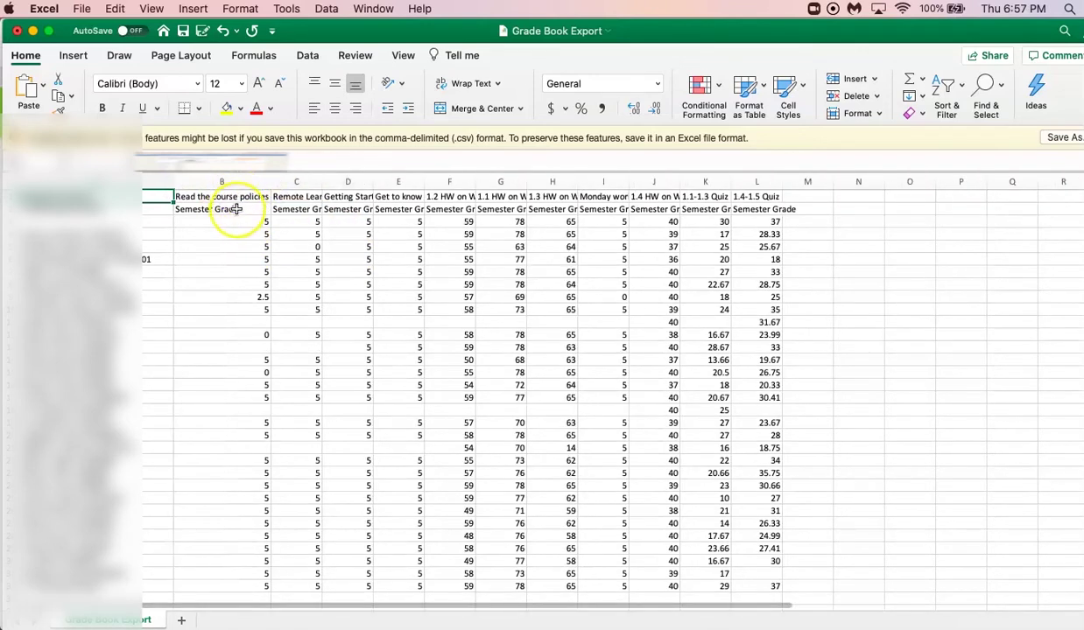
{"action": "left_click", "coordinate": [244, 195]}
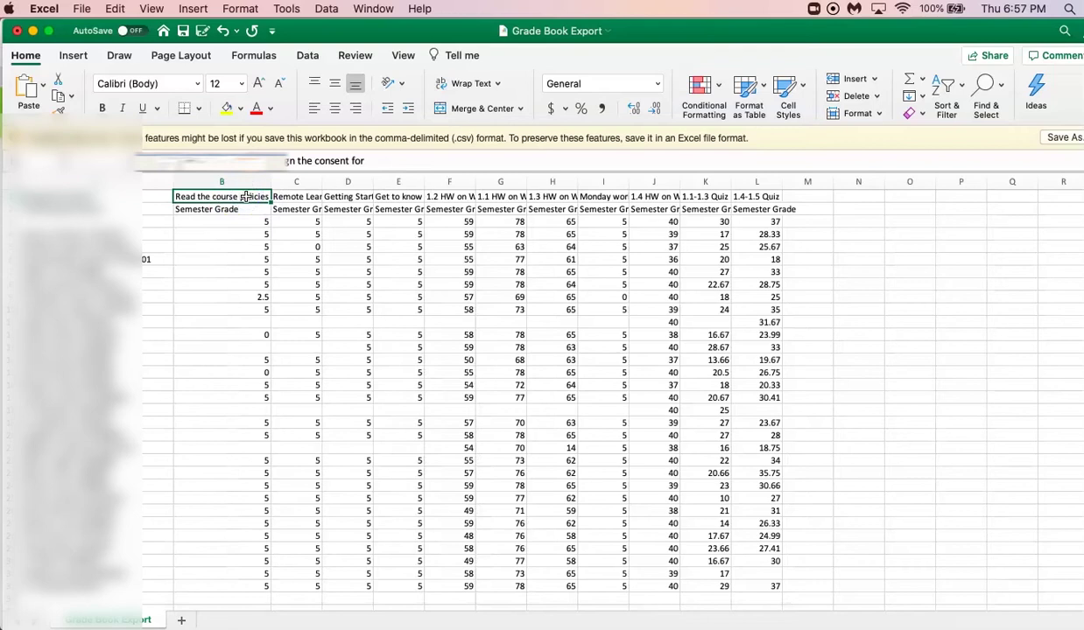
{"action": "mouse_move", "coordinate": [242, 225]}
{"action": "left_mouse_down"}
{"action": "mouse_move", "coordinate": [249, 374]}
{"action": "mouse_move", "coordinate": [227, 517]}
{"action": "left_mouse_up"}
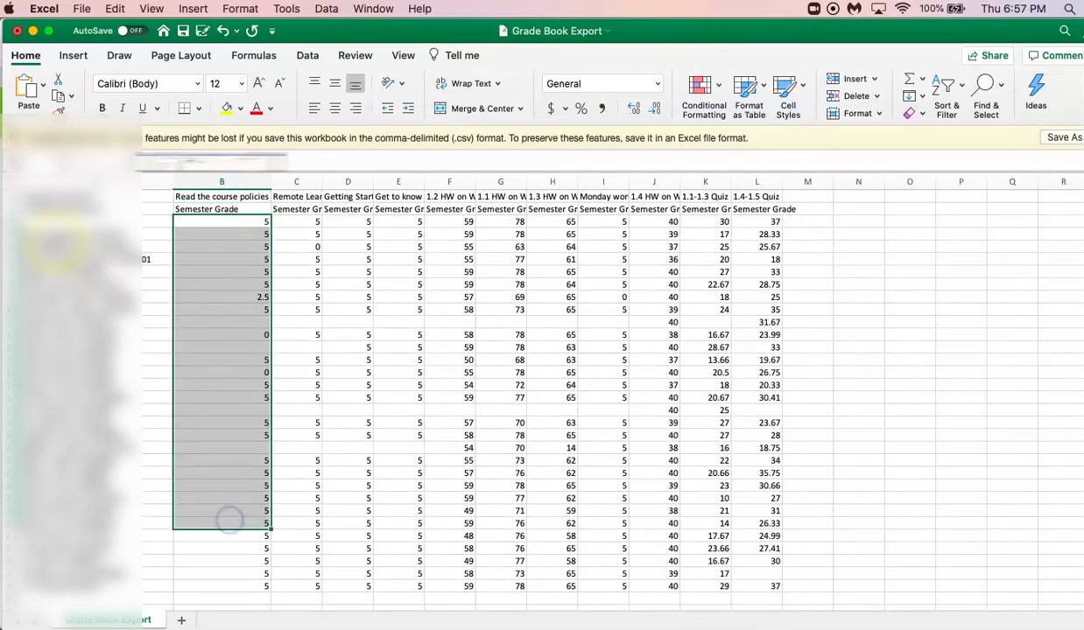
{"action": "left_click_drag", "start_coordinate": [79, 232], "coordinate": [68, 564]}
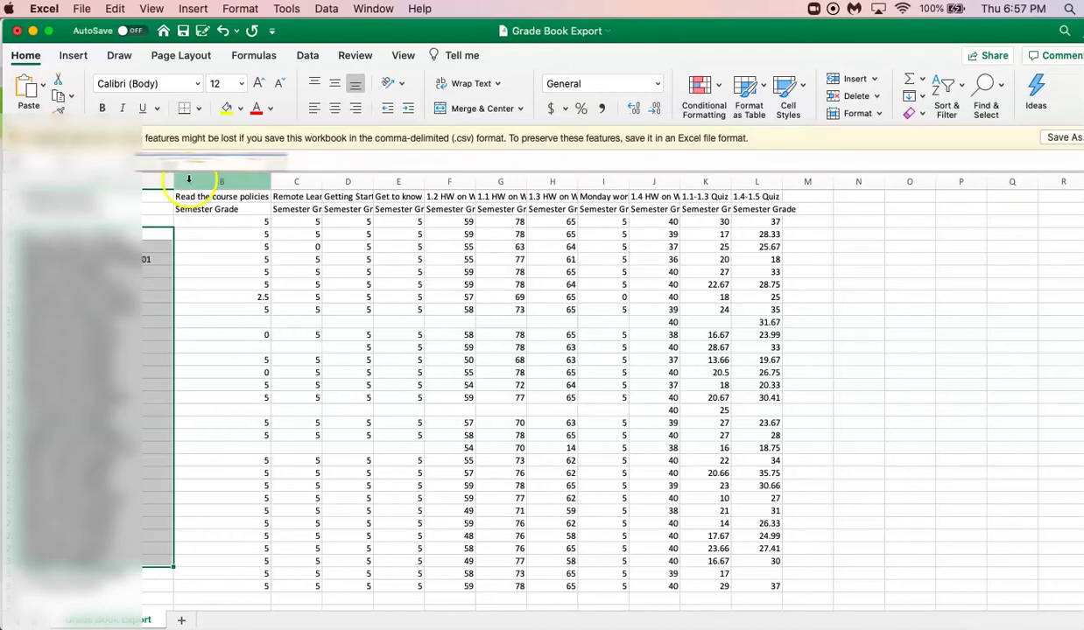
Insert two blank columns in front of the student column and widen the new columns A and B.
{"action": "left_click", "coordinate": [162, 180]}
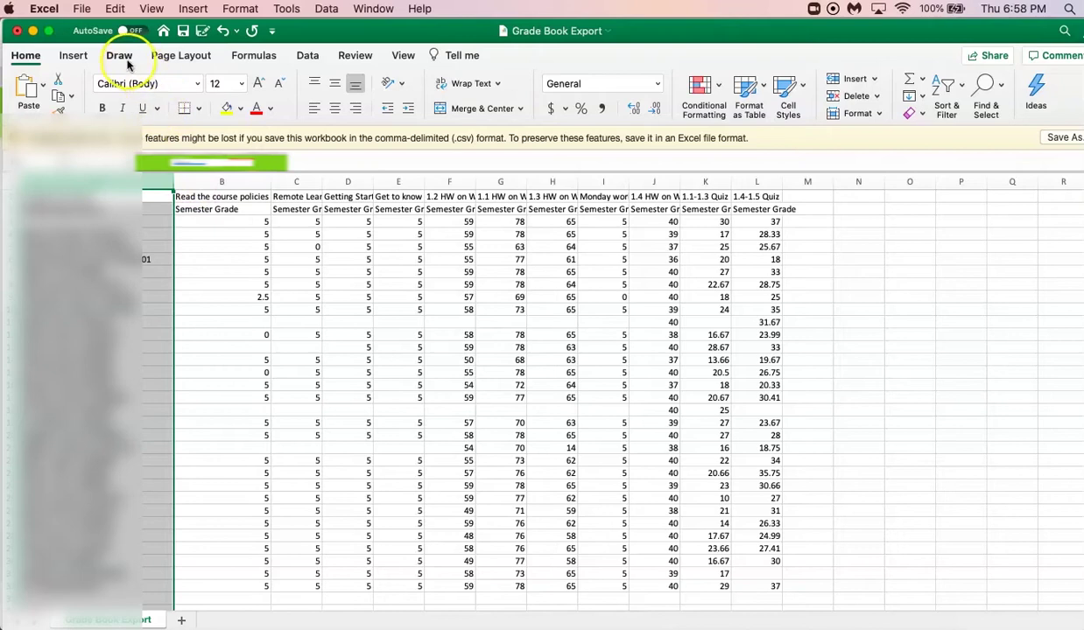
{"action": "left_click", "coordinate": [74, 58]}
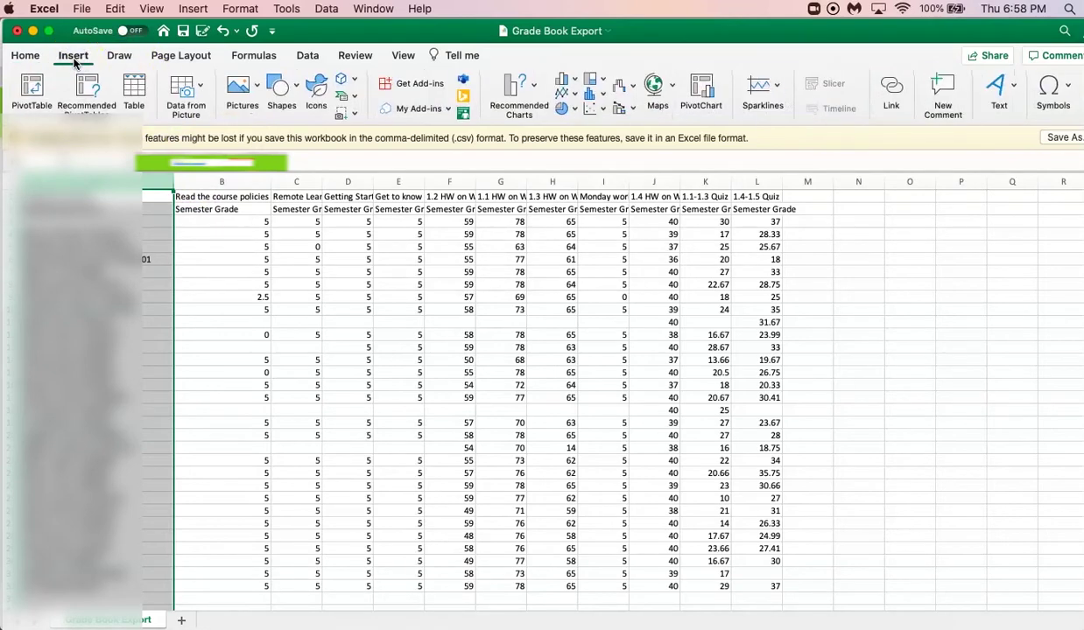
{"action": "left_click", "coordinate": [40, 61]}
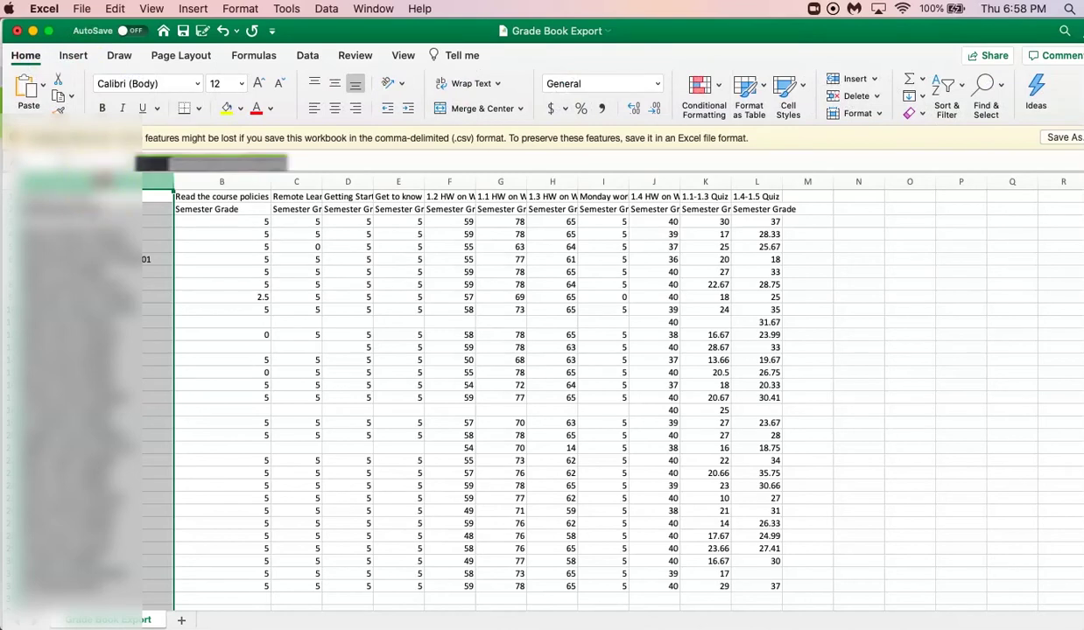
{"action": "right_click", "coordinate": [96, 177]}
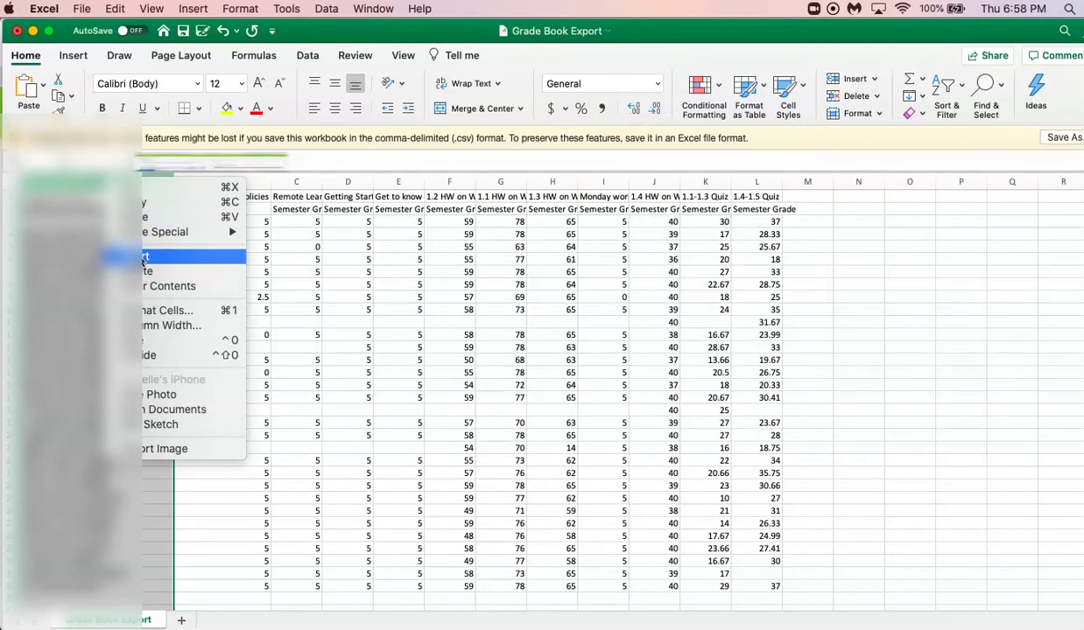
{"action": "left_click", "coordinate": [140, 261]}
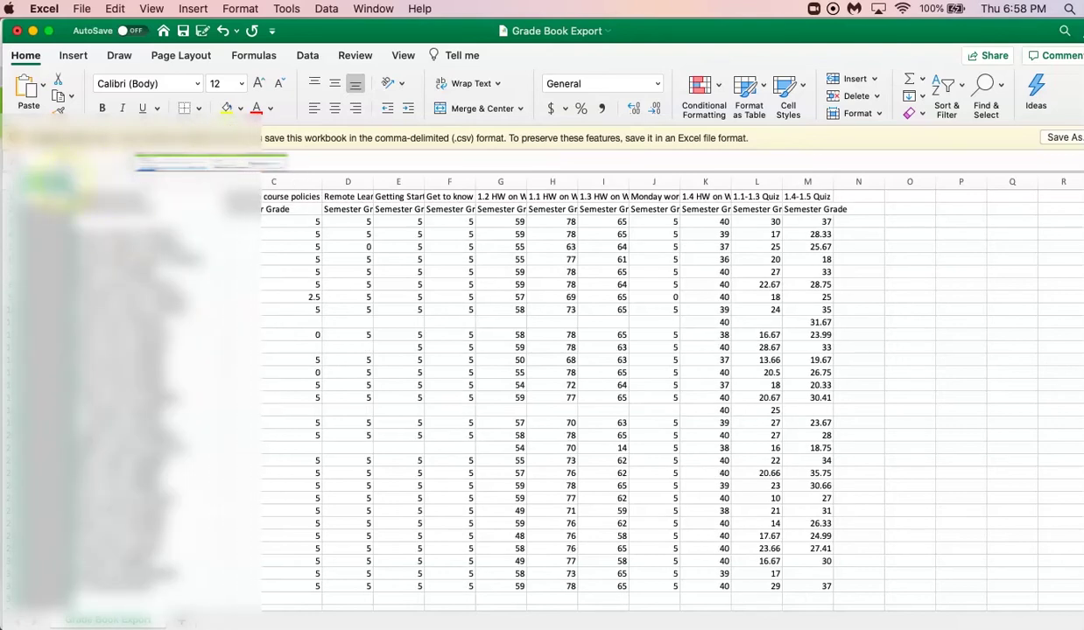
{"action": "right_click", "coordinate": [54, 181]}
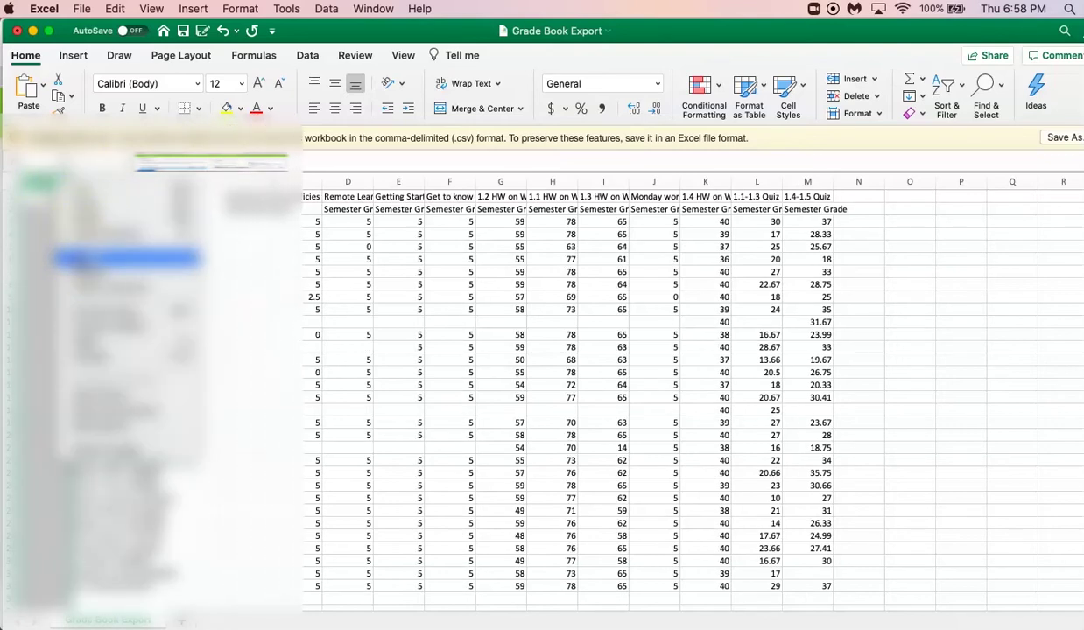
{"action": "left_click", "coordinate": [84, 257]}
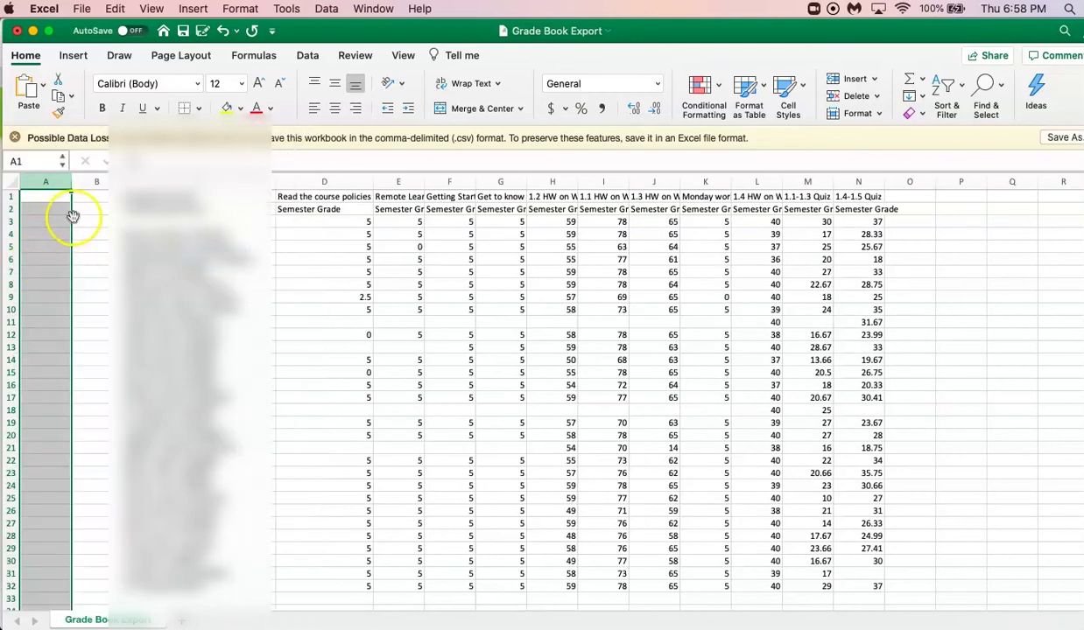
{"action": "left_click_drag", "start_coordinate": [73, 181], "coordinate": [196, 184]}
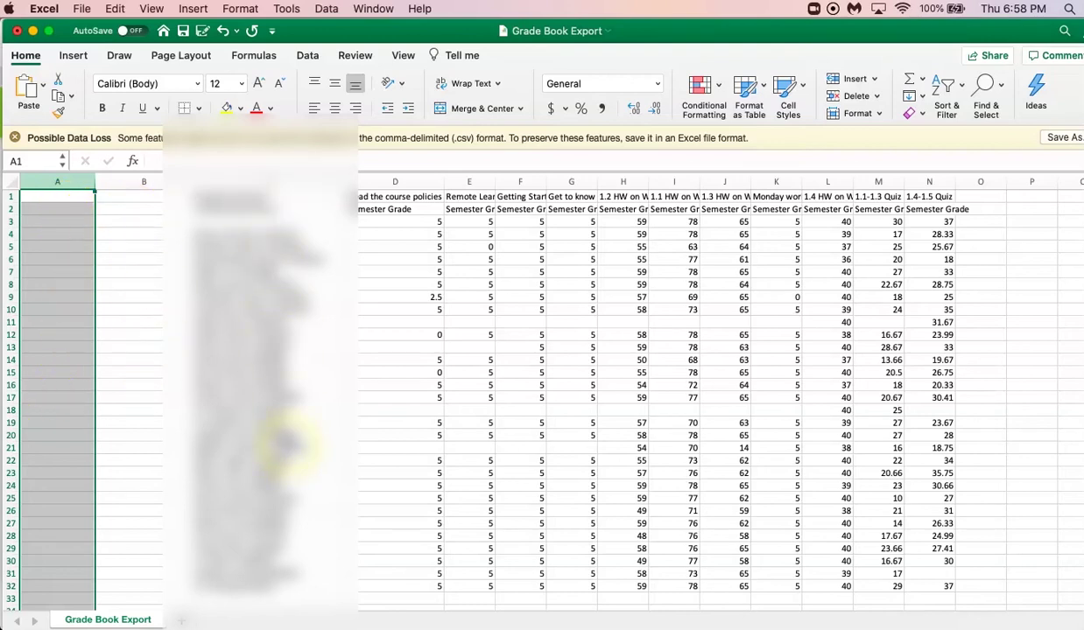
Switch to School Loop in Safari and open the Pre Calc/Trig Honors gradebook from the teacher's portal.
{"action": "left_click", "coordinate": [32, 32]}
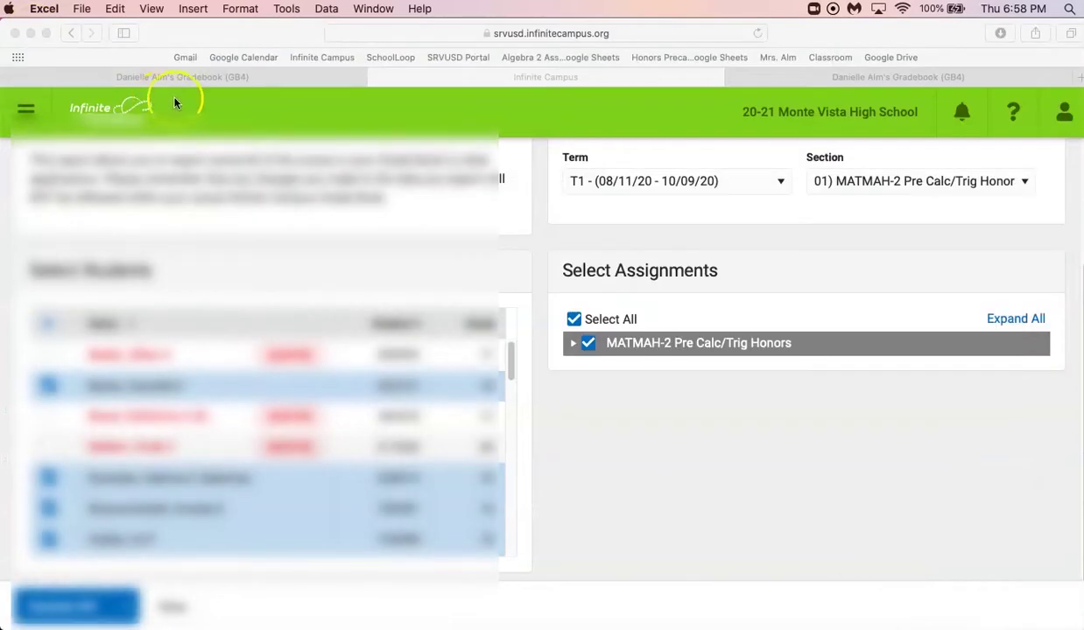
{"action": "left_click", "coordinate": [836, 77]}
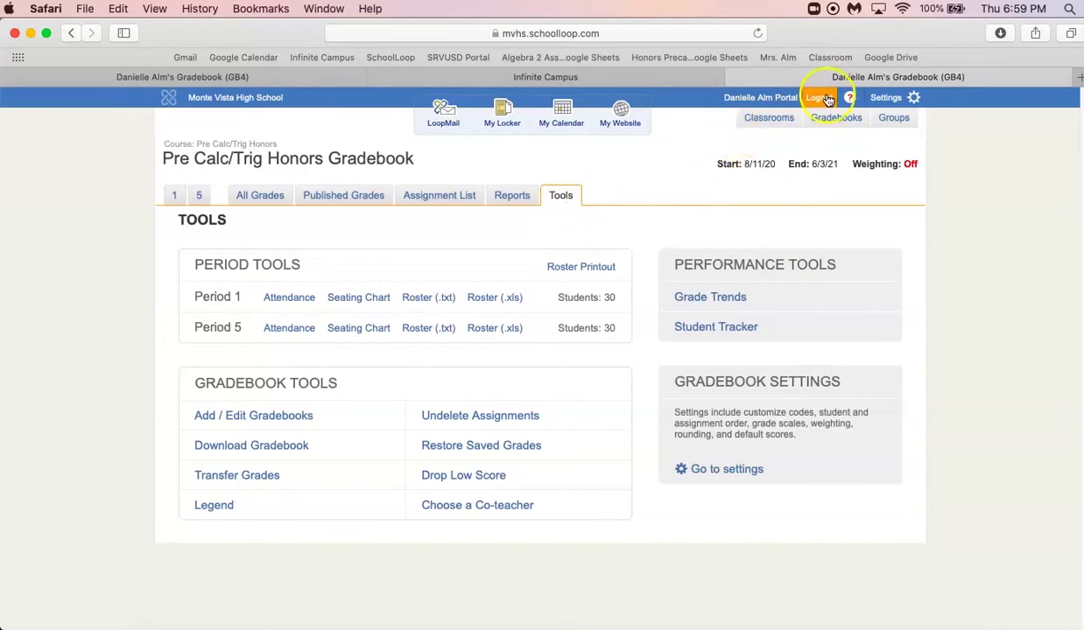
{"action": "left_click", "coordinate": [763, 98]}
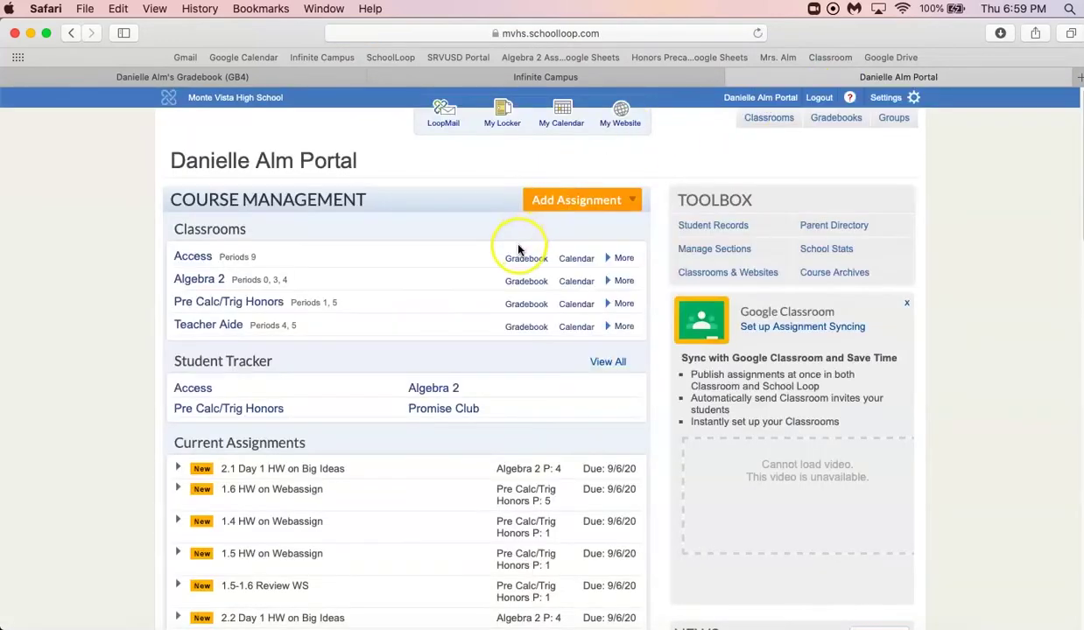
{"action": "left_click", "coordinate": [845, 117]}
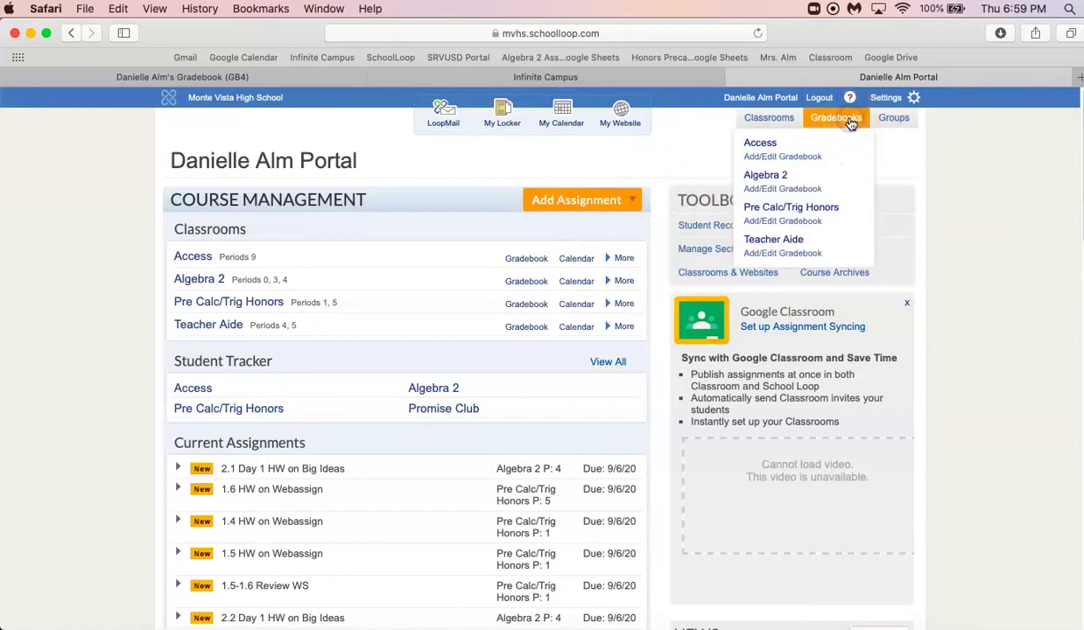
{"action": "left_click", "coordinate": [832, 205]}
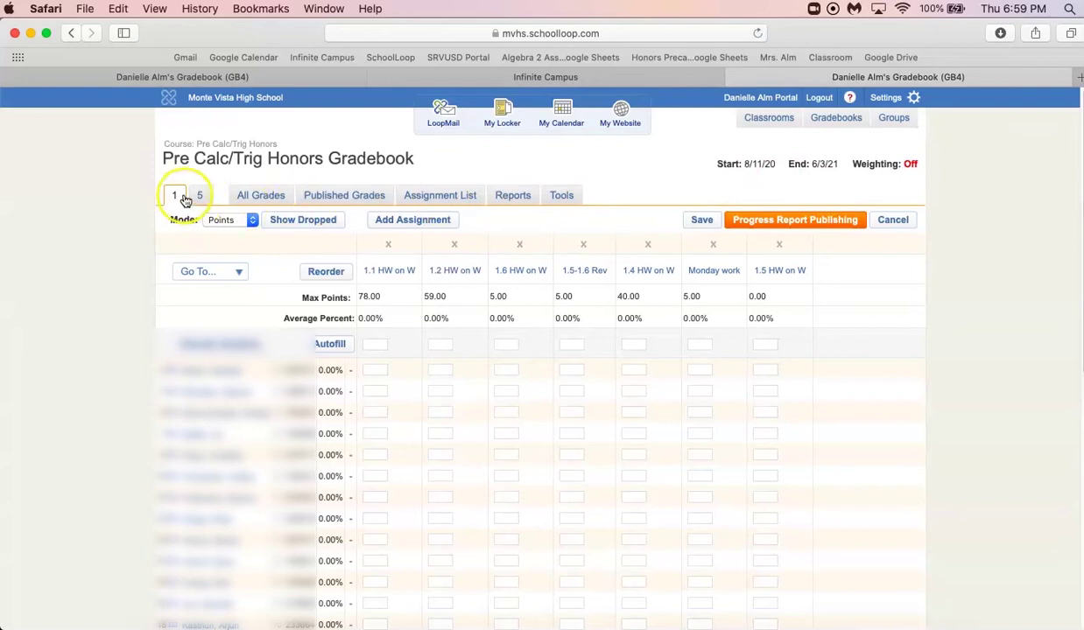
Download the Period 1 roster in .xls format from the gradebook tools and check for it among the recent downloads.
{"action": "left_click", "coordinate": [566, 198]}
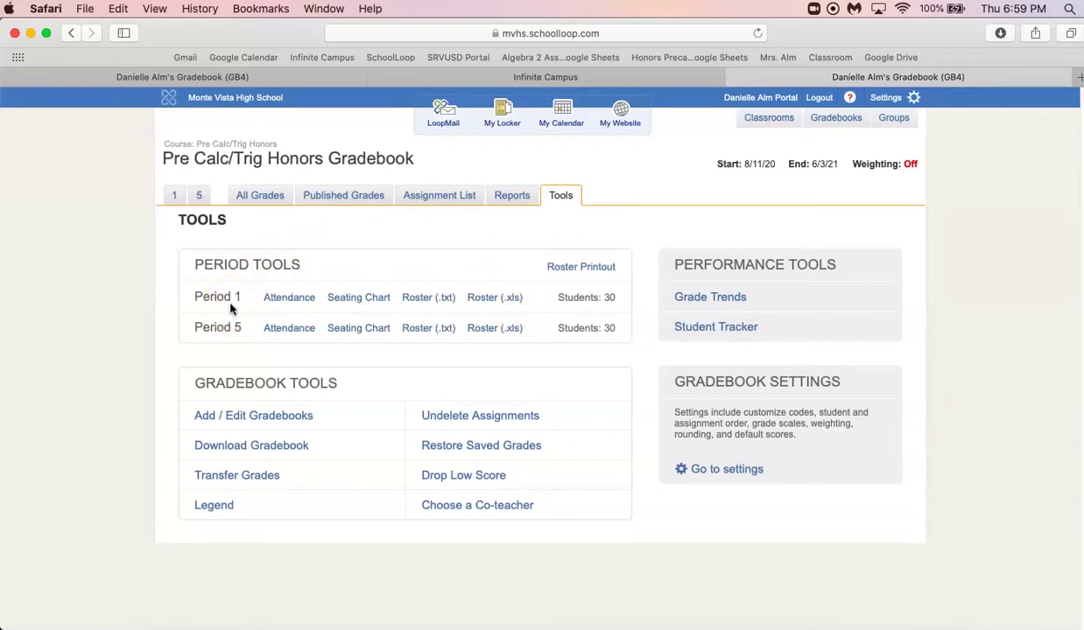
{"action": "left_click", "coordinate": [483, 300]}
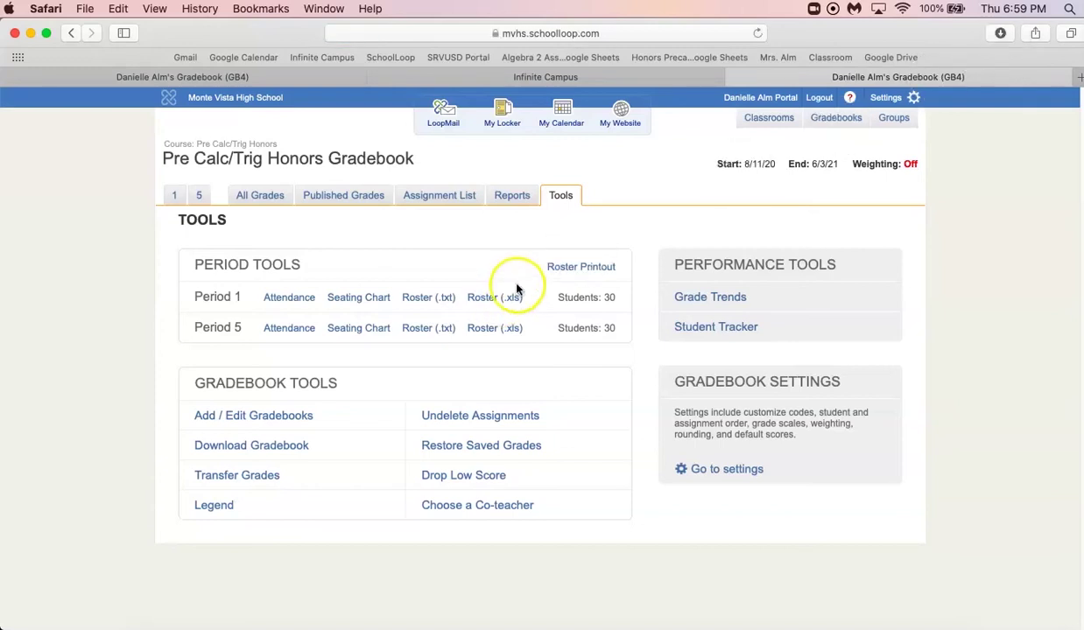
{"action": "left_click", "coordinate": [1000, 37]}
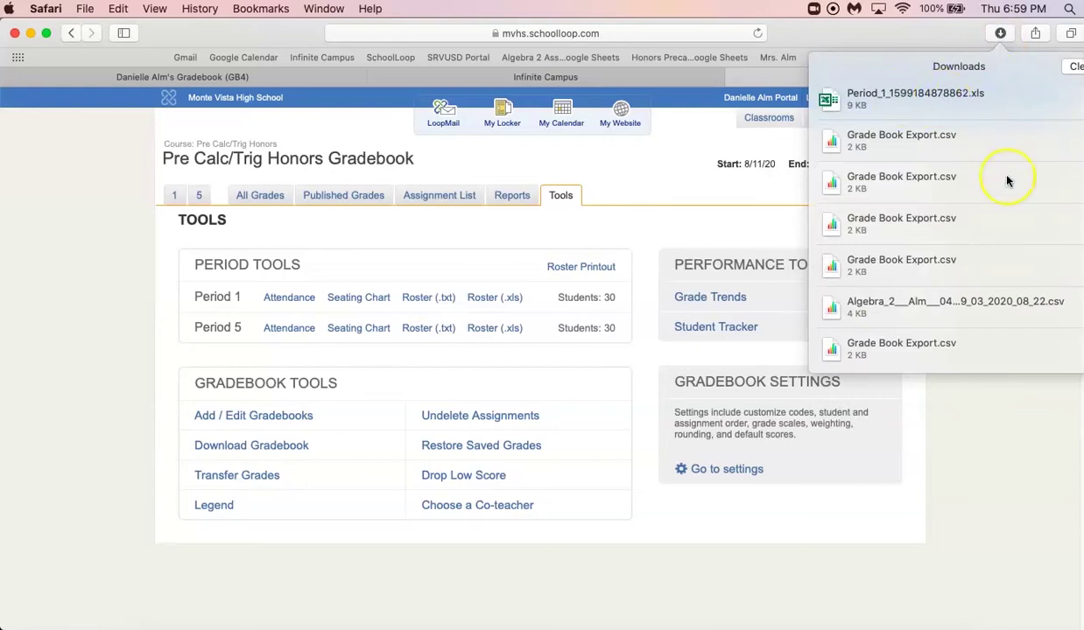
{"action": "left_click", "coordinate": [979, 534]}
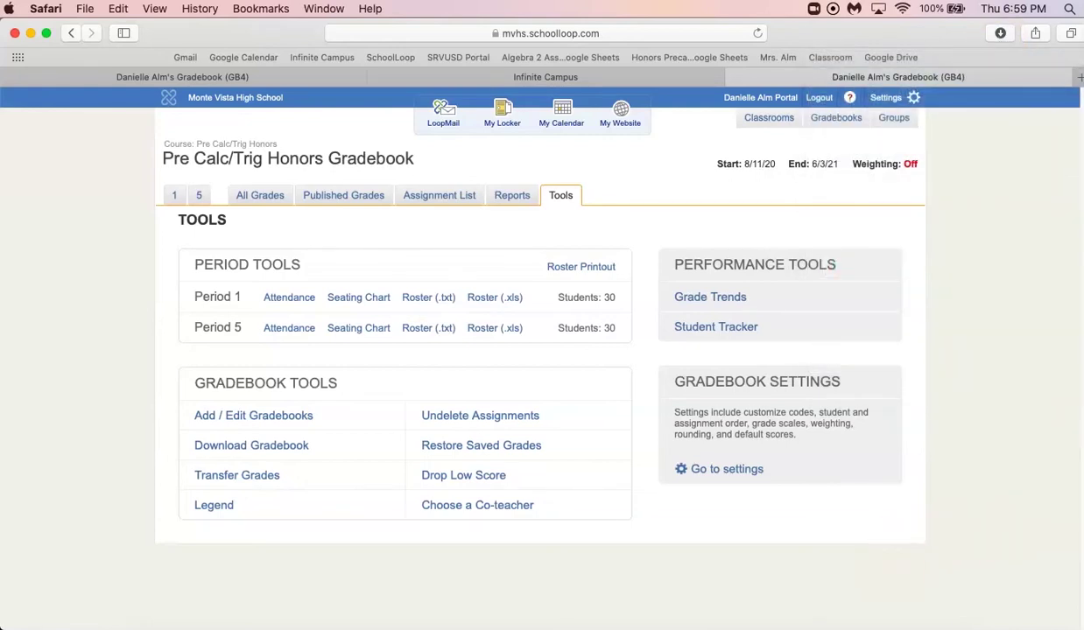
Switch to Microsoft Excel, open Period_1_1599184878862.xls from the Downloads folder, and enlarge its window.
{"action": "left_click", "coordinate": [892, 625]}
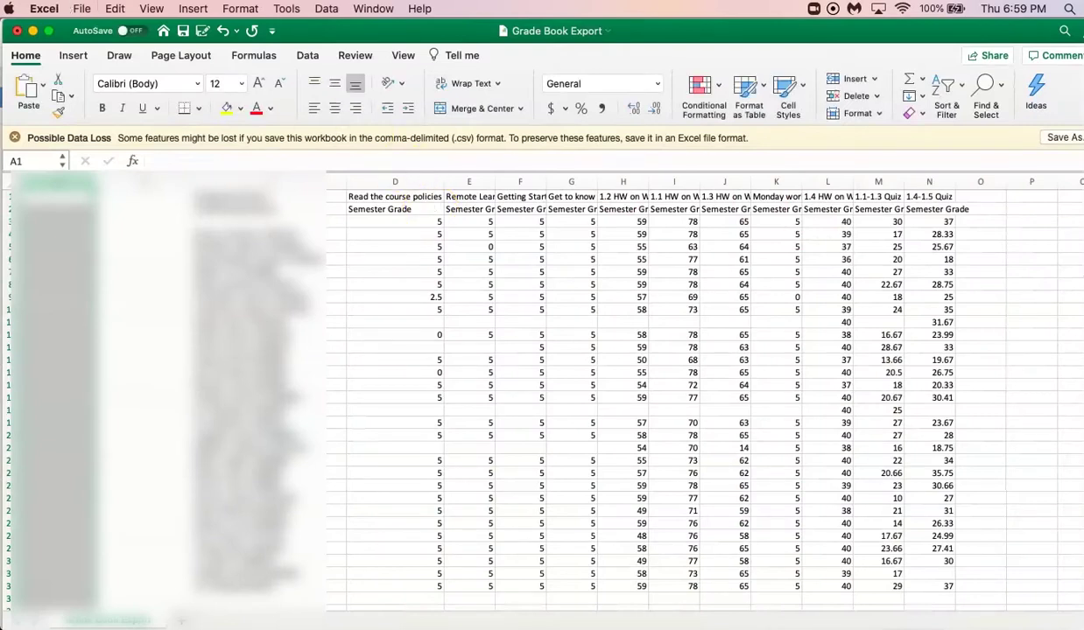
{"action": "left_click", "coordinate": [80, 10]}
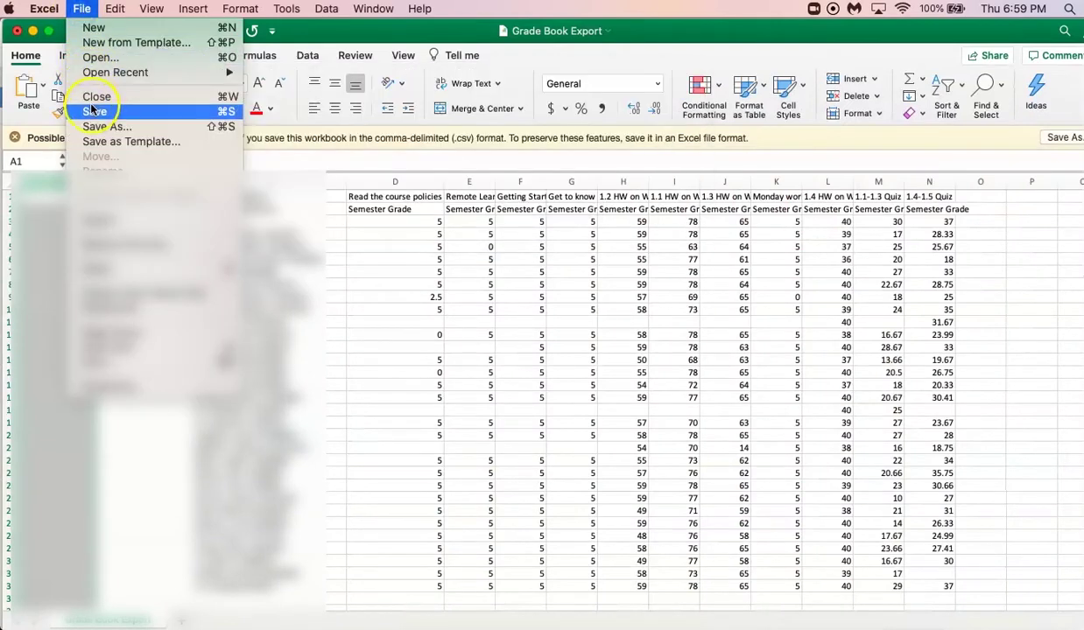
{"action": "left_click", "coordinate": [96, 59]}
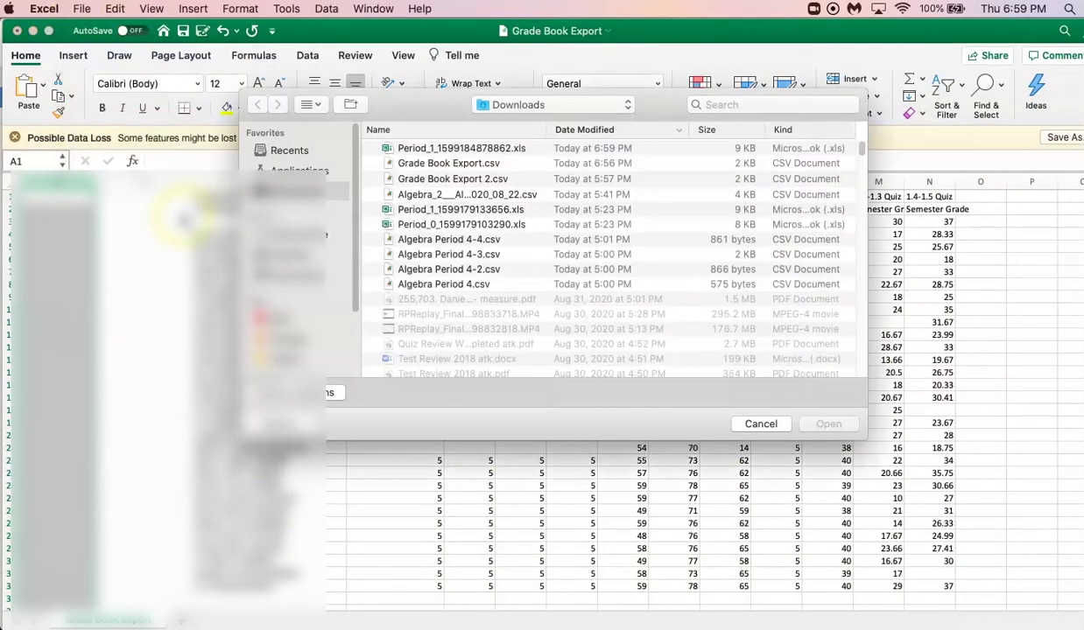
{"action": "double_click", "coordinate": [462, 149]}
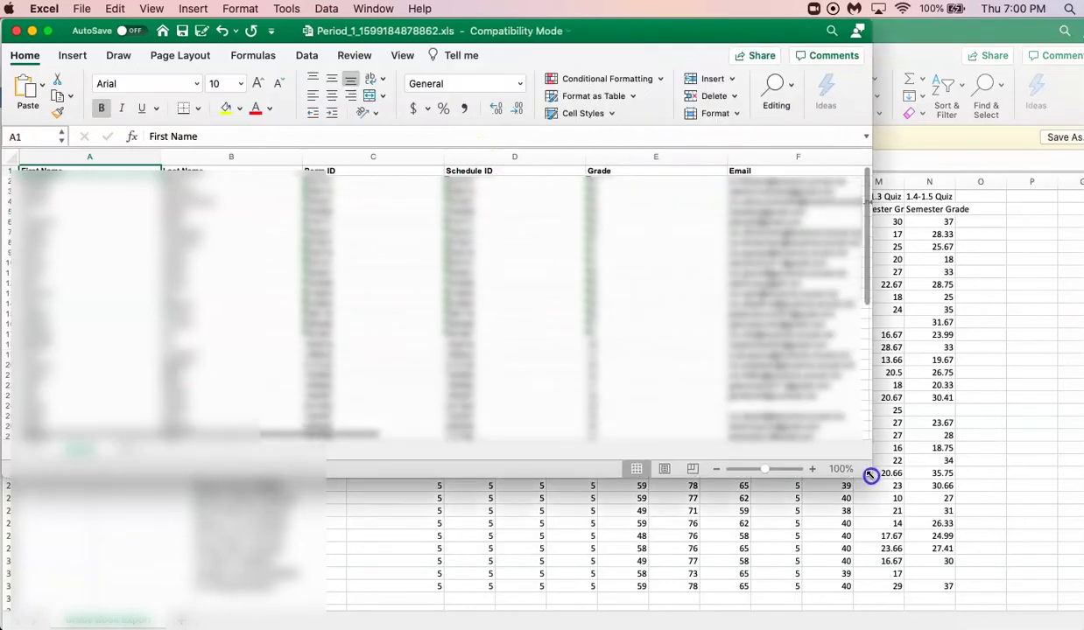
{"action": "left_click_drag", "start_coordinate": [890, 486], "coordinate": [982, 493]}
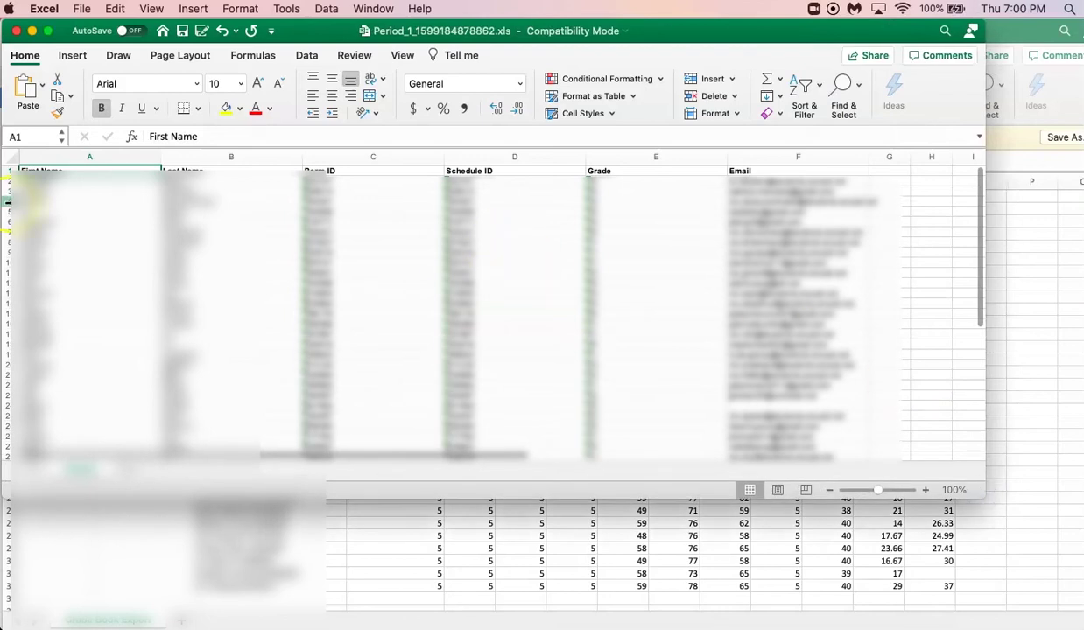
Look over the First Name, Last Name and Perm ID columns of the Period 1 roster.
{"action": "left_click_drag", "start_coordinate": [73, 182], "coordinate": [79, 416]}
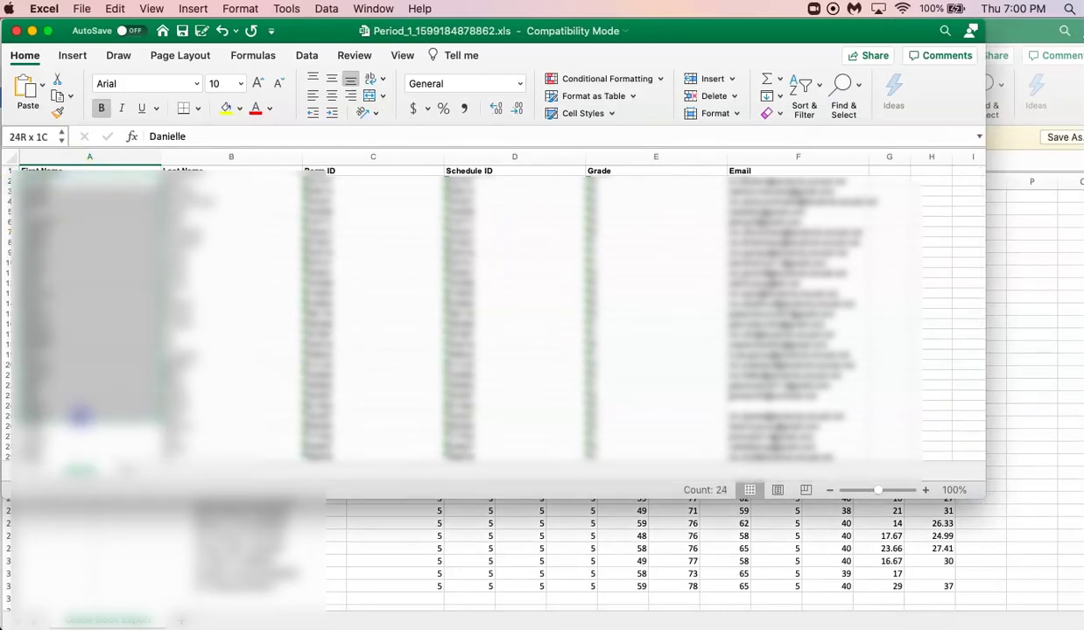
{"action": "left_click_drag", "start_coordinate": [212, 181], "coordinate": [225, 372]}
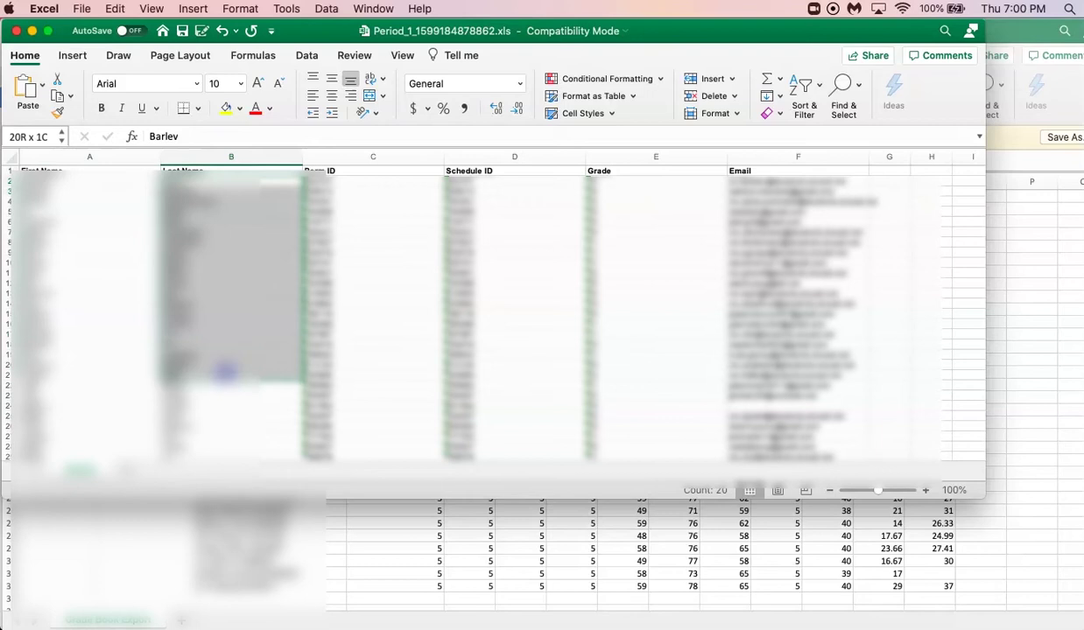
{"action": "left_click_drag", "start_coordinate": [382, 186], "coordinate": [393, 405]}
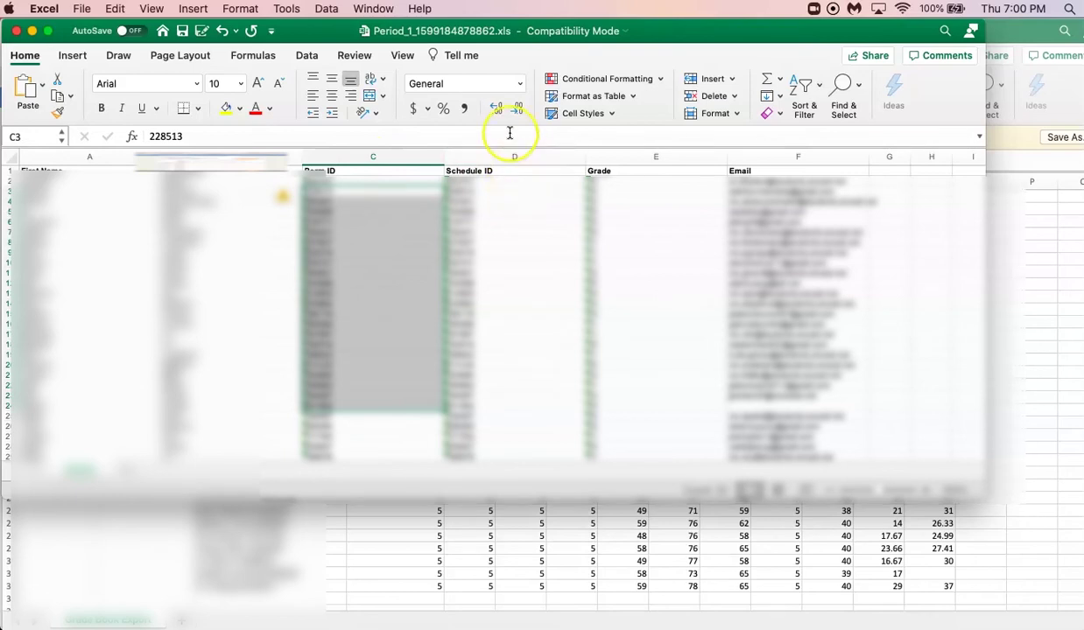
Move the roster window aside to uncover the grade book export, and copy the roster's whole Last Name column with its header.
{"action": "left_click_drag", "start_coordinate": [325, 30], "coordinate": [636, 76]}
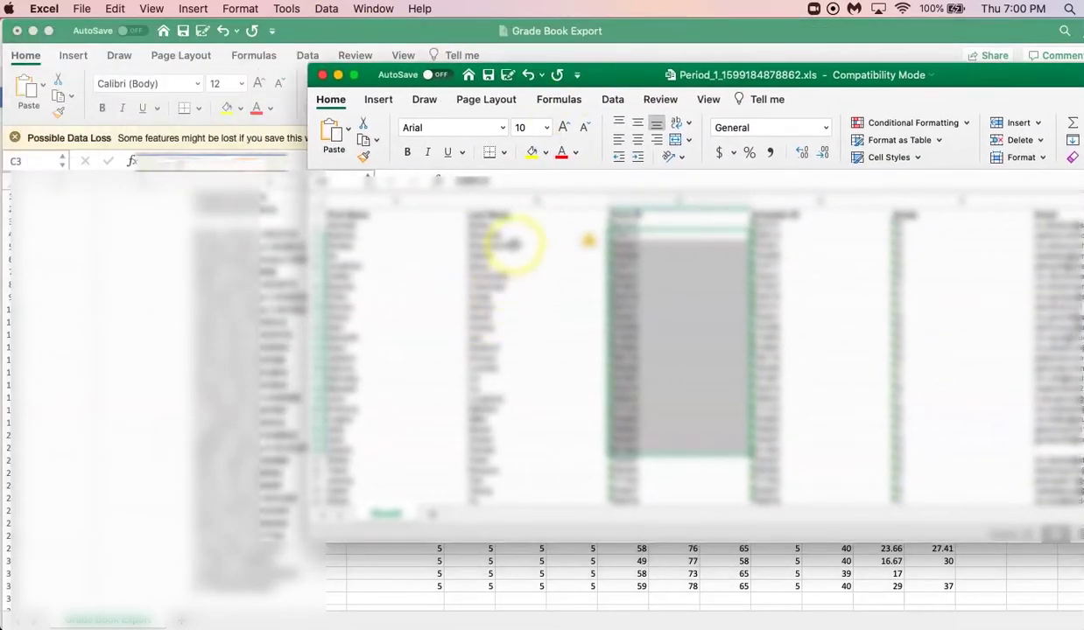
{"action": "left_click_drag", "start_coordinate": [508, 219], "coordinate": [516, 480]}
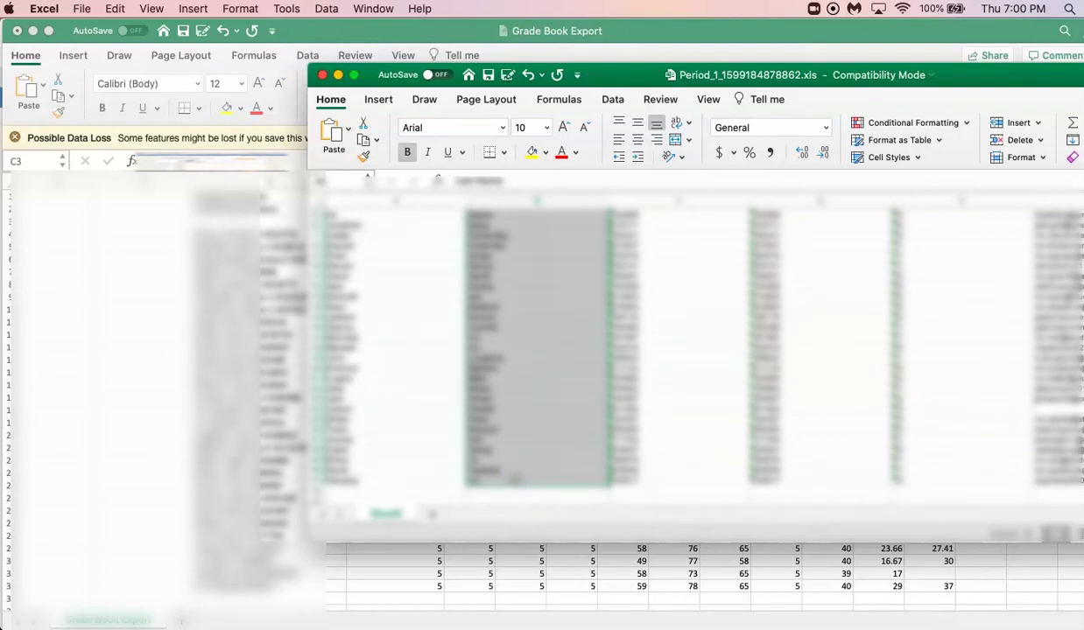
{"action": "key", "text": "super+c"}
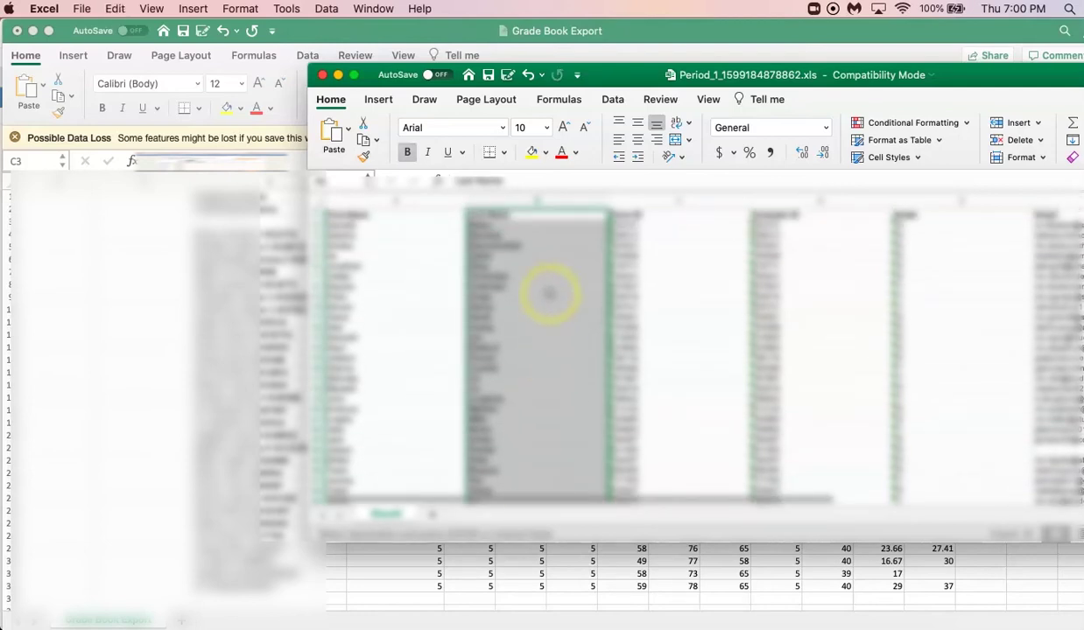
Paste the copied Last Name column into the Grade Book Export sheet, starting at cell A3.
{"action": "left_click", "coordinate": [90, 203]}
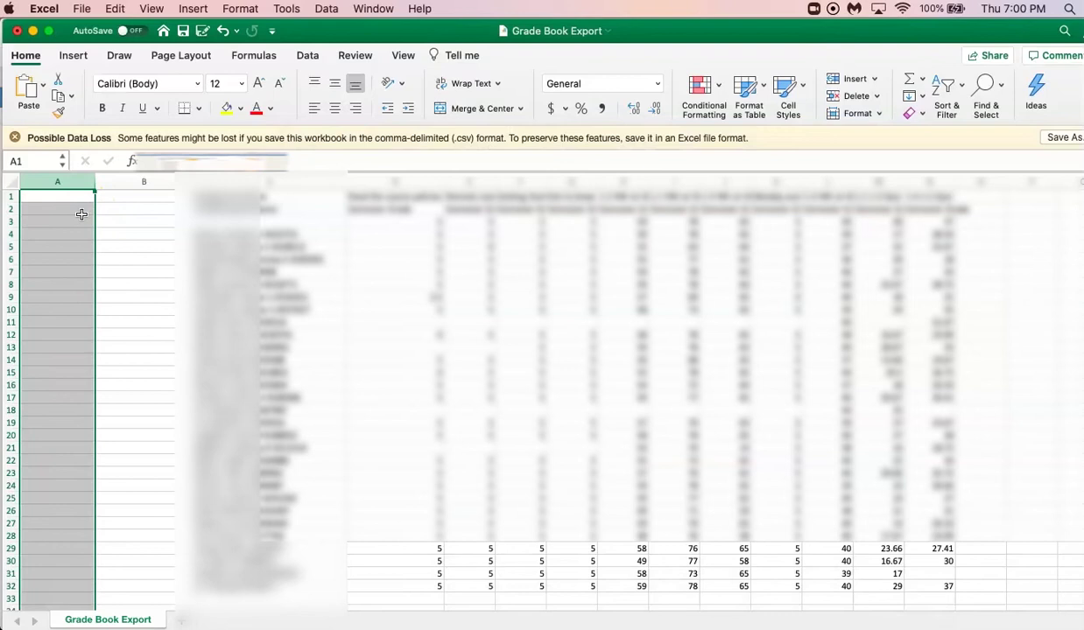
{"action": "left_click", "coordinate": [84, 231]}
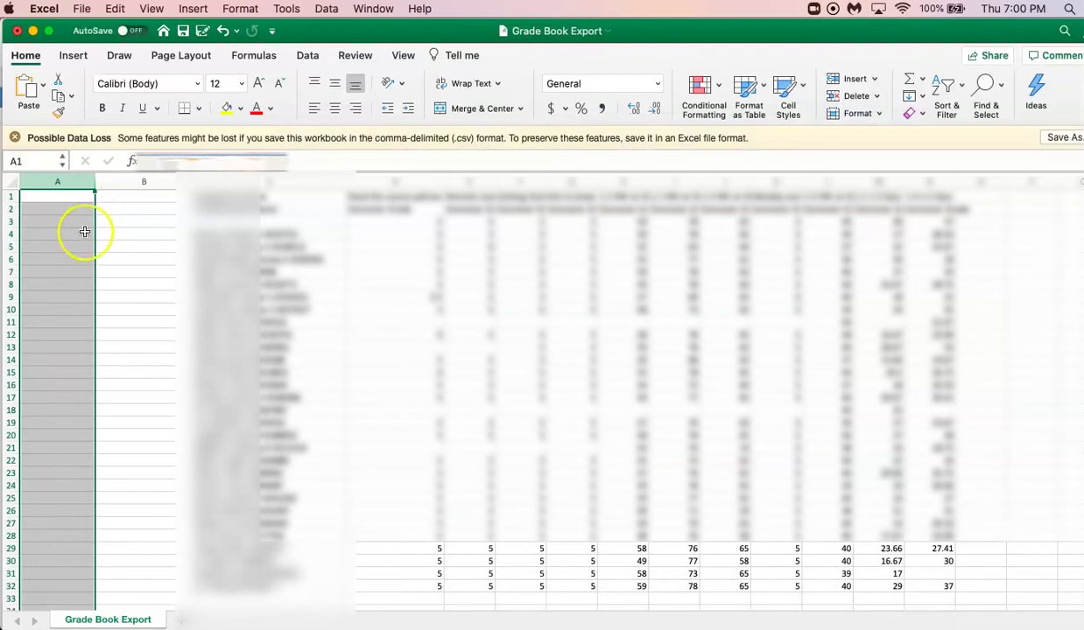
{"action": "left_click", "coordinate": [81, 210]}
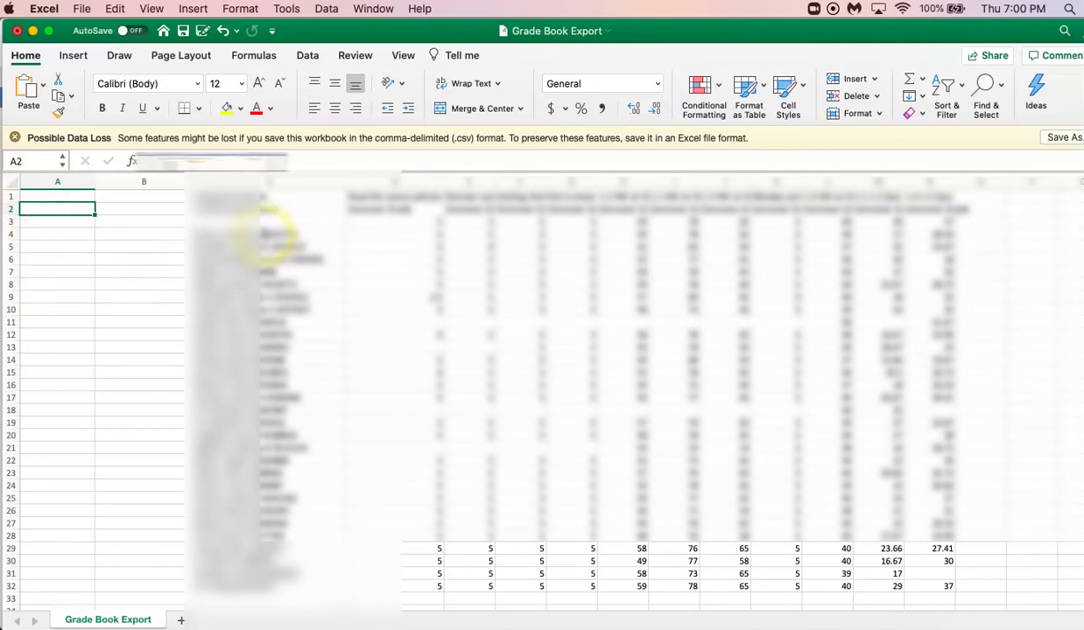
{"action": "left_click", "coordinate": [401, 235]}
{"action": "left_click", "coordinate": [314, 232]}
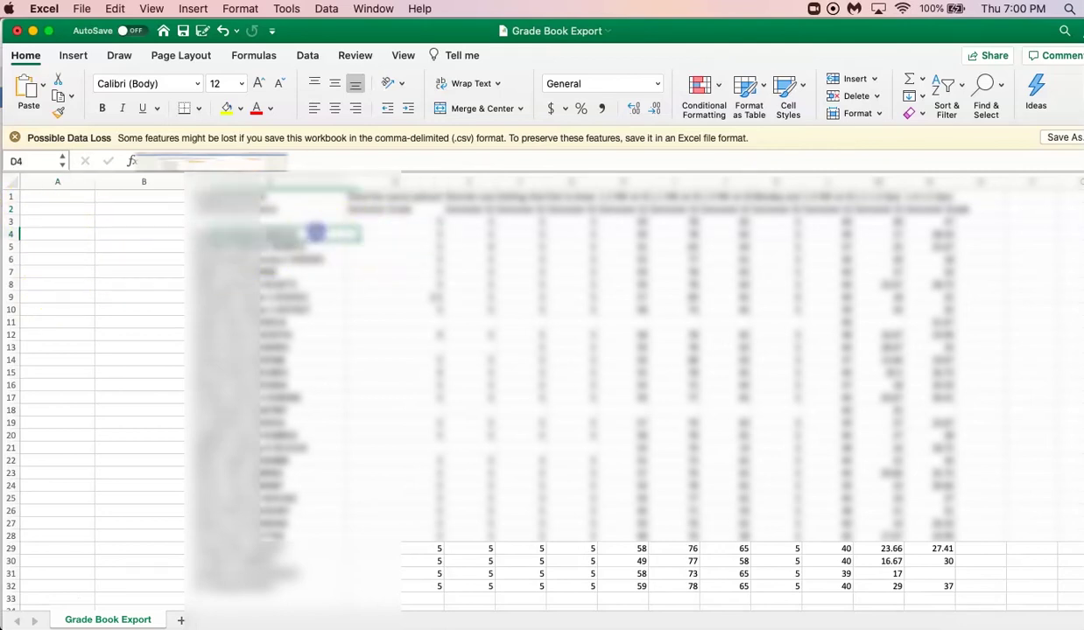
{"action": "left_click", "coordinate": [86, 232]}
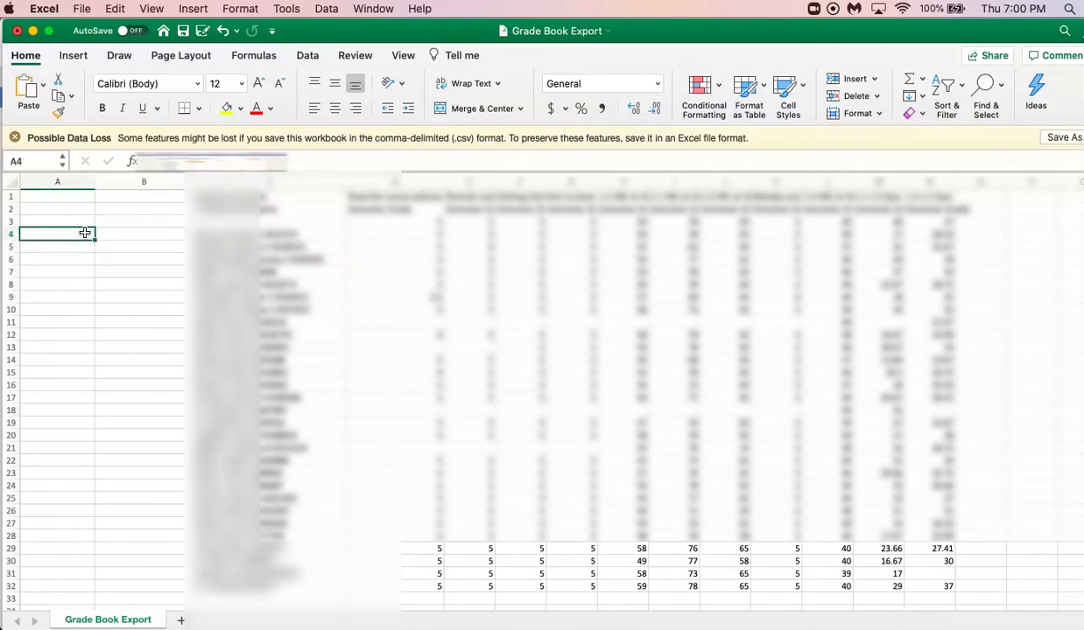
{"action": "left_click", "coordinate": [86, 219]}
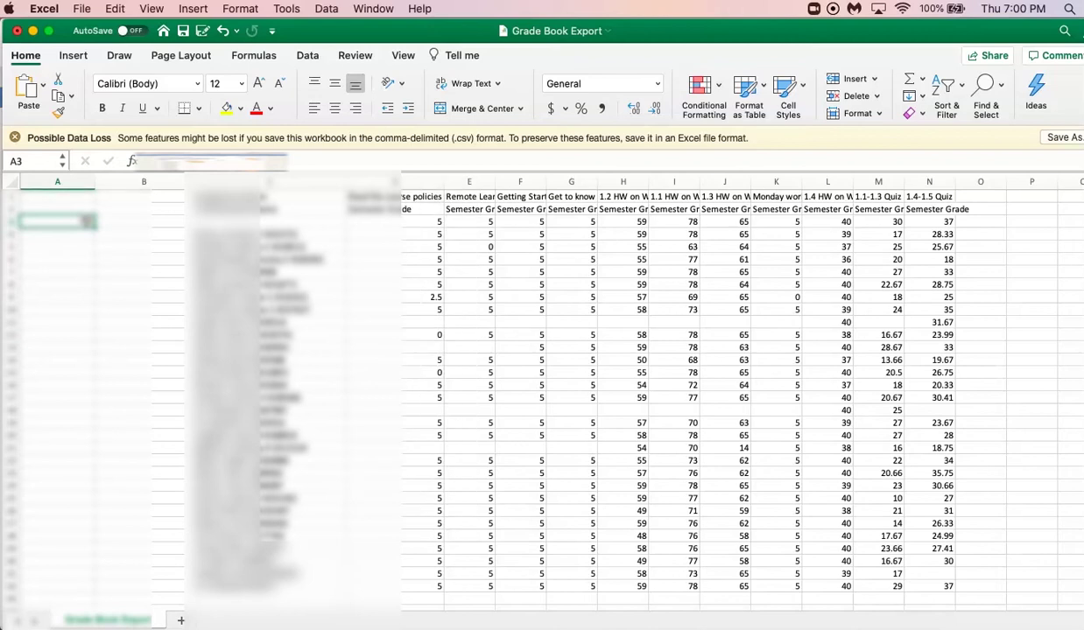
{"action": "key", "text": "super+shift+Down"}
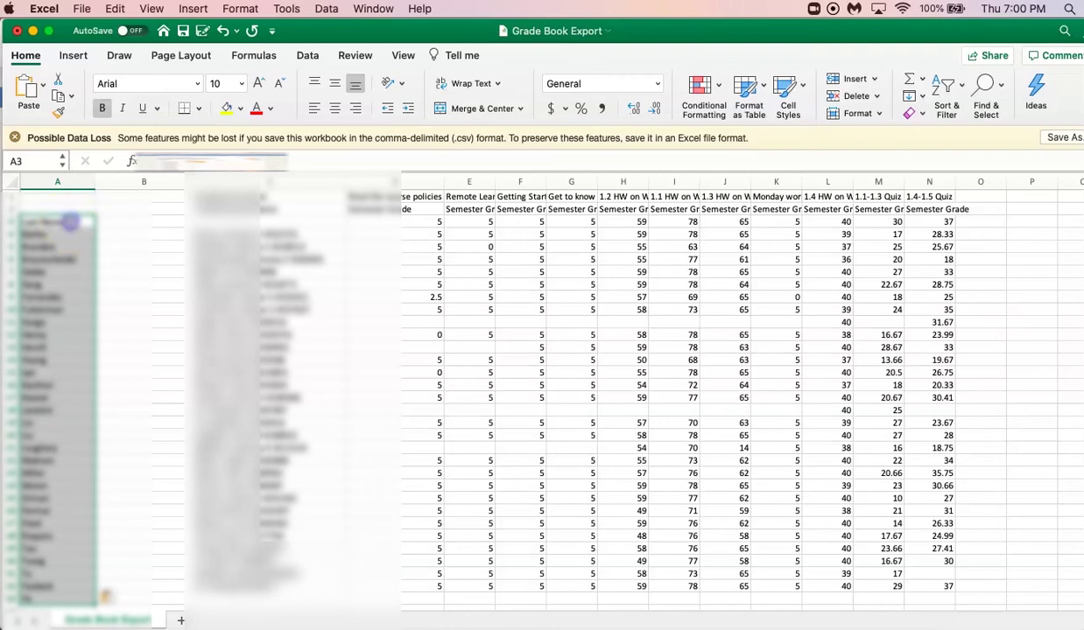
Check how the pasted Last Name rows line up with the assignment headers and the score rows in the grade book export.
{"action": "left_click", "coordinate": [83, 220]}
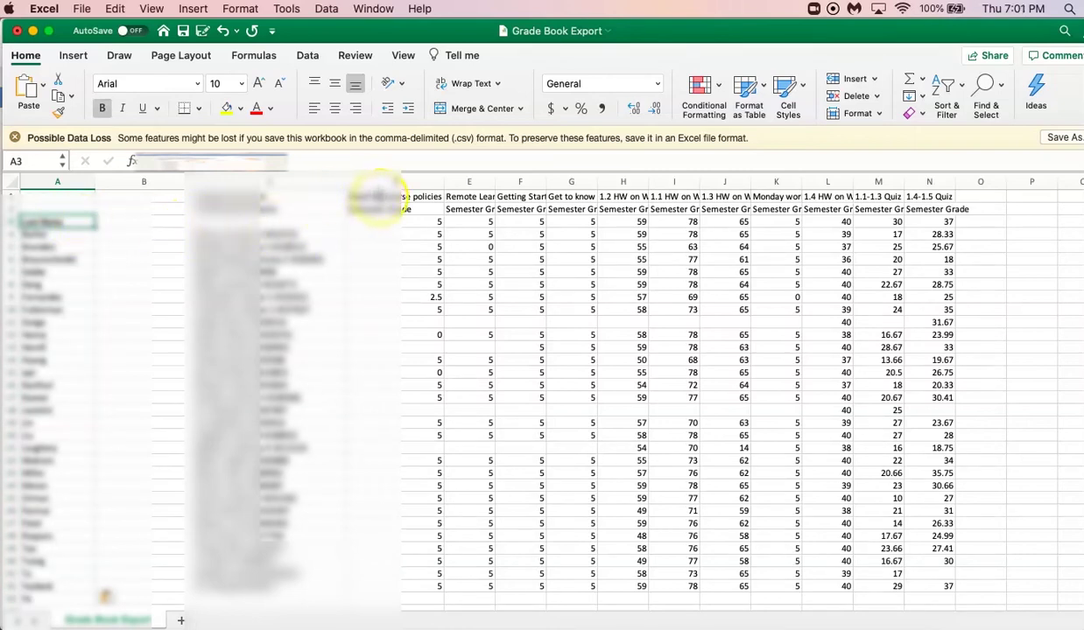
{"action": "left_click", "coordinate": [366, 198]}
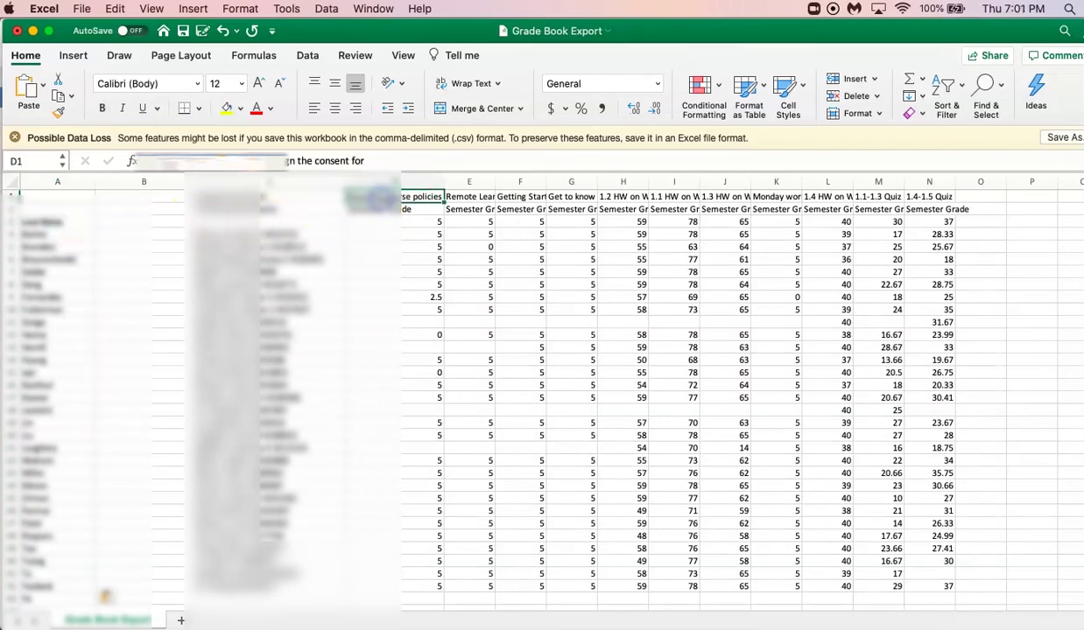
{"action": "left_click", "coordinate": [469, 197]}
{"action": "left_click", "coordinate": [471, 211]}
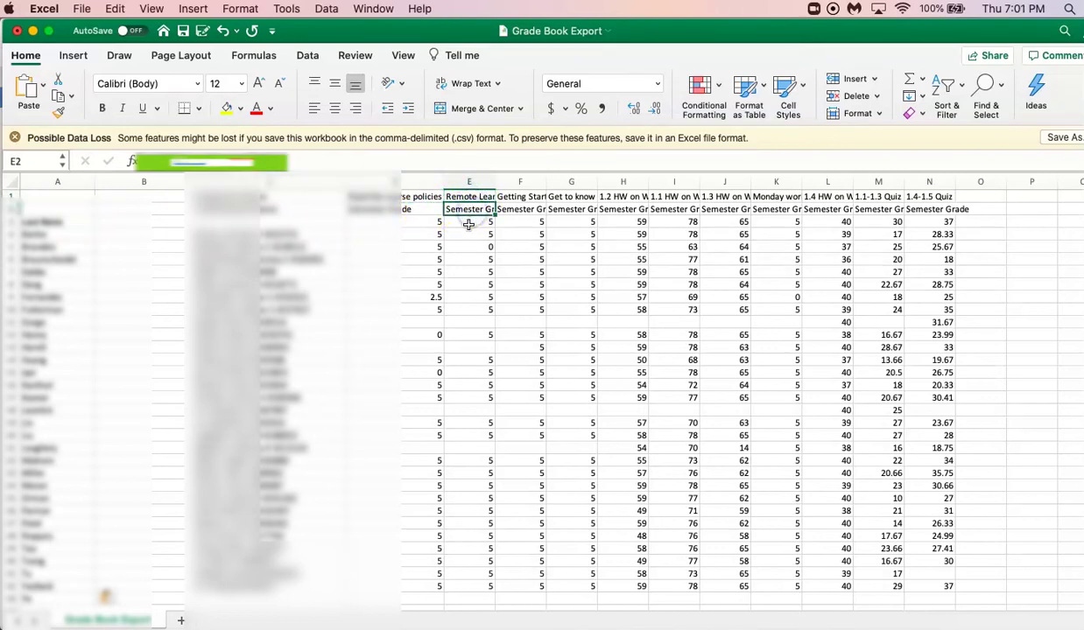
{"action": "left_click", "coordinate": [433, 221]}
{"action": "left_click", "coordinate": [547, 221]}
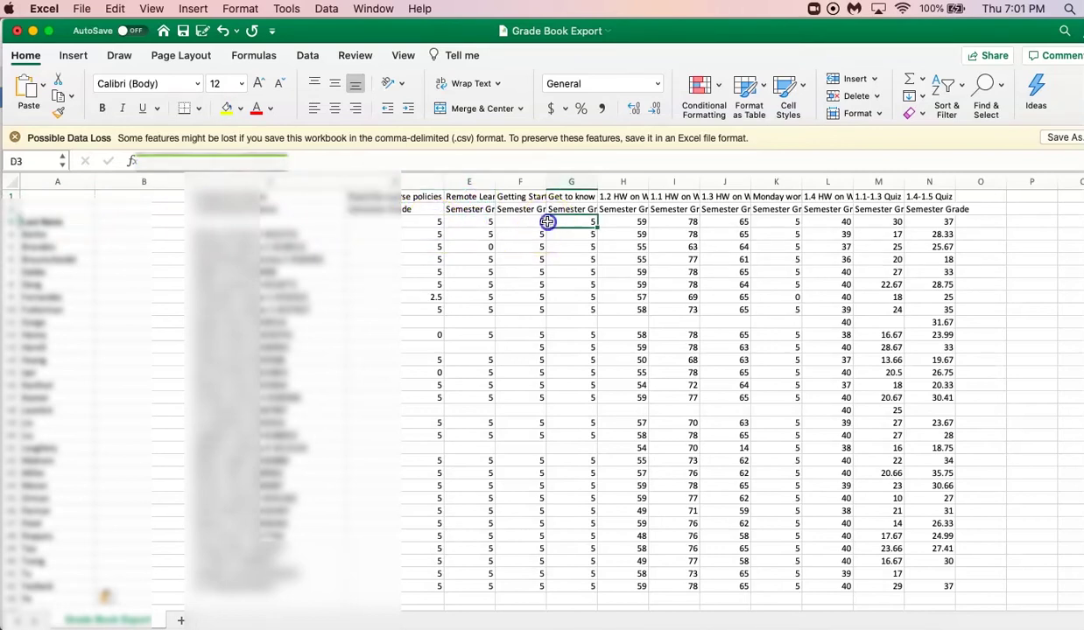
{"action": "left_click", "coordinate": [429, 235]}
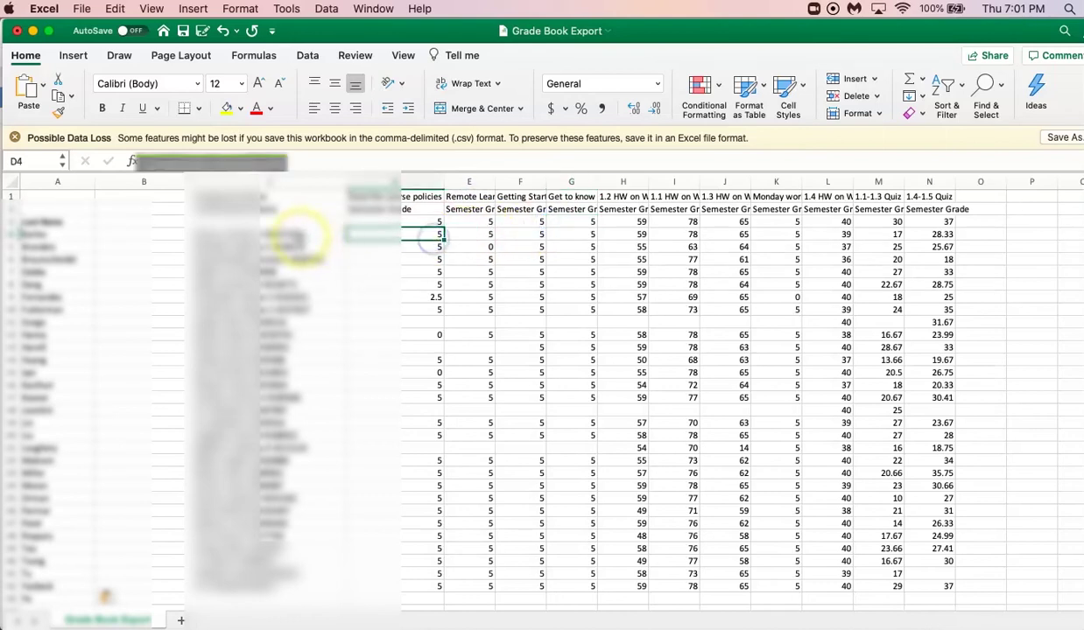
{"action": "left_click", "coordinate": [70, 234]}
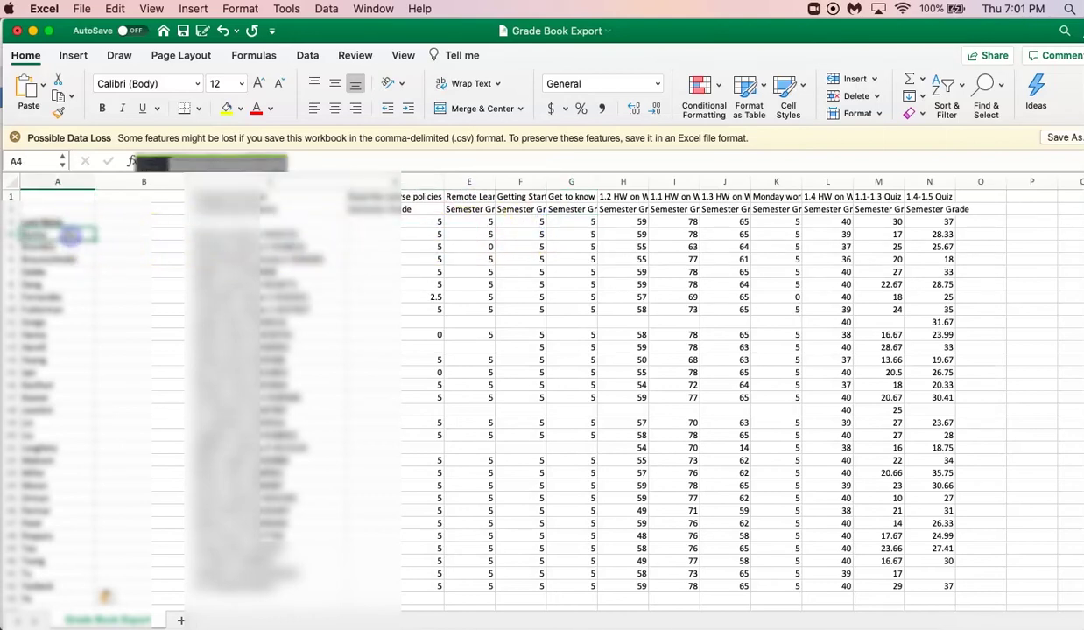
Shift the grade book export aside to reach the Period 1 roster, and copy its whole First Name column with the header.
{"action": "left_click", "coordinate": [808, 32]}
{"action": "left_click_drag", "start_coordinate": [808, 32], "coordinate": [760, 32]}
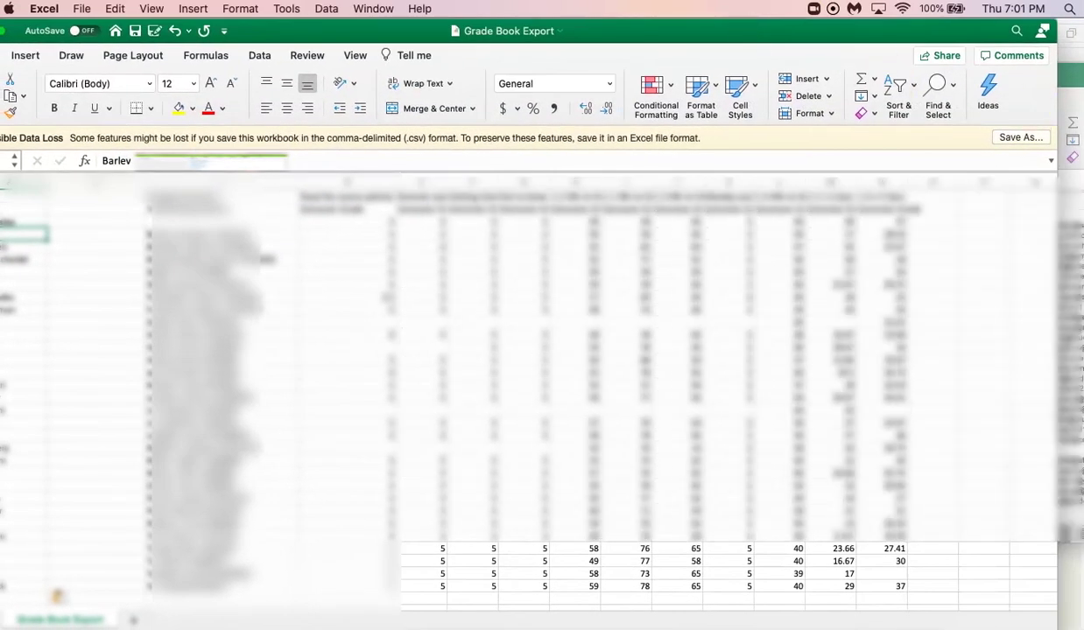
{"action": "left_click", "coordinate": [1068, 78]}
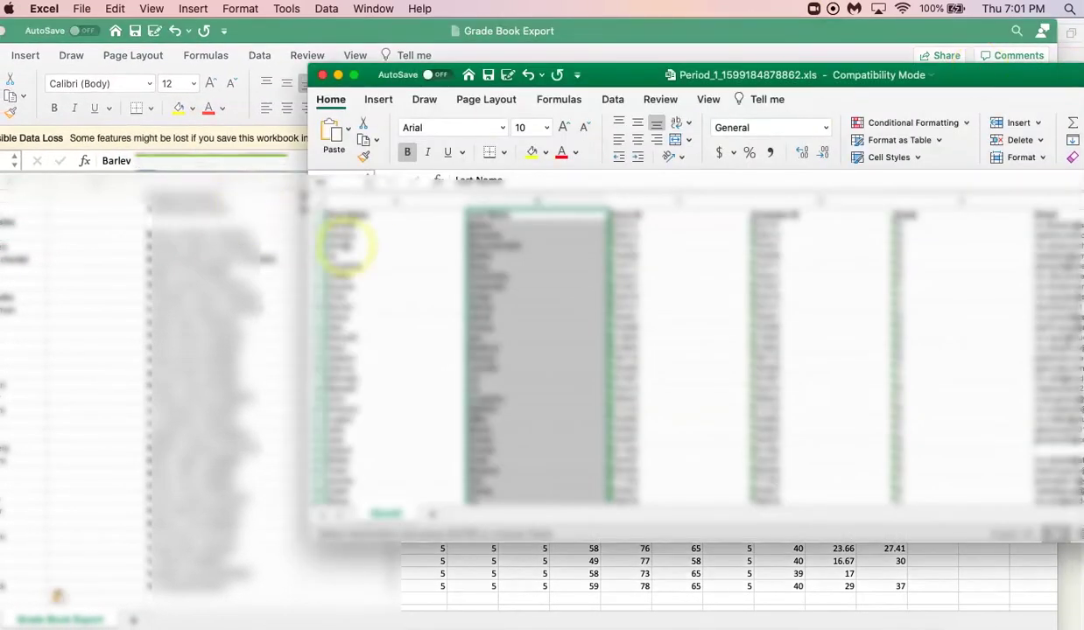
{"action": "left_click_drag", "start_coordinate": [366, 217], "coordinate": [396, 483]}
{"action": "key", "text": "super+c"}
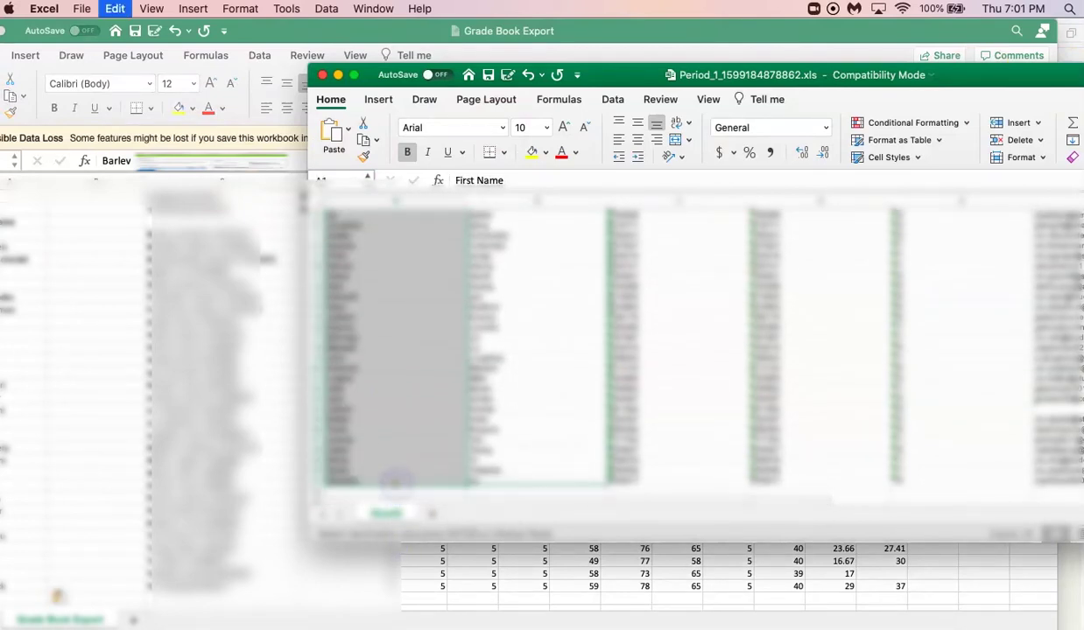
Paste the copied First Name column into the Grade Book Export sheet, starting at cell B3.
{"action": "left_click_drag", "start_coordinate": [241, 32], "coordinate": [346, 33]}
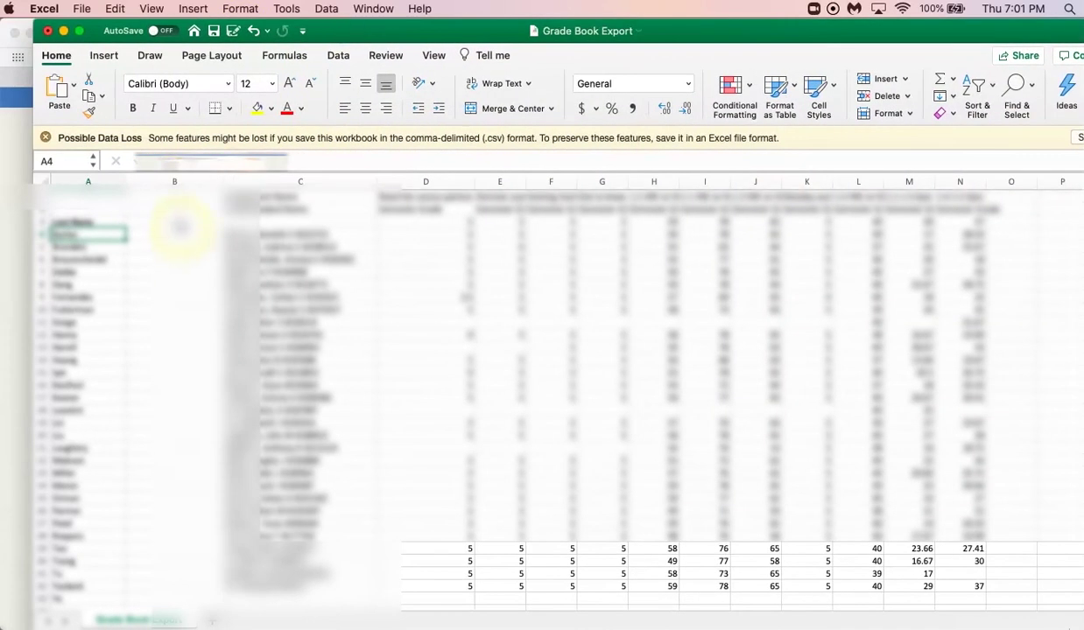
{"action": "left_click", "coordinate": [180, 224]}
{"action": "key", "text": "super+v"}
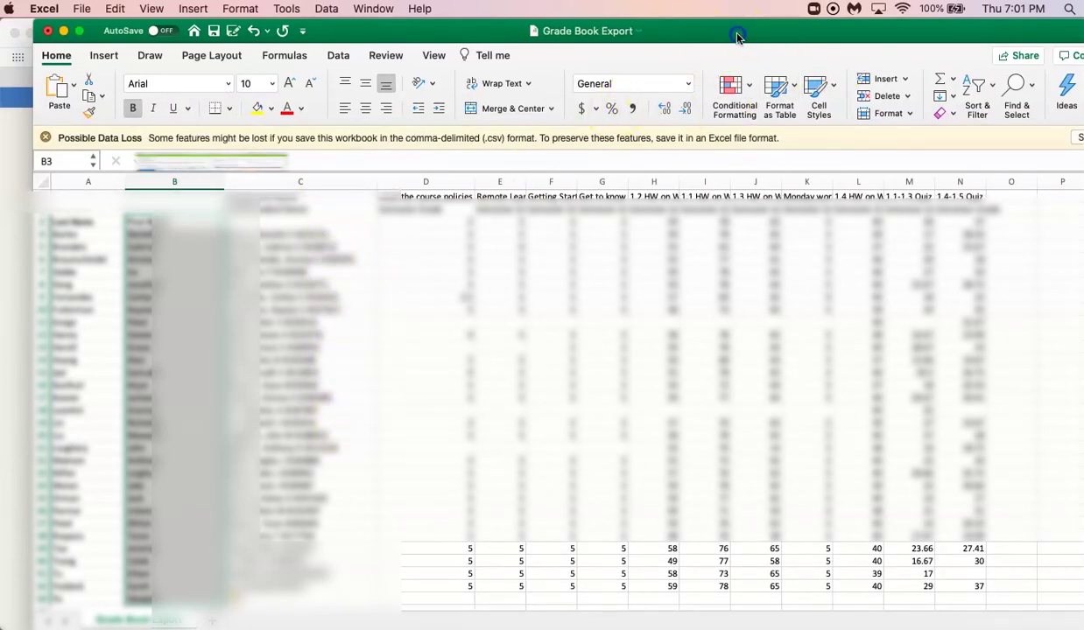
Return to the Period 1 roster and copy its whole Schedule ID column with the header.
{"action": "left_click_drag", "start_coordinate": [740, 34], "coordinate": [632, 33]}
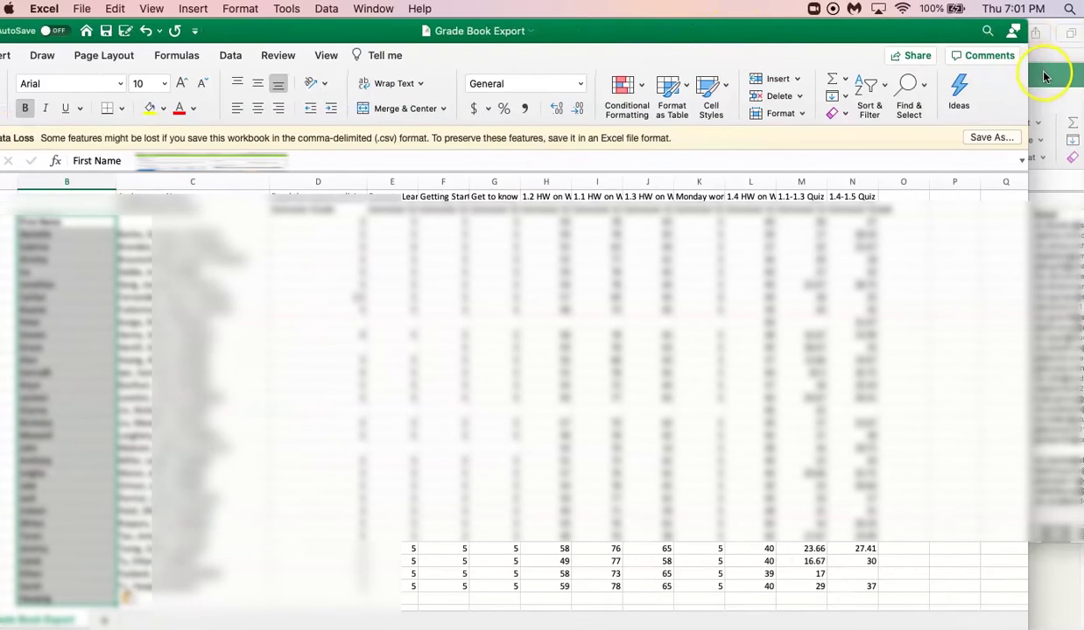
{"action": "left_click", "coordinate": [1044, 76]}
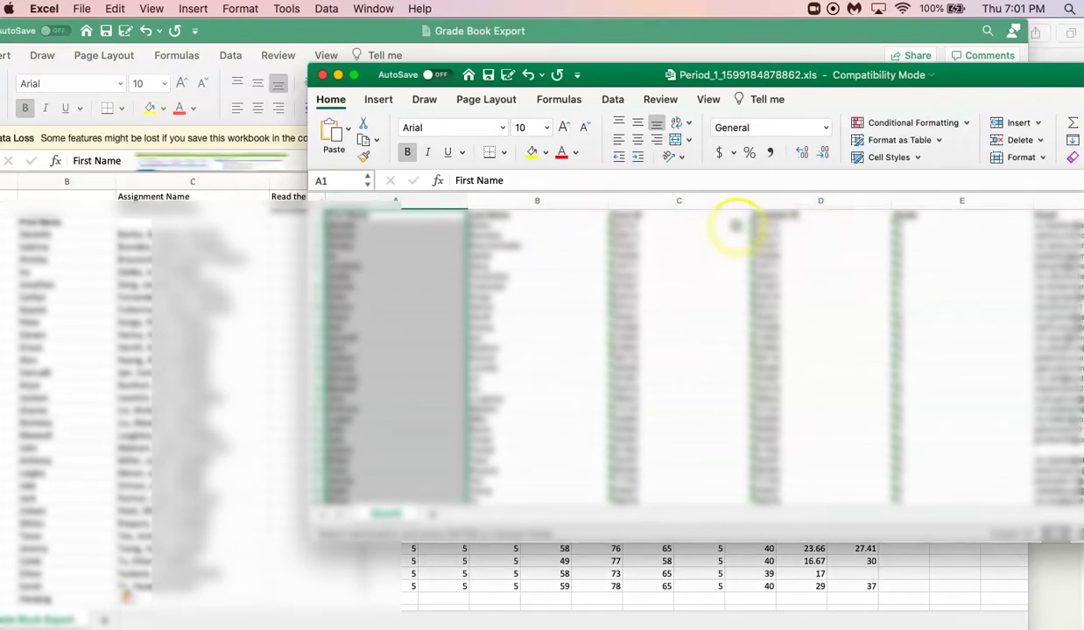
{"action": "left_click_drag", "start_coordinate": [810, 217], "coordinate": [834, 271]}
{"action": "scroll", "coordinate": [834, 350], "scroll_direction": "up", "scroll_amount": 1}
{"action": "key", "text": "super+c"}
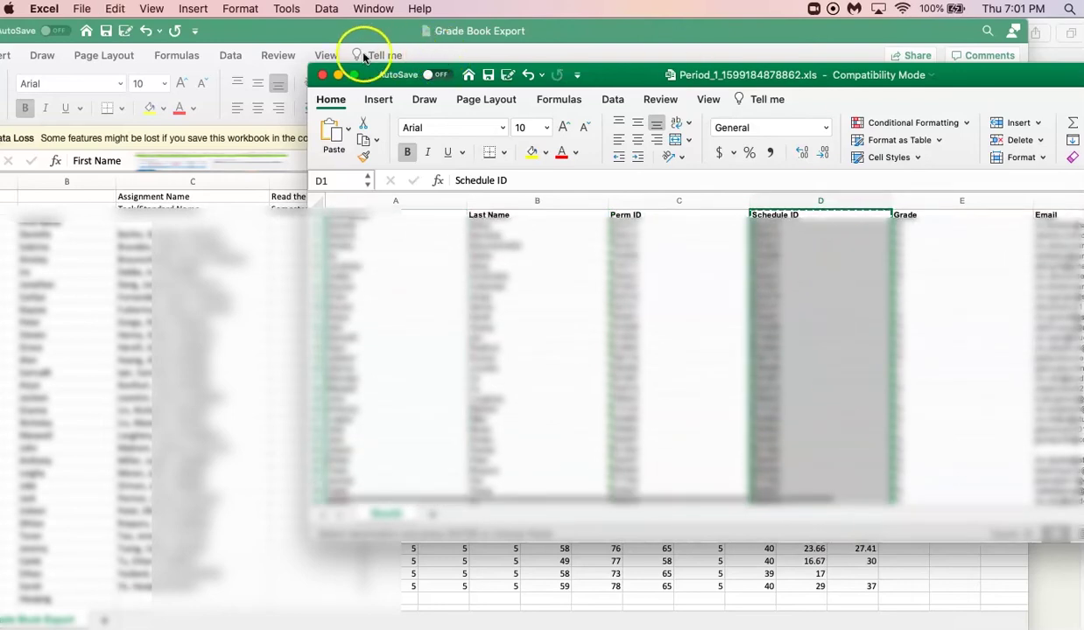
Paste the Schedule ID column over the combined student entries starting at C3 of the export, and change its header to Student ID.
{"action": "left_click", "coordinate": [263, 35]}
{"action": "left_click_drag", "start_coordinate": [252, 32], "coordinate": [356, 33]}
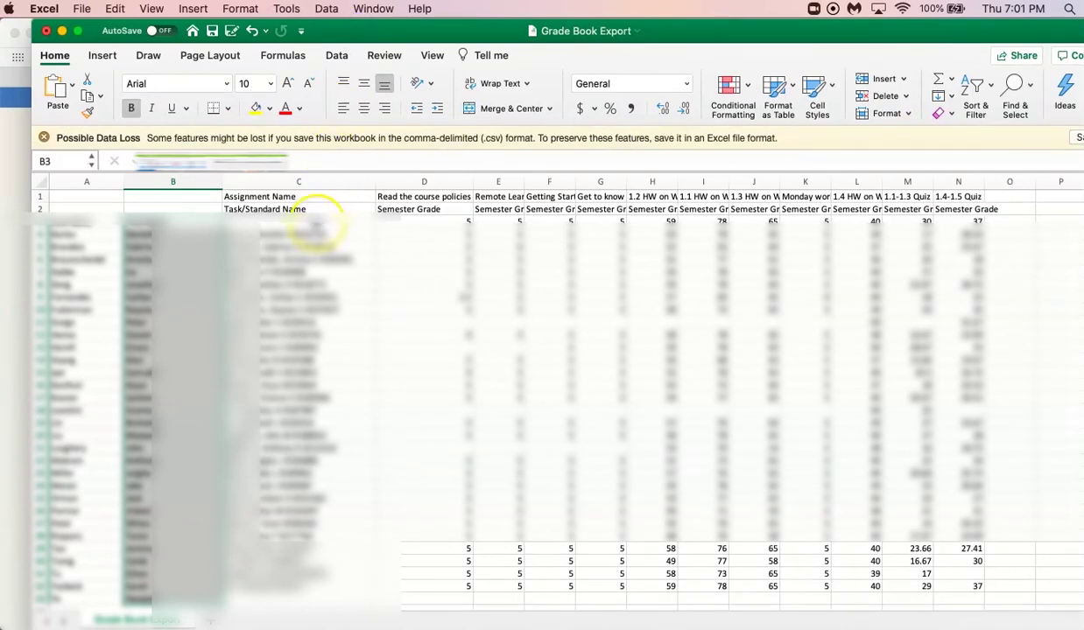
{"action": "left_click", "coordinate": [315, 221]}
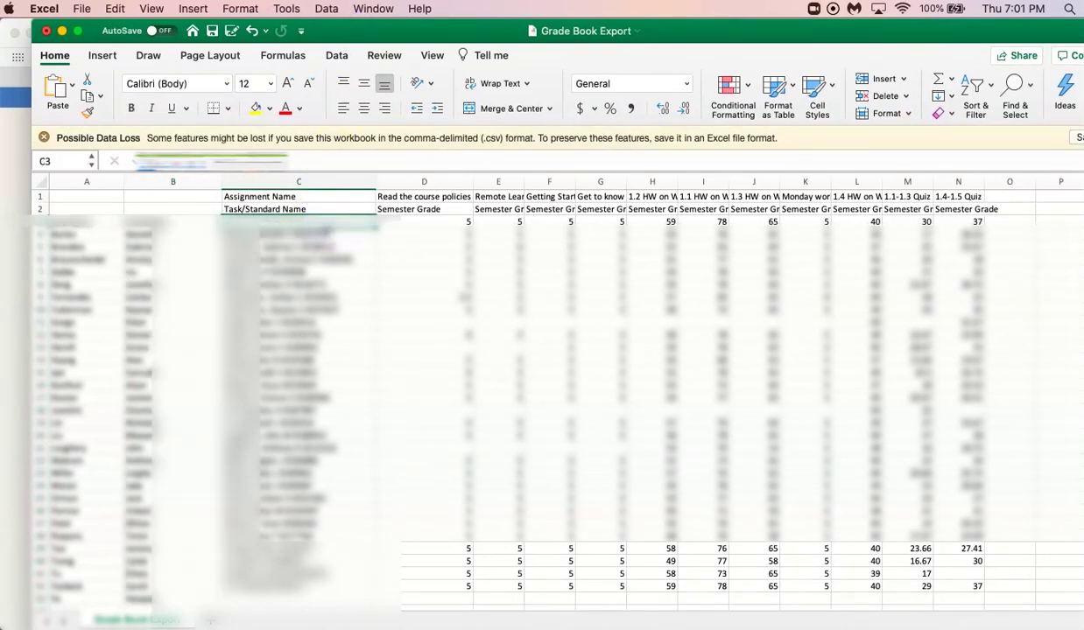
{"action": "key", "text": "super+shift+Down"}
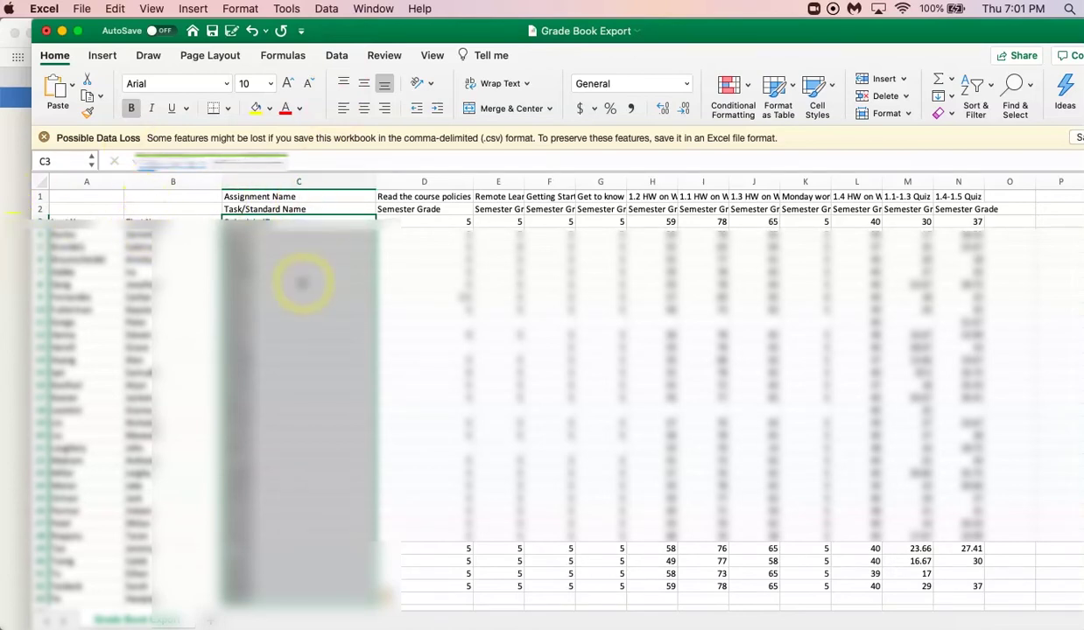
{"action": "left_click", "coordinate": [286, 225]}
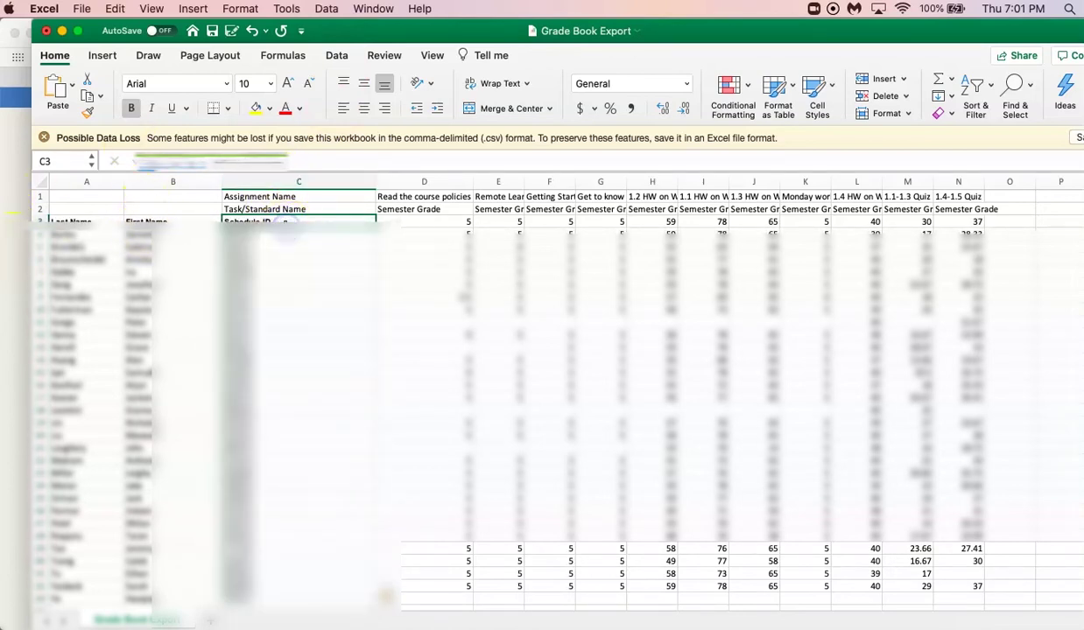
{"action": "type", "text": "Student"}
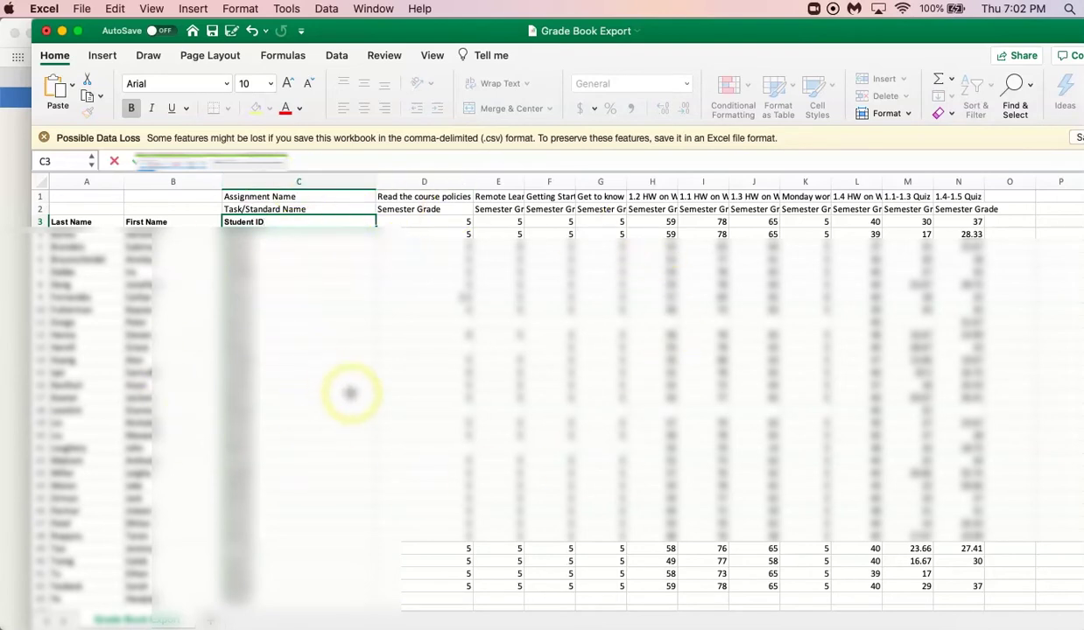
Save the sheet to the Desktop as a comma-separated file named Grade Book Export New.
{"action": "left_click", "coordinate": [79, 10]}
{"action": "left_click", "coordinate": [104, 126]}
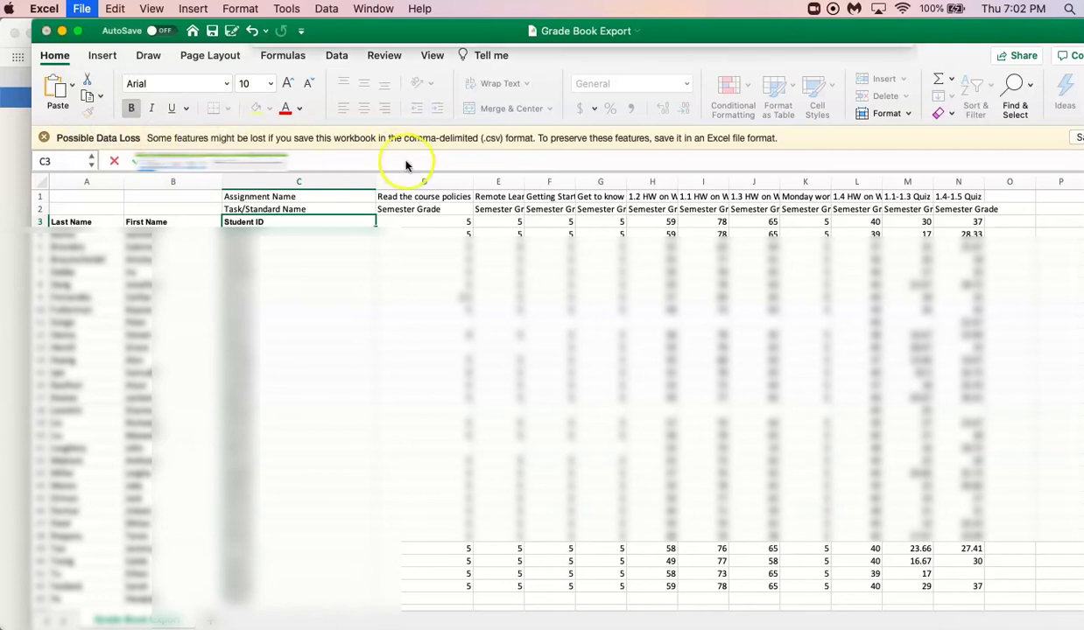
{"action": "left_click", "coordinate": [324, 251]}
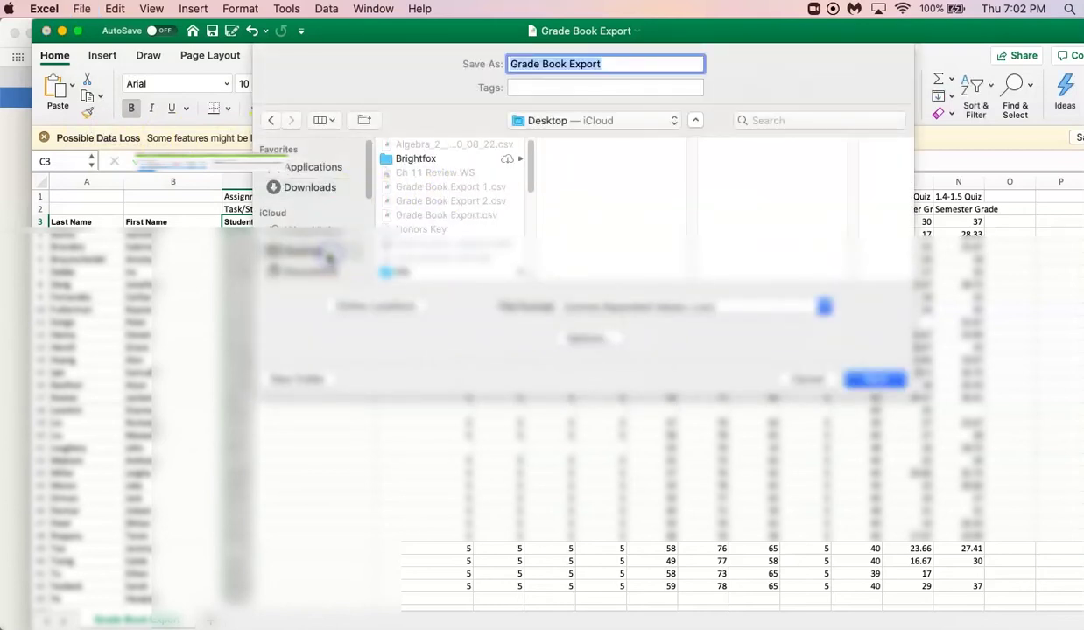
{"action": "left_click", "coordinate": [634, 63]}
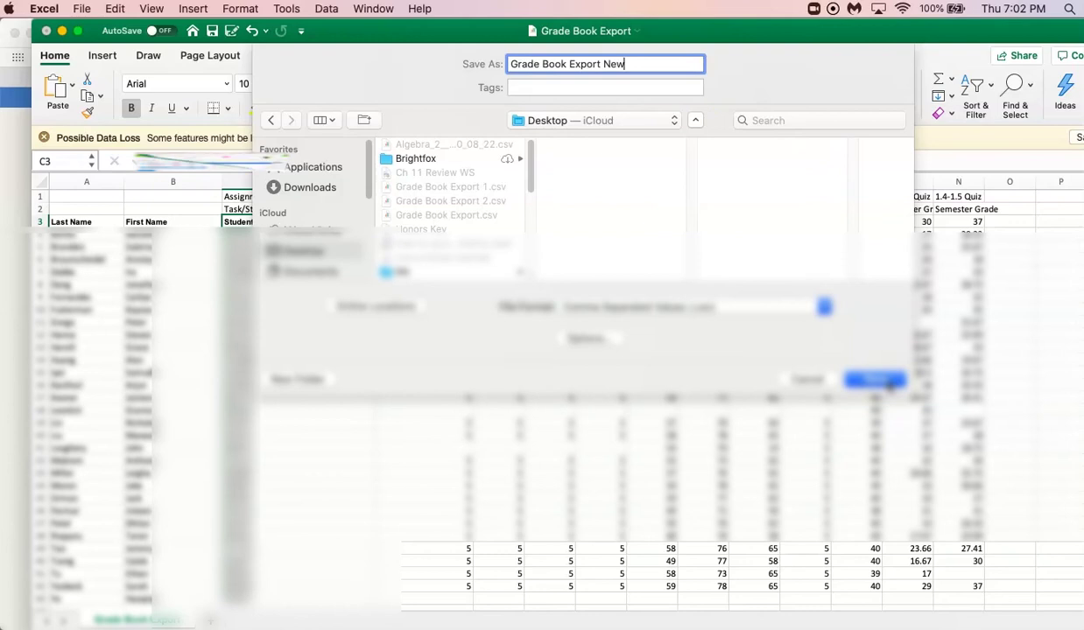
{"action": "left_click", "coordinate": [887, 382]}
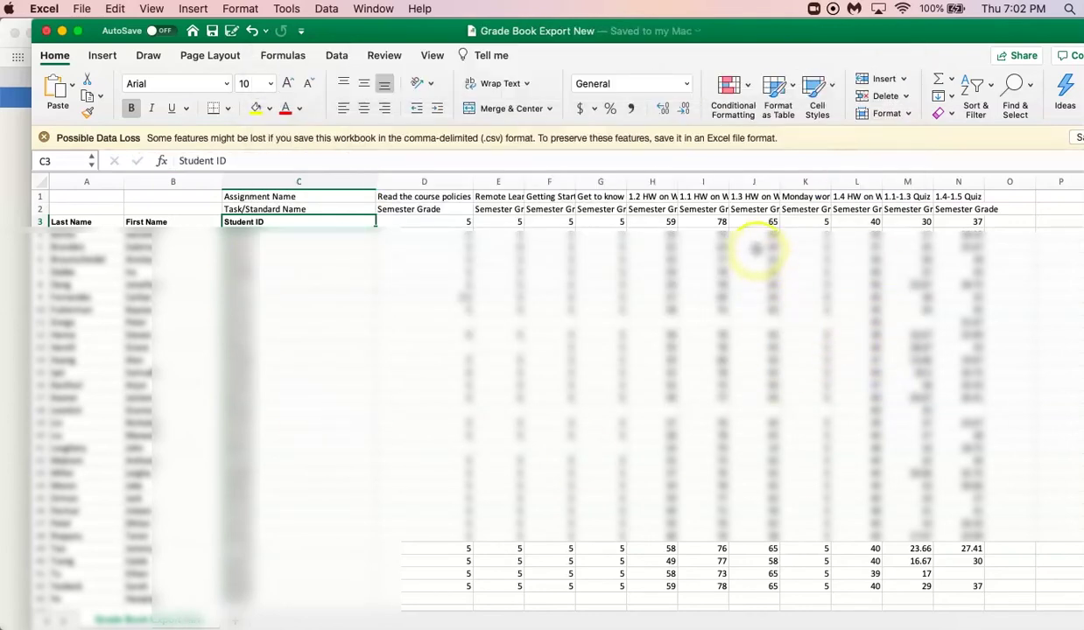
Widen columns H through N to show more of the homework and quiz assignment names.
{"action": "left_click_drag", "start_coordinate": [729, 185], "coordinate": [692, 184]}
{"action": "left_click_drag", "start_coordinate": [805, 184], "coordinate": [1078, 180]}
{"action": "left_click", "coordinate": [977, 181]}
{"action": "left_click", "coordinate": [696, 184]}
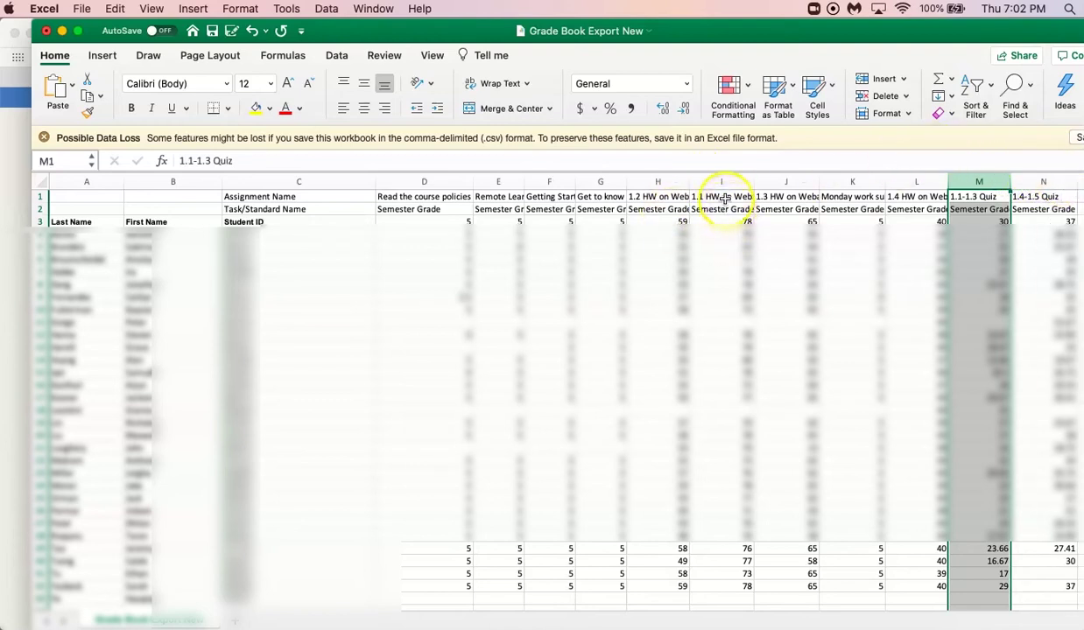
{"action": "left_click", "coordinate": [723, 197]}
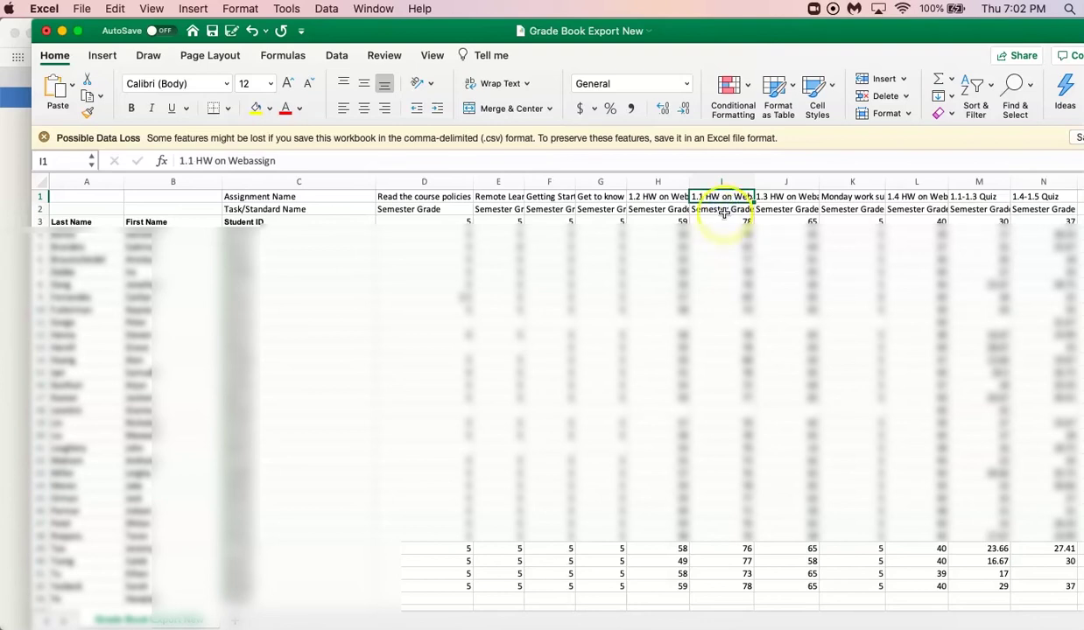
Widen columns E through I to show more of the assignment names from Remote Learning Check in to 1.1 HW on Webassign.
{"action": "left_click", "coordinate": [426, 183]}
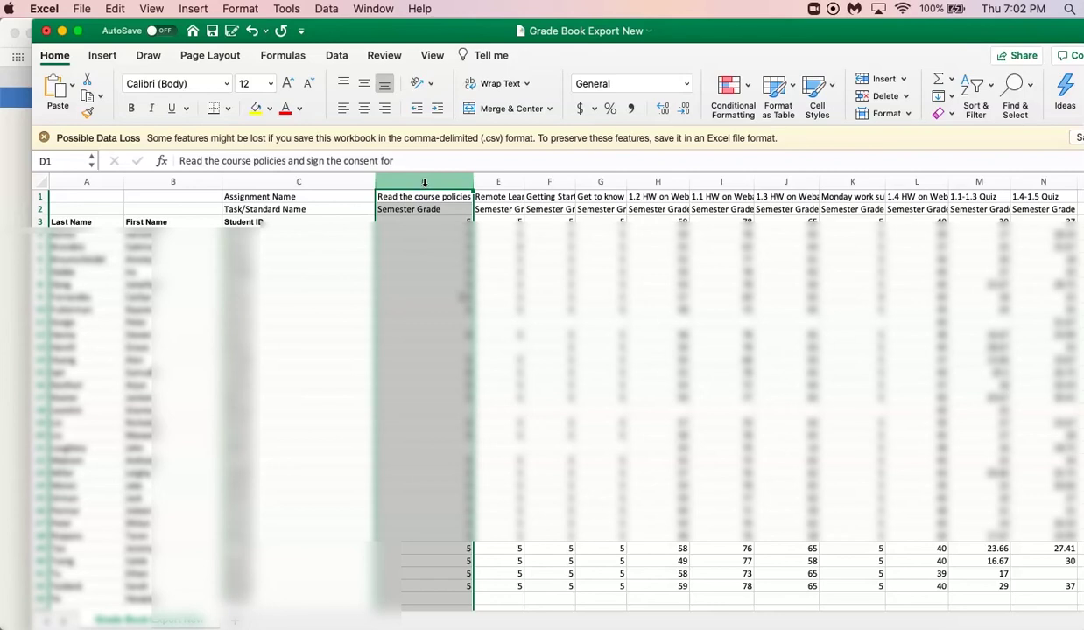
{"action": "left_click", "coordinate": [420, 201]}
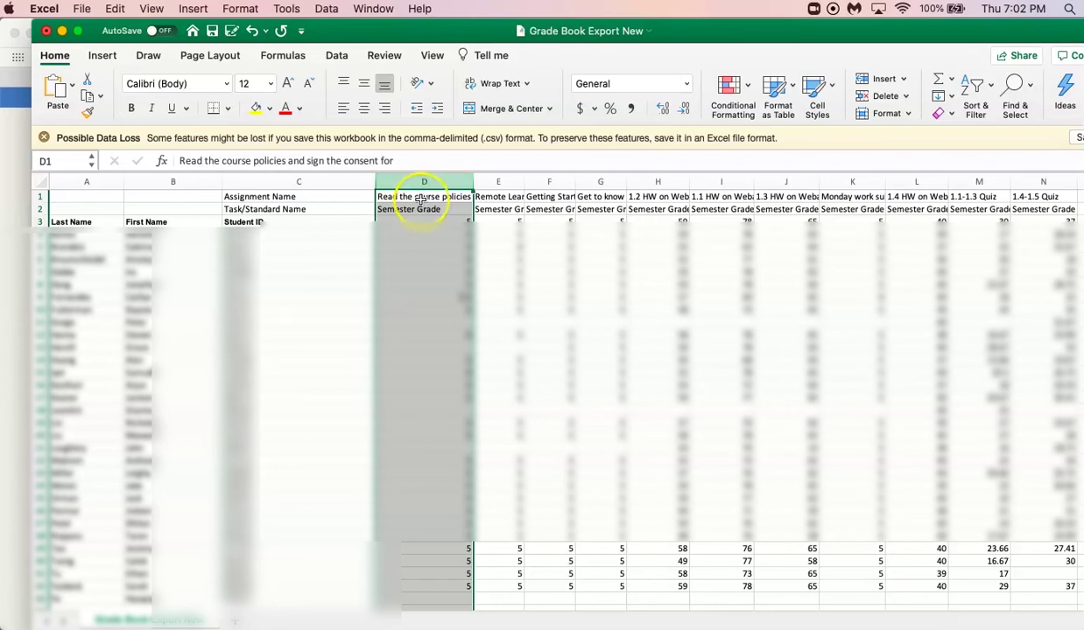
{"action": "left_click", "coordinate": [515, 181]}
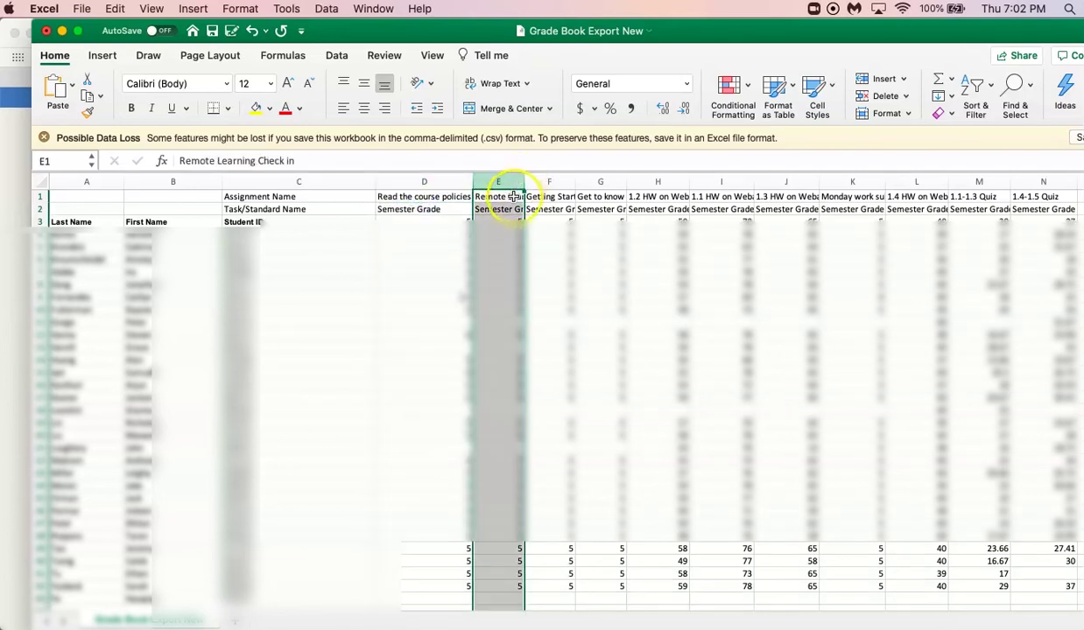
{"action": "left_click_drag", "start_coordinate": [525, 182], "coordinate": [795, 183]}
{"action": "left_click", "coordinate": [599, 182]}
{"action": "left_click", "coordinate": [628, 182]}
{"action": "left_click", "coordinate": [689, 195]}
{"action": "left_click", "coordinate": [751, 194]}
{"action": "left_click", "coordinate": [812, 196]}
{"action": "left_click_drag", "start_coordinate": [860, 182], "coordinate": [872, 182]}
{"action": "left_click", "coordinate": [842, 196]}
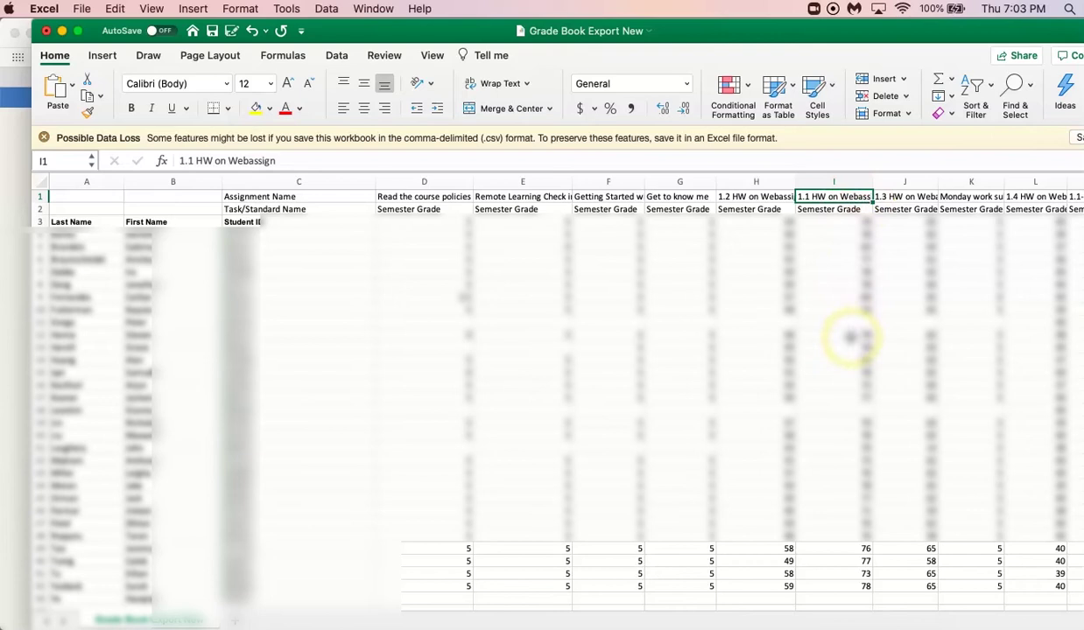
Save the sheet again as Grade Book Export New on the Desktop, replacing the existing CSV file.
{"action": "left_click", "coordinate": [88, 13]}
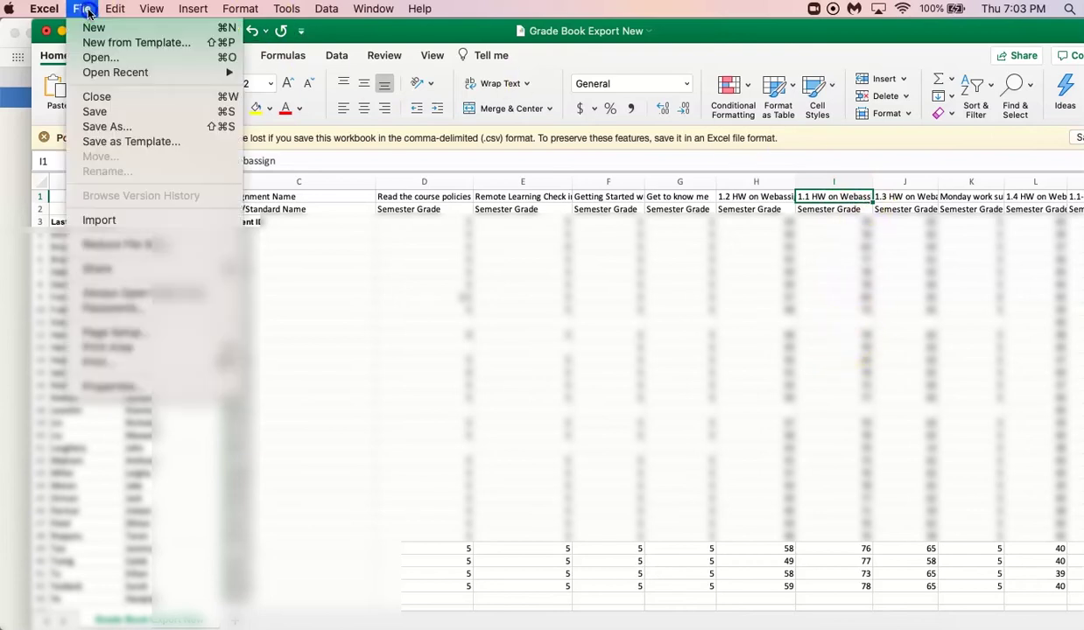
{"action": "left_click", "coordinate": [107, 127]}
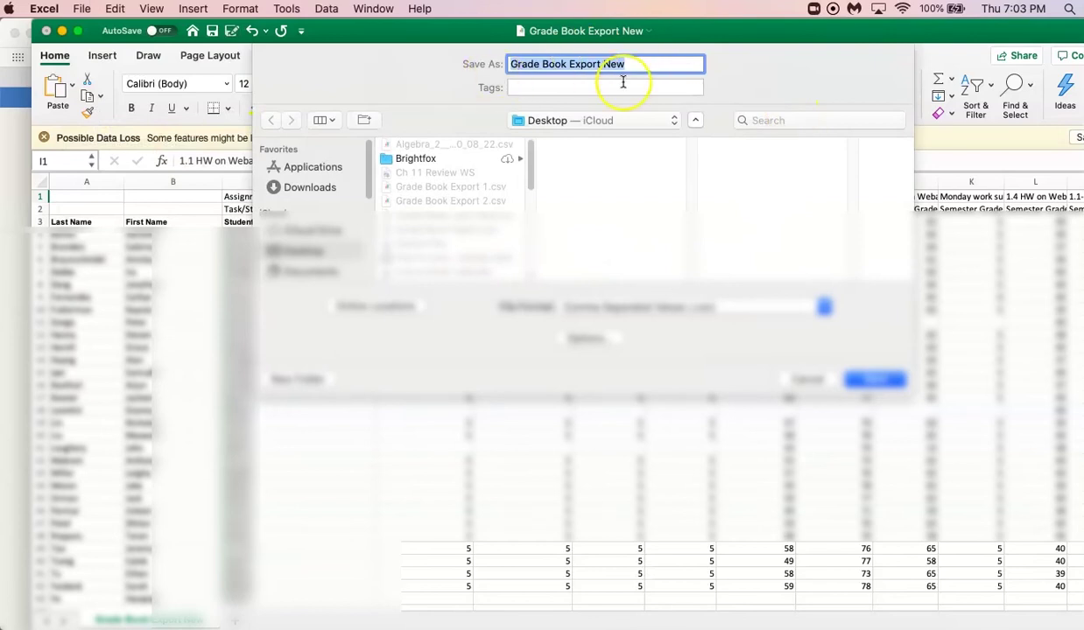
{"action": "left_click", "coordinate": [875, 379]}
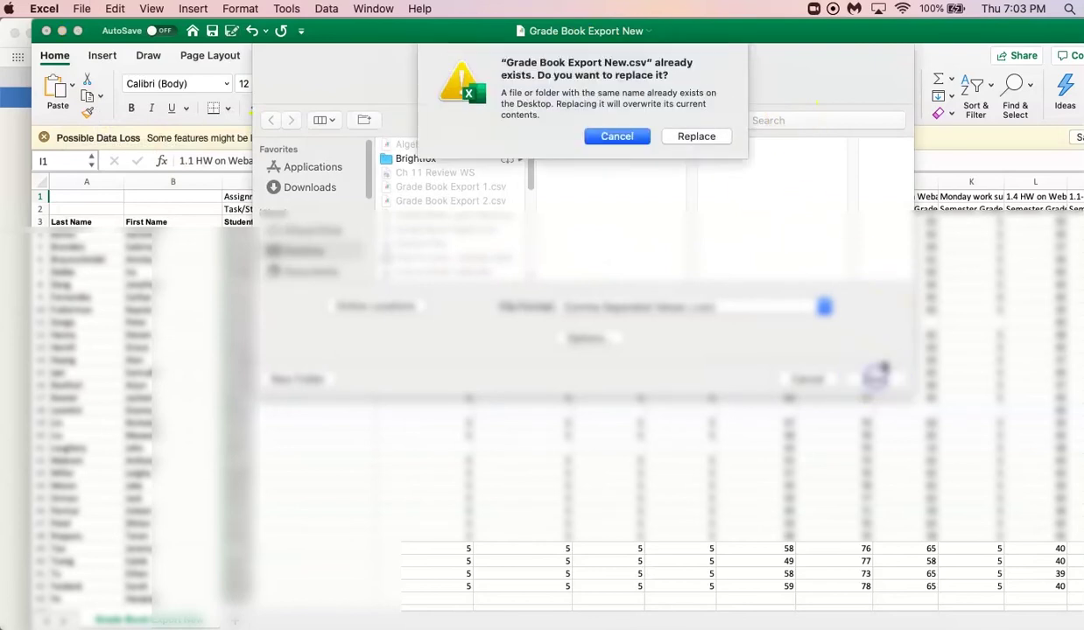
{"action": "left_click", "coordinate": [697, 137]}
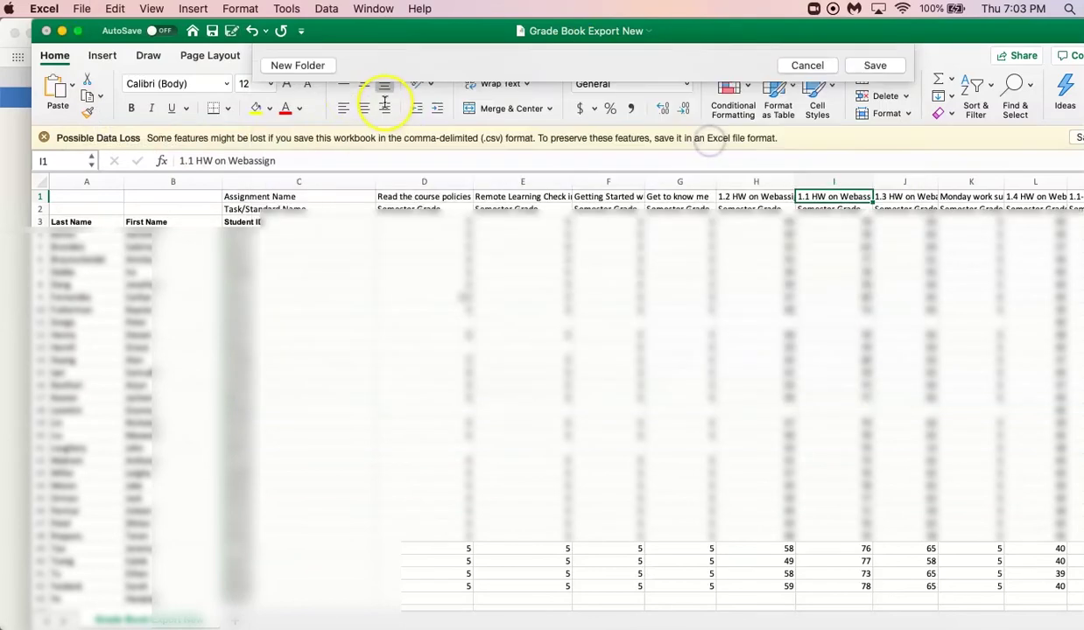
Minimize the grade book export window and close the Period 1 roster to return to the School Loop gradebook tools.
{"action": "left_click", "coordinate": [62, 35]}
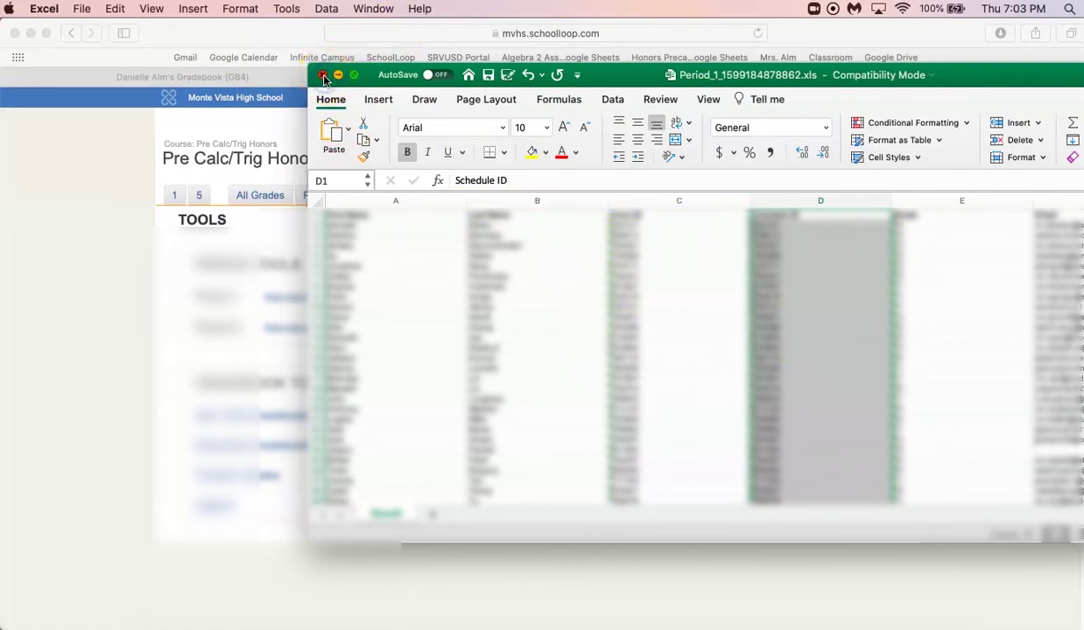
{"action": "left_click", "coordinate": [323, 77]}
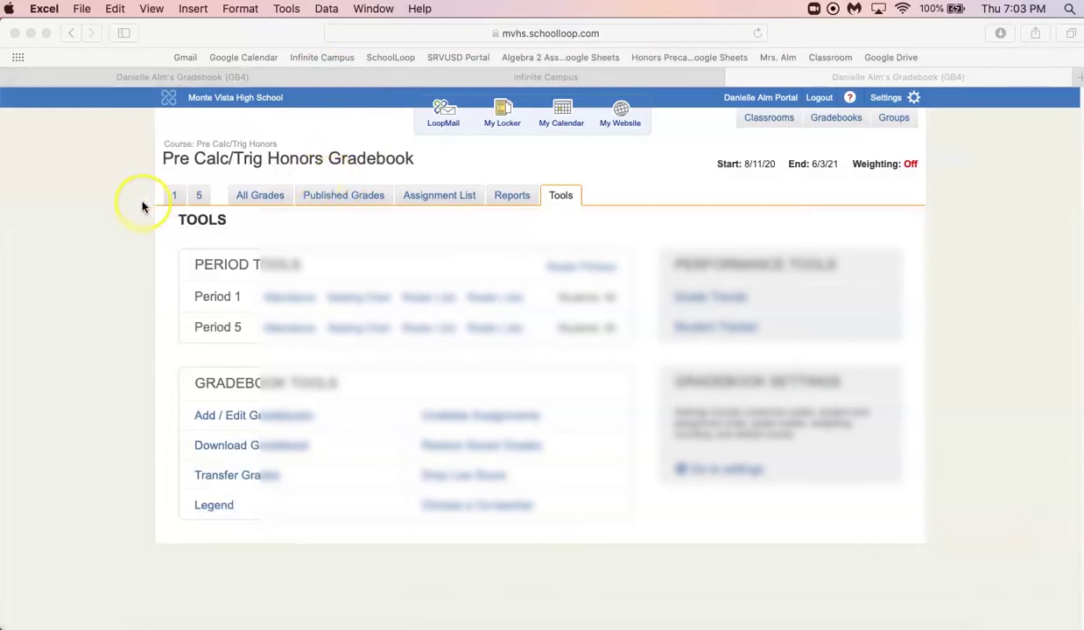
Open the Period 1 gradebook and bring up the scoresheet for the 1.1 HW on Webassign assignment.
{"action": "left_click", "coordinate": [175, 197]}
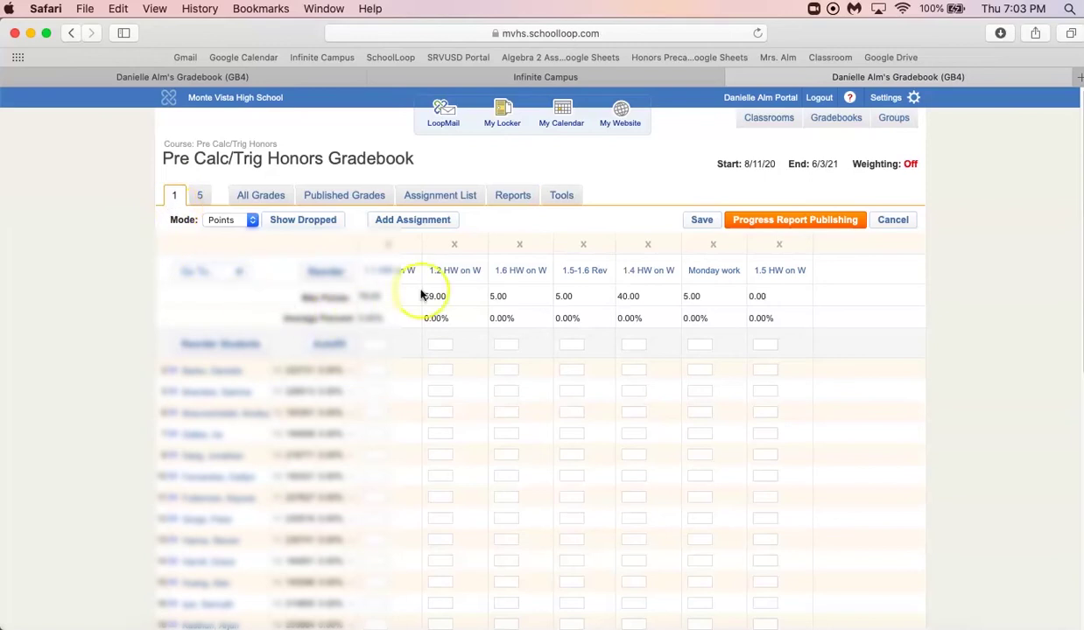
{"action": "left_click", "coordinate": [403, 273]}
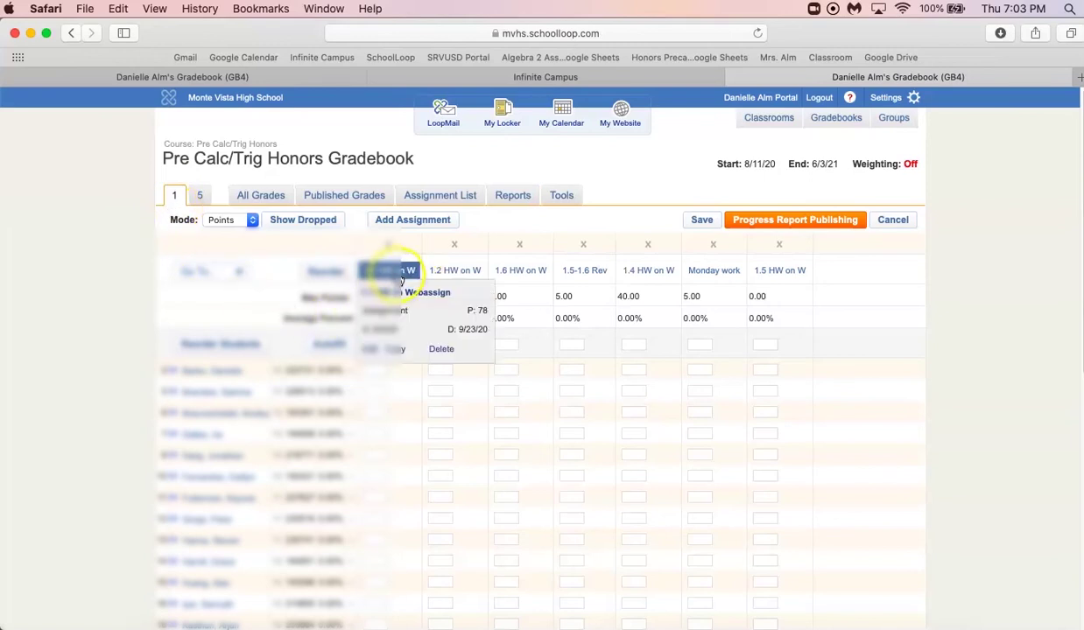
{"action": "left_click", "coordinate": [401, 275]}
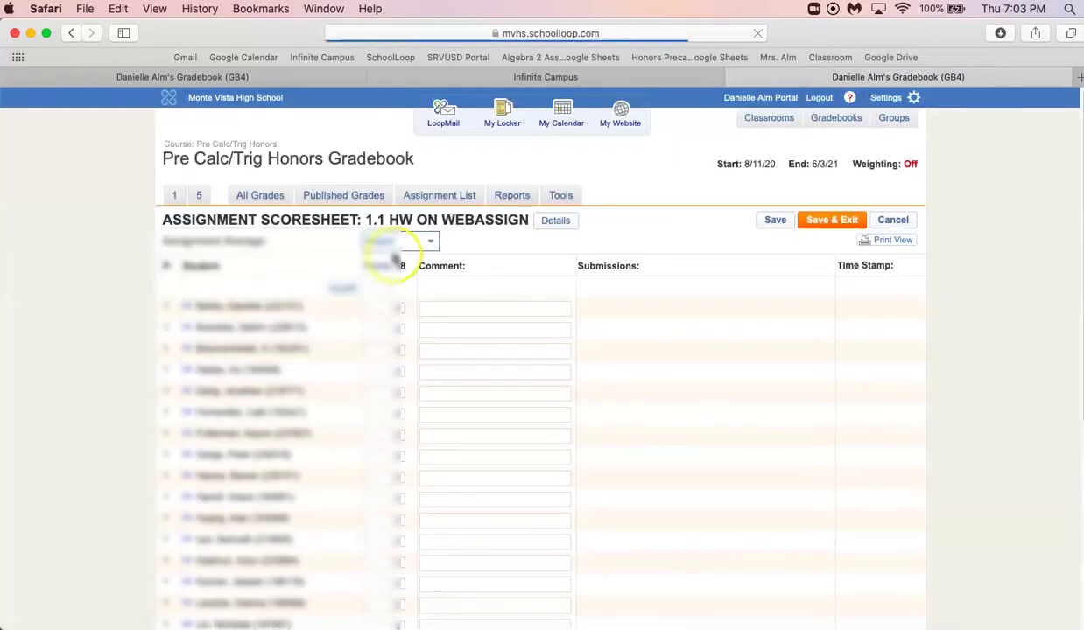
Load Grade Book Export New.csv from the Desktop as the grade file for 1.1 HW on Webassign and dismiss the raw data pop-up.
{"action": "left_click", "coordinate": [395, 243]}
{"action": "left_click", "coordinate": [400, 313]}
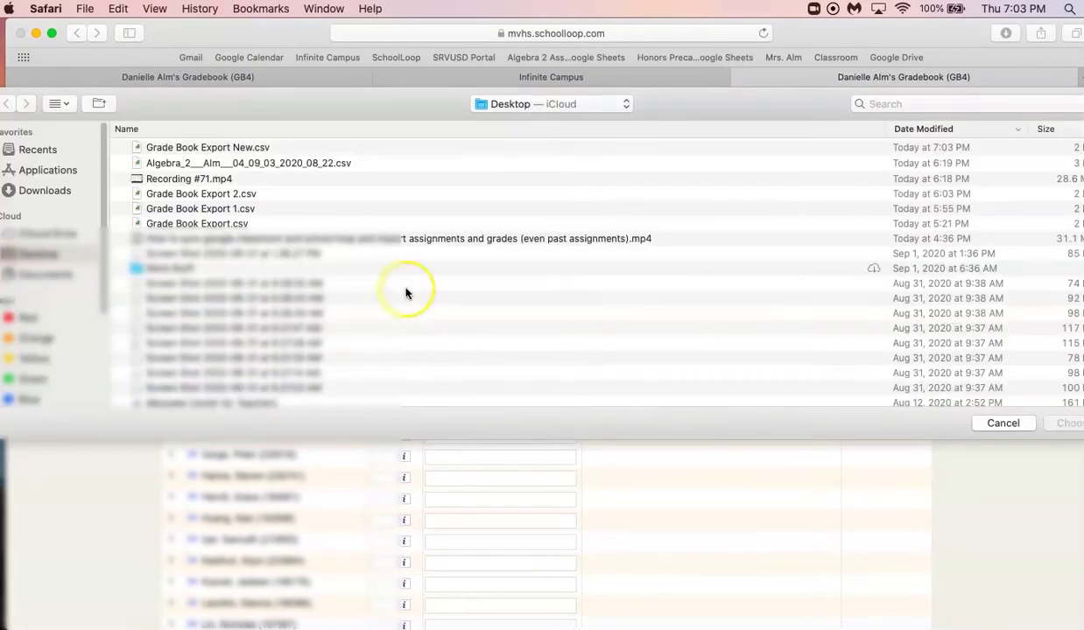
{"action": "left_click", "coordinate": [233, 150]}
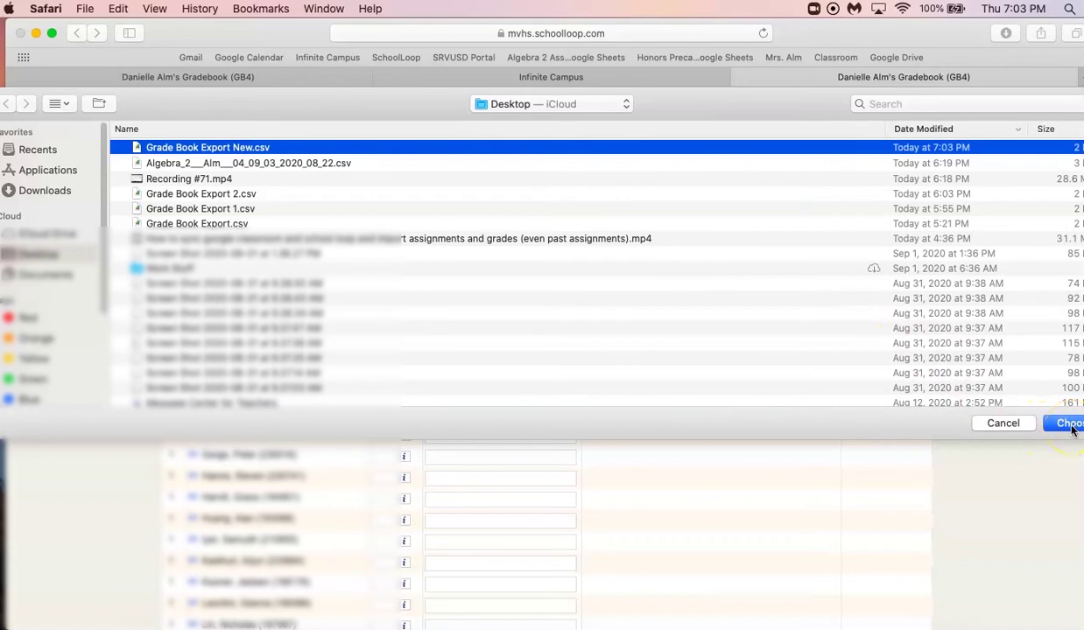
{"action": "left_click", "coordinate": [1067, 425]}
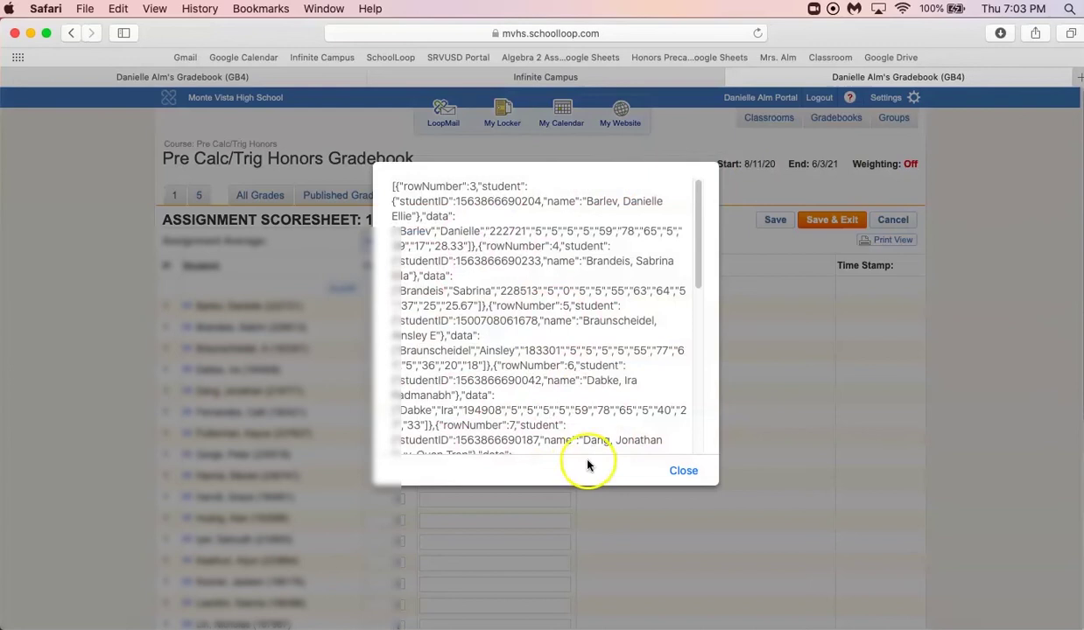
{"action": "left_click", "coordinate": [687, 473]}
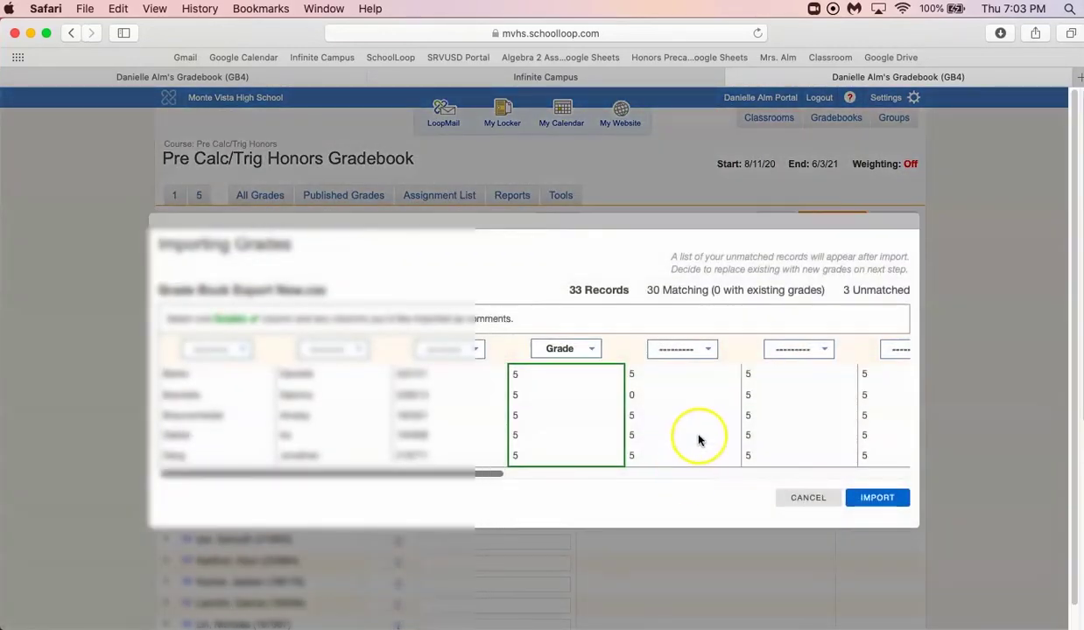
Import the column starting 78, 63, 77 as the 1.1 HW grade, dismiss the unmatched records, and save and exit the scoresheet.
{"action": "mouse_move", "coordinate": [417, 475]}
{"action": "left_mouse_down"}
{"action": "mouse_move", "coordinate": [430, 475]}
{"action": "mouse_move", "coordinate": [400, 475]}
{"action": "left_mouse_up"}
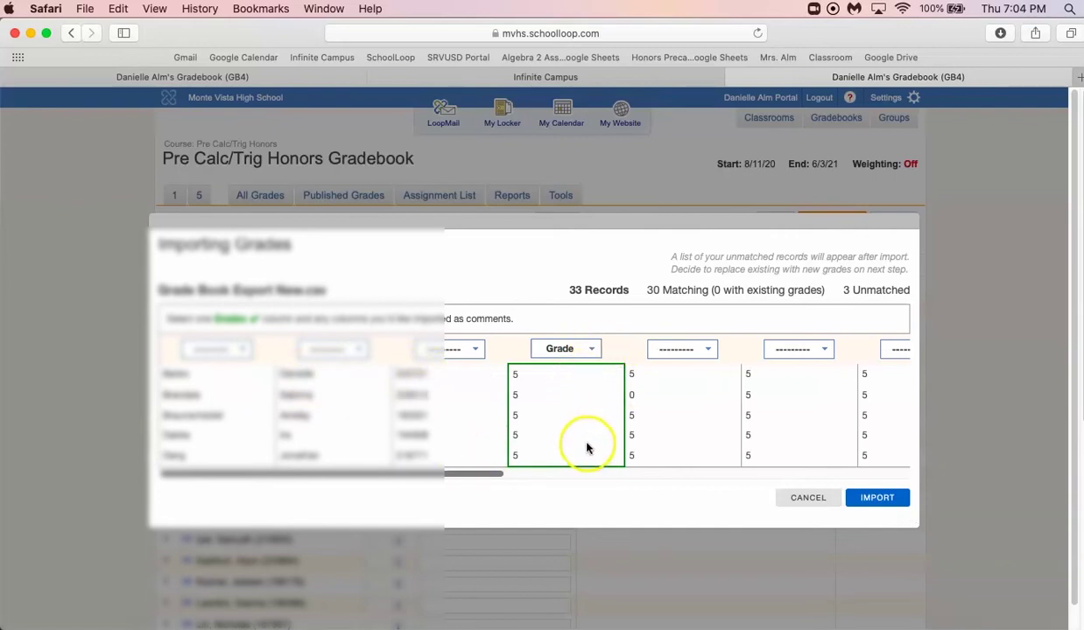
{"action": "left_click_drag", "start_coordinate": [476, 477], "coordinate": [559, 489]}
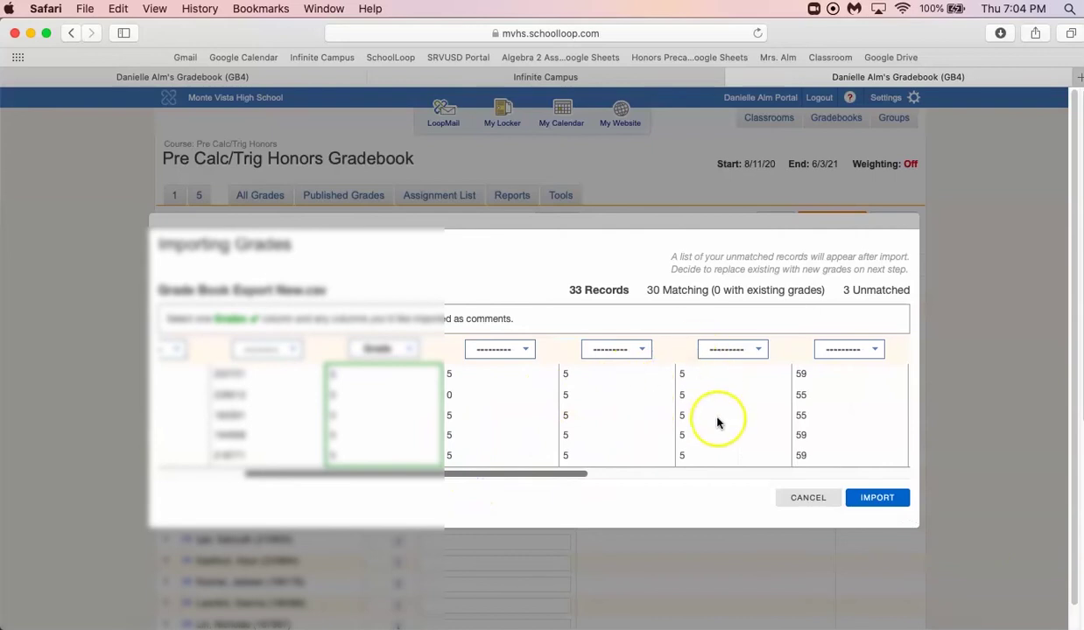
{"action": "left_click_drag", "start_coordinate": [547, 477], "coordinate": [645, 476]}
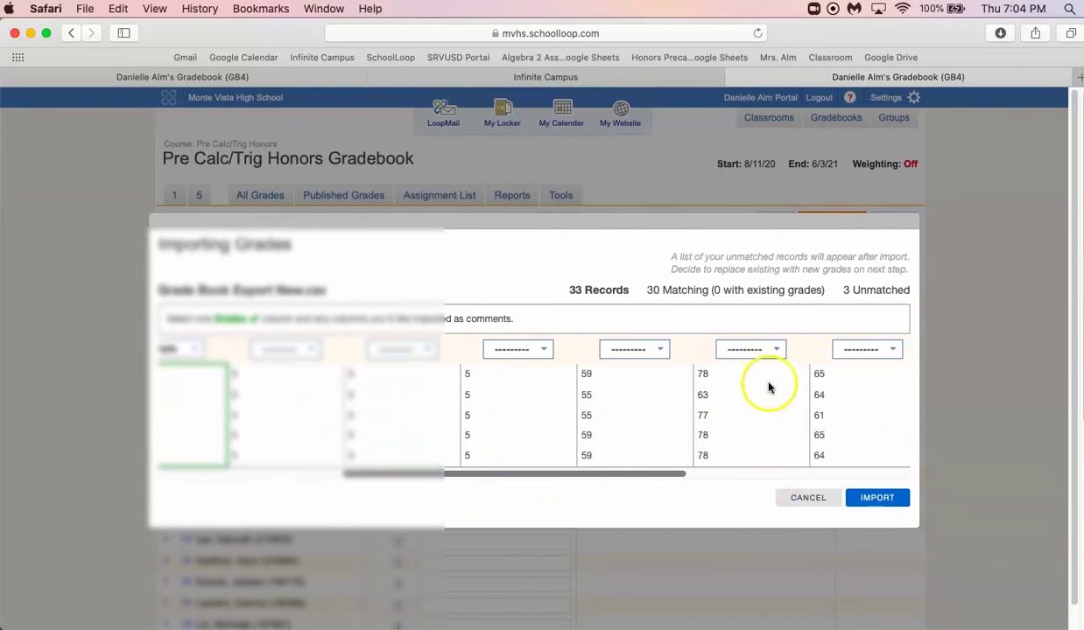
{"action": "left_click", "coordinate": [770, 351]}
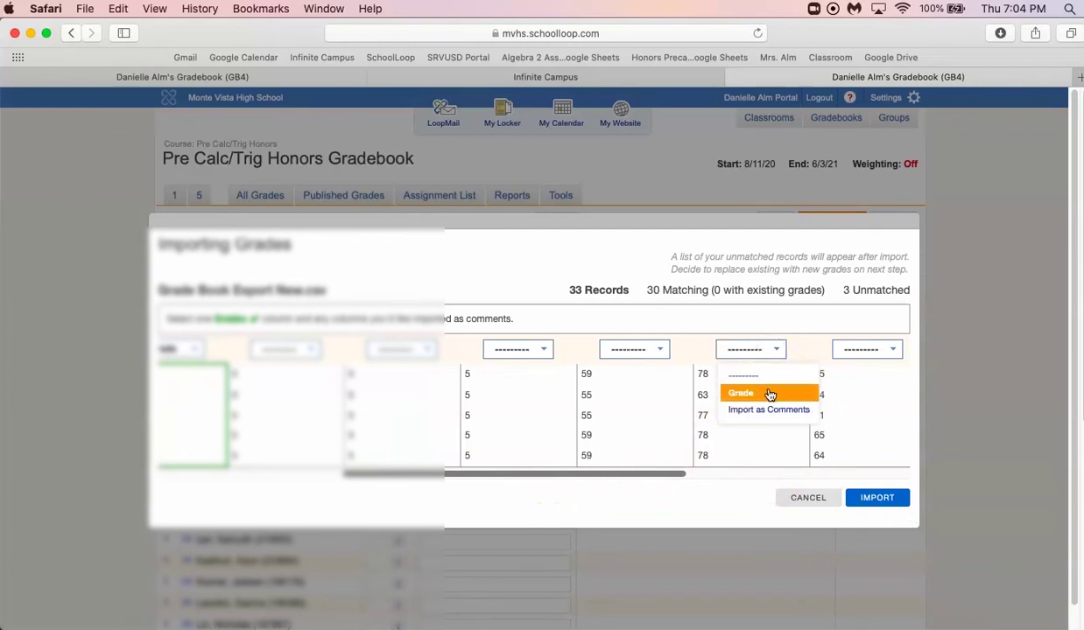
{"action": "left_click", "coordinate": [770, 393]}
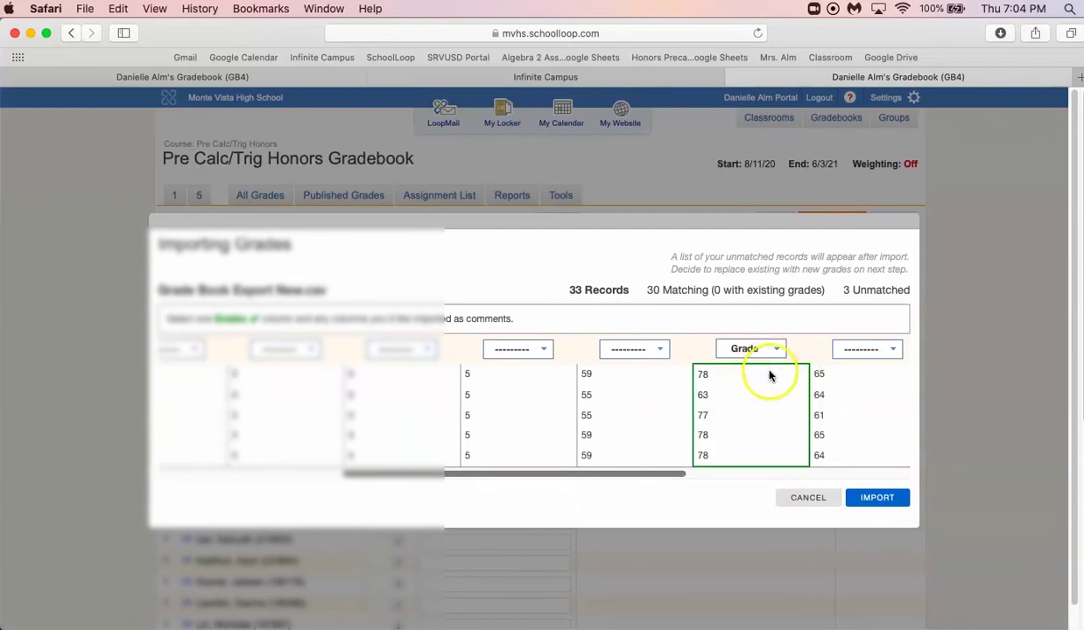
{"action": "left_click", "coordinate": [878, 500]}
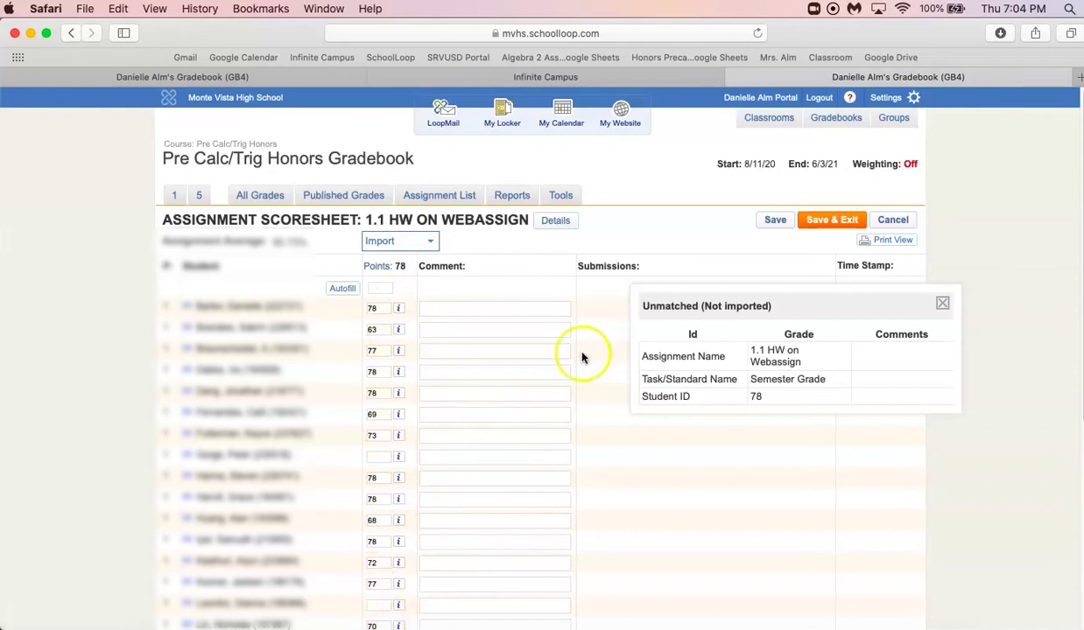
{"action": "left_click", "coordinate": [944, 306]}
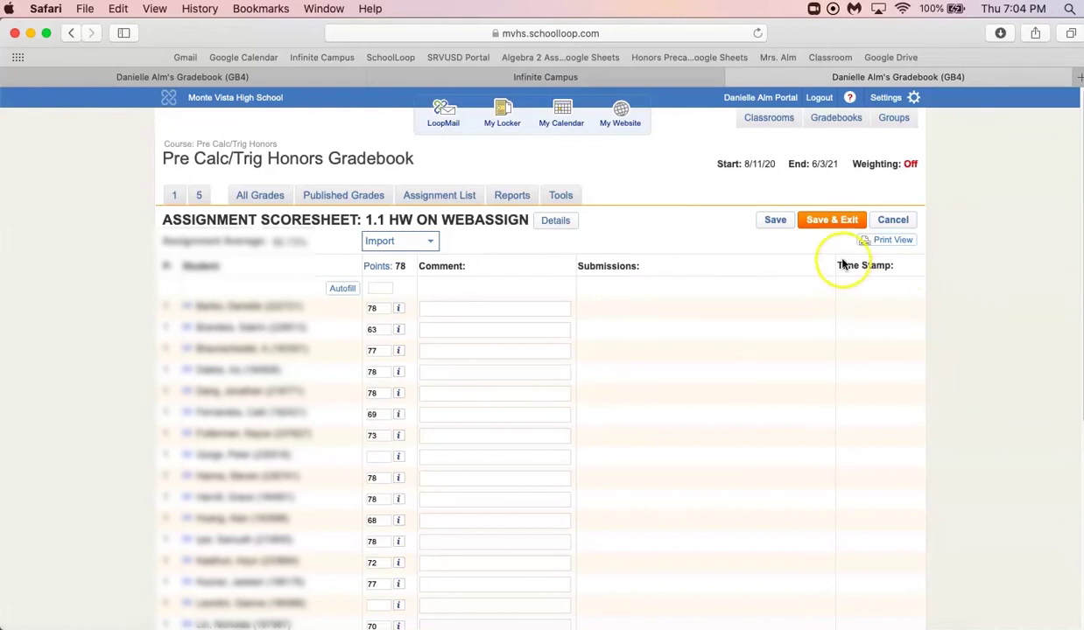
{"action": "left_click", "coordinate": [833, 223]}
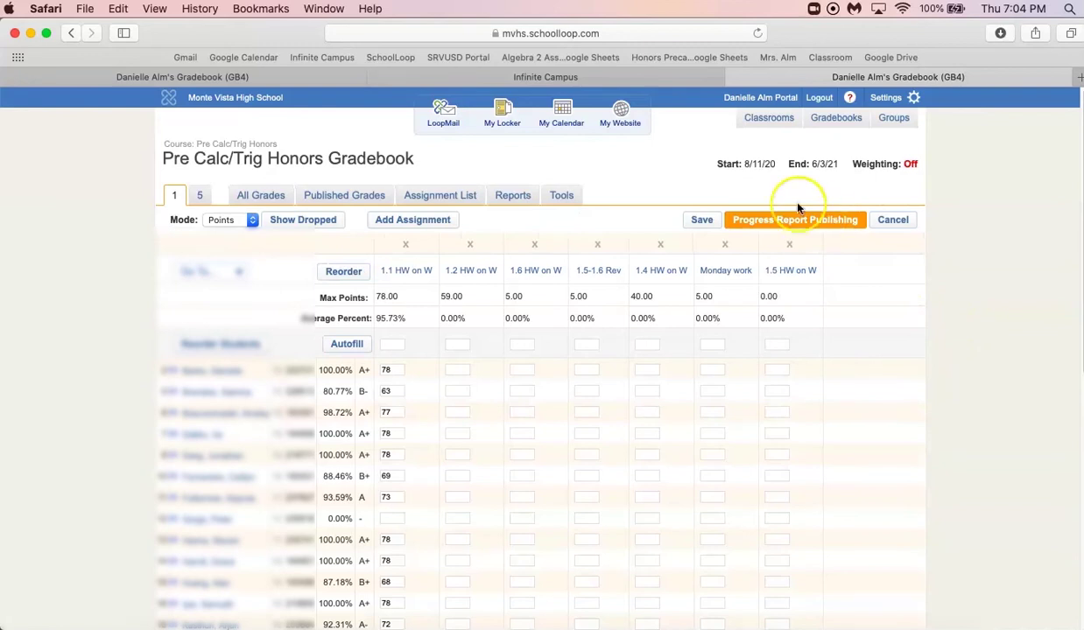
Check the assignment columns in the Excel export, minimize it, and open the 1.2 HW on Webassign scoresheet in the School Loop gradebook.
{"action": "mouse_move", "coordinate": [476, 277]}
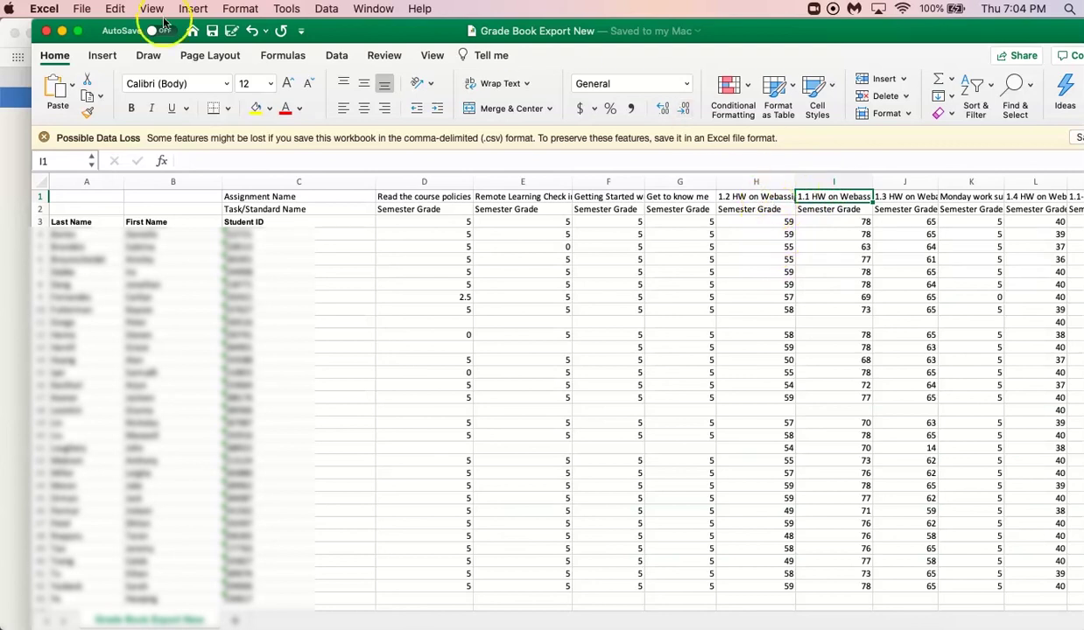
{"action": "left_click", "coordinate": [61, 31]}
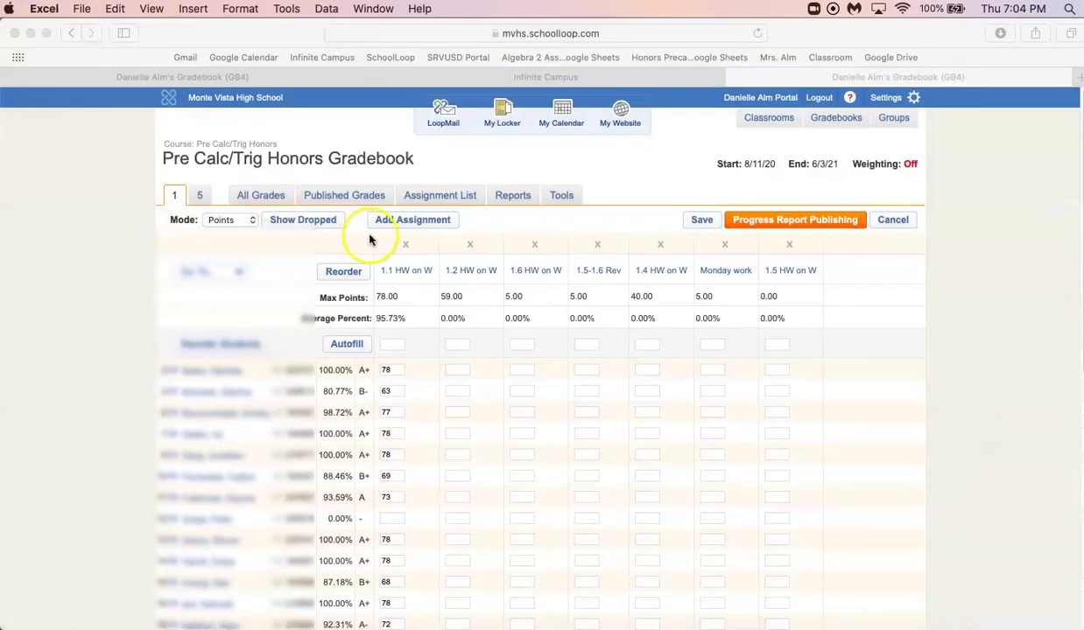
{"action": "left_click", "coordinate": [481, 274]}
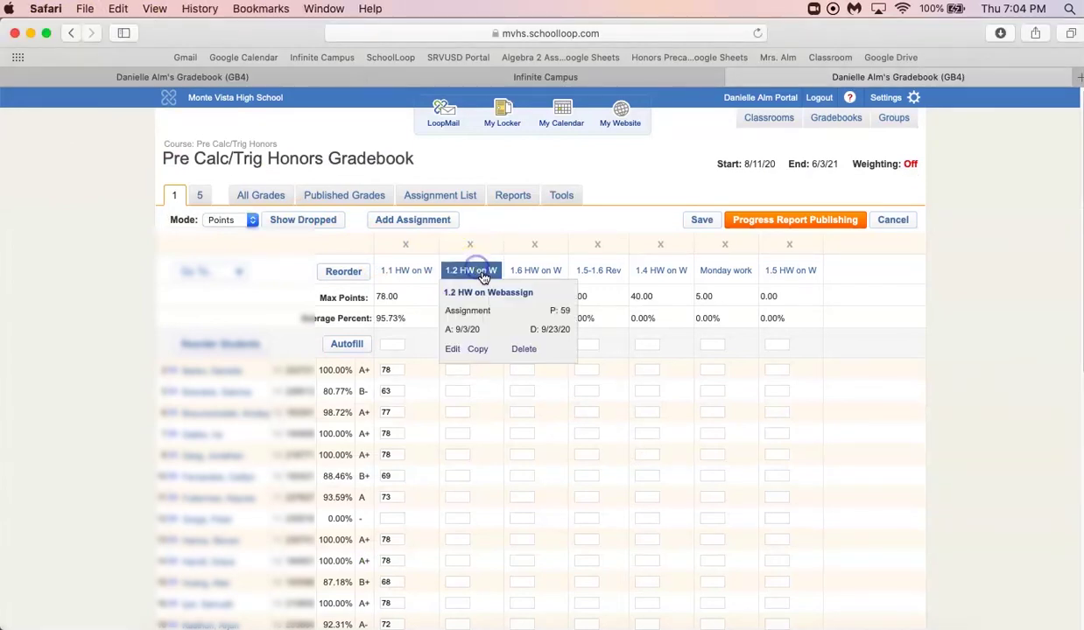
{"action": "left_click", "coordinate": [485, 293]}
Load Grade Book Export New.csv as the grade file for 1.2 HW on Webassign and dismiss the raw data pop-up.
{"action": "left_click", "coordinate": [413, 245]}
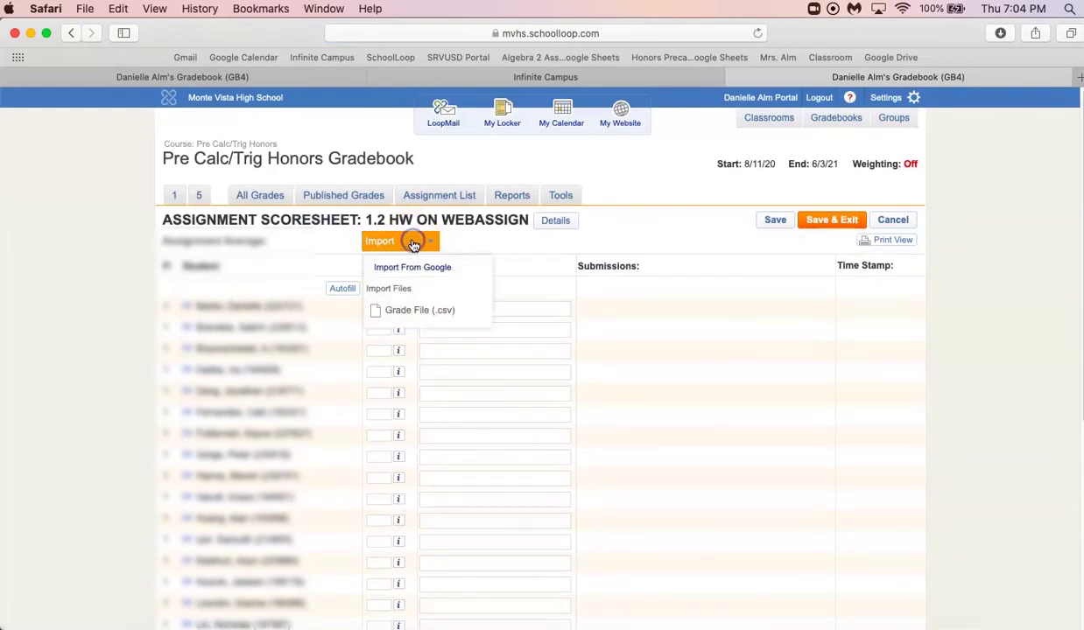
{"action": "left_click", "coordinate": [428, 311]}
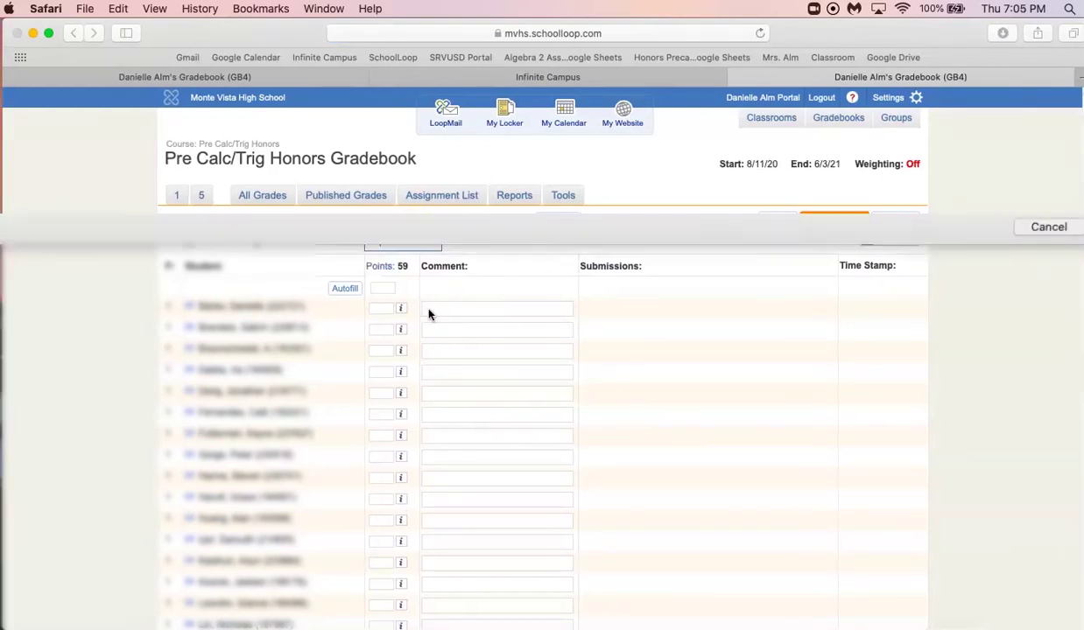
{"action": "left_click", "coordinate": [363, 148]}
{"action": "double_click", "coordinate": [362, 149]}
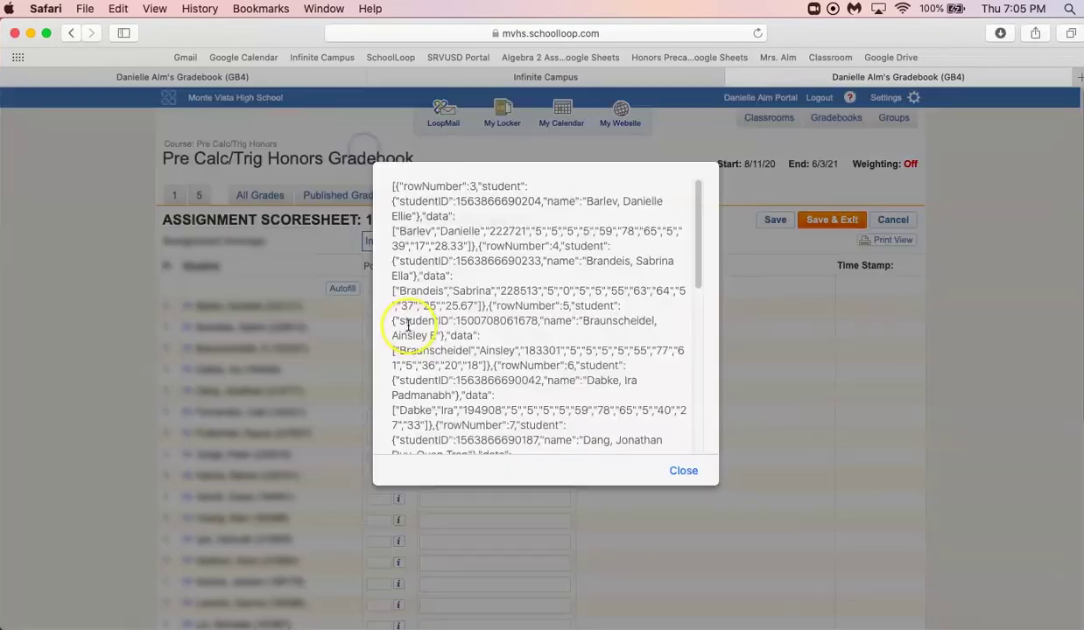
{"action": "left_click", "coordinate": [694, 475]}
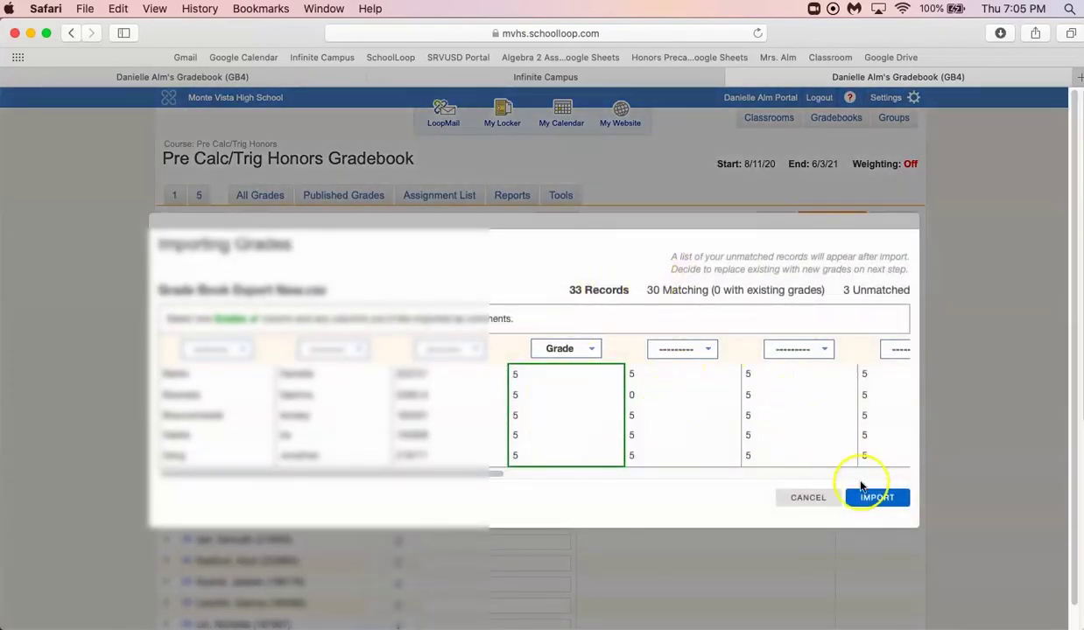
Import the column starting 59, 55, 55 as the 1.2 HW grade, dismiss the unmatched records, and save and exit the scoresheet.
{"action": "left_click_drag", "start_coordinate": [496, 474], "coordinate": [622, 484]}
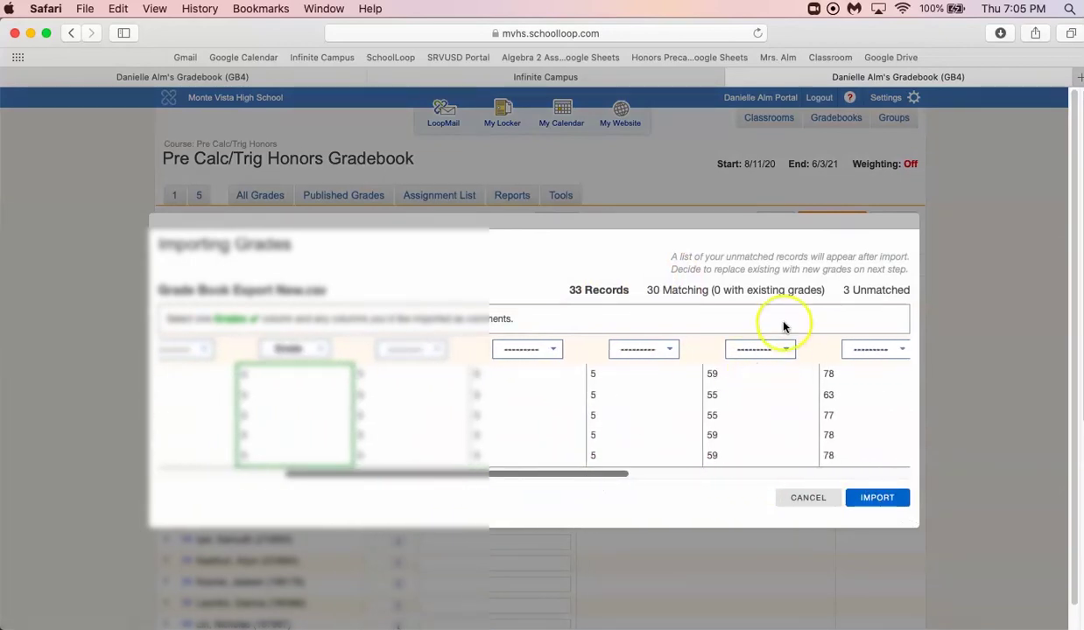
{"action": "left_click", "coordinate": [783, 351]}
{"action": "left_click", "coordinate": [760, 394]}
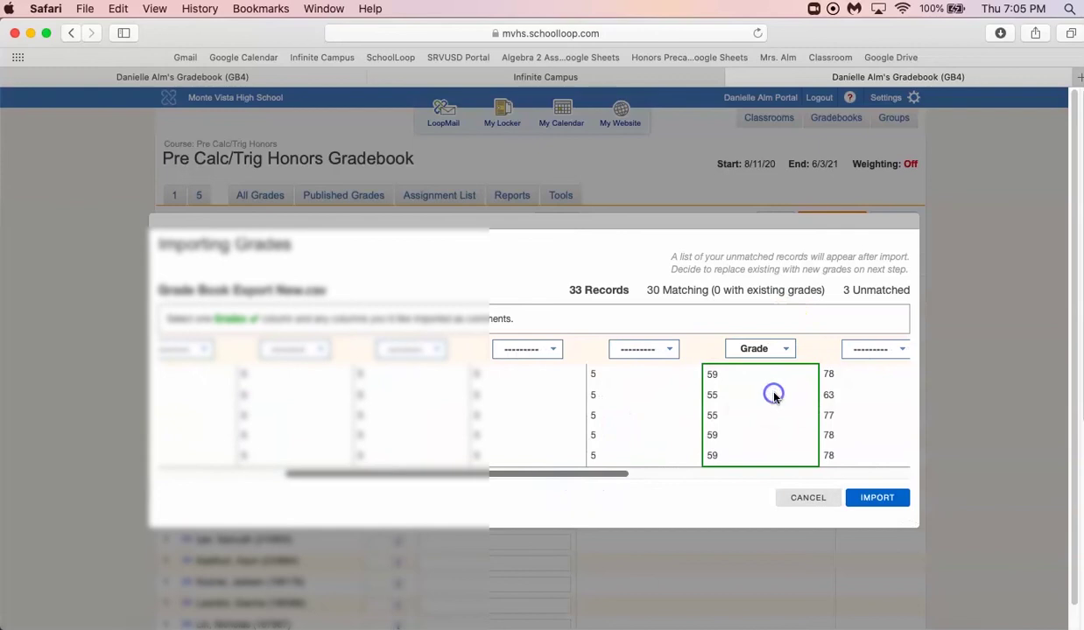
{"action": "left_click", "coordinate": [889, 497]}
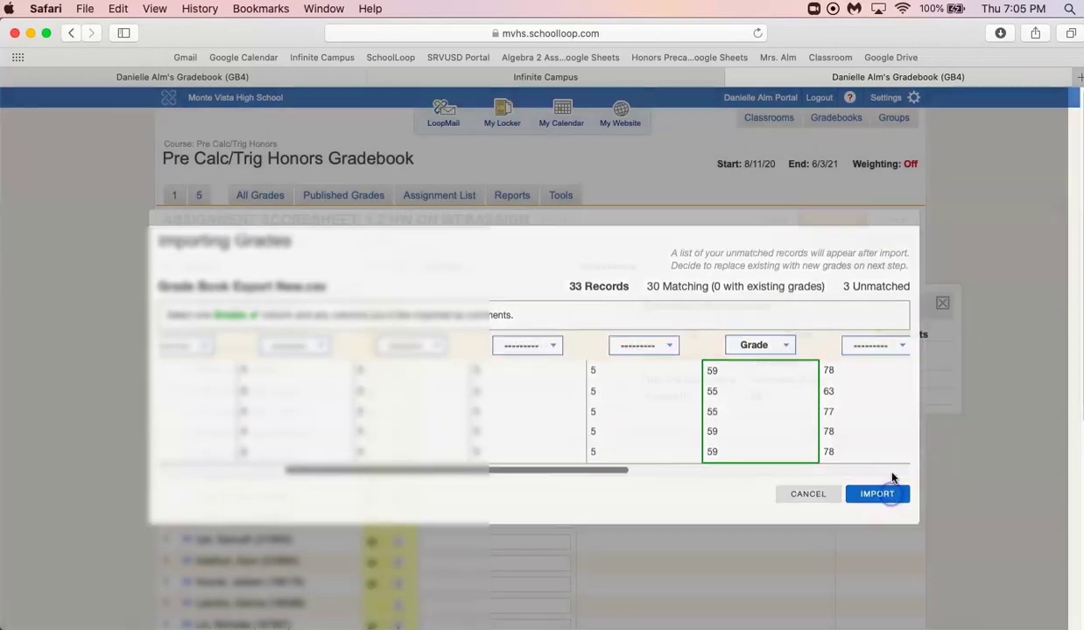
{"action": "left_click", "coordinate": [941, 303]}
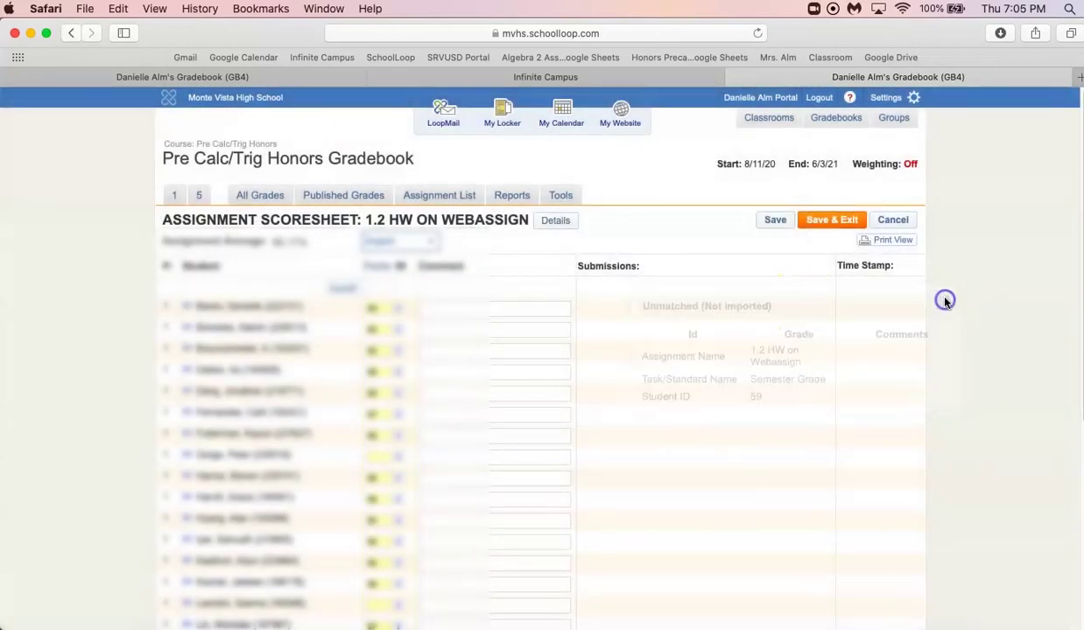
{"action": "left_click", "coordinate": [834, 227]}
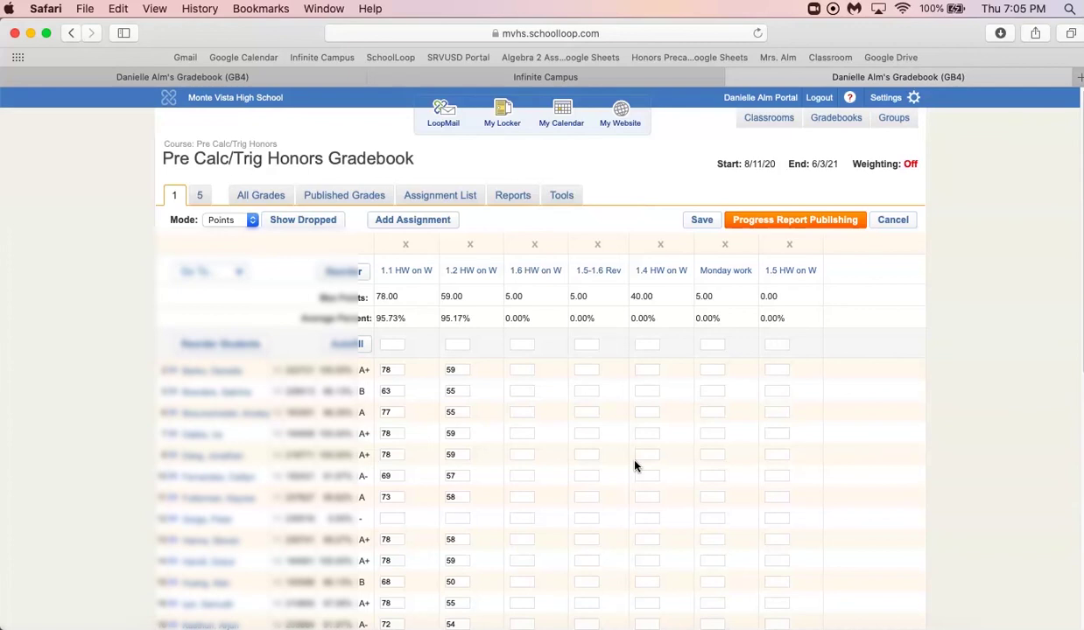
Add a new assignment titled 1.1 to the Pre Calc/Trig Honors gradebook and publish it.
{"action": "mouse_move", "coordinate": [423, 286]}
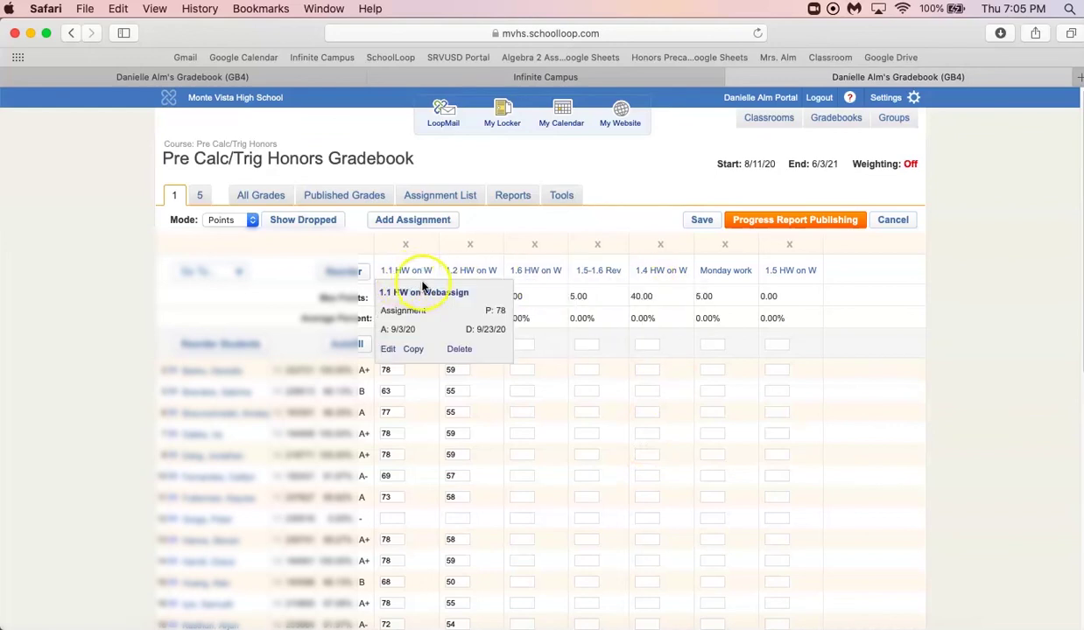
{"action": "mouse_move", "coordinate": [723, 276]}
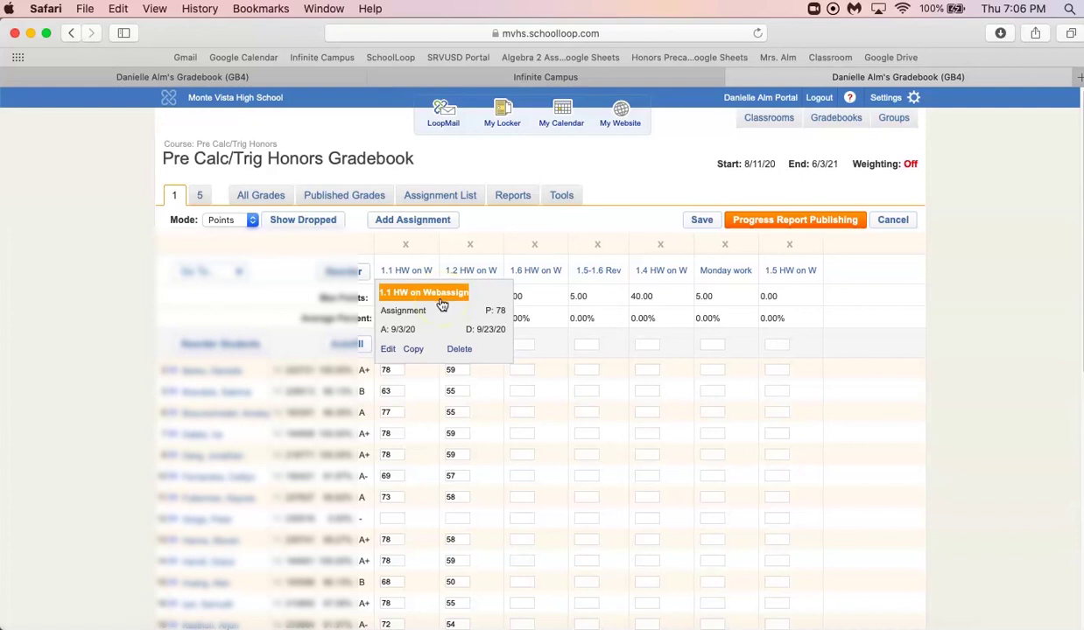
{"action": "left_click", "coordinate": [381, 224]}
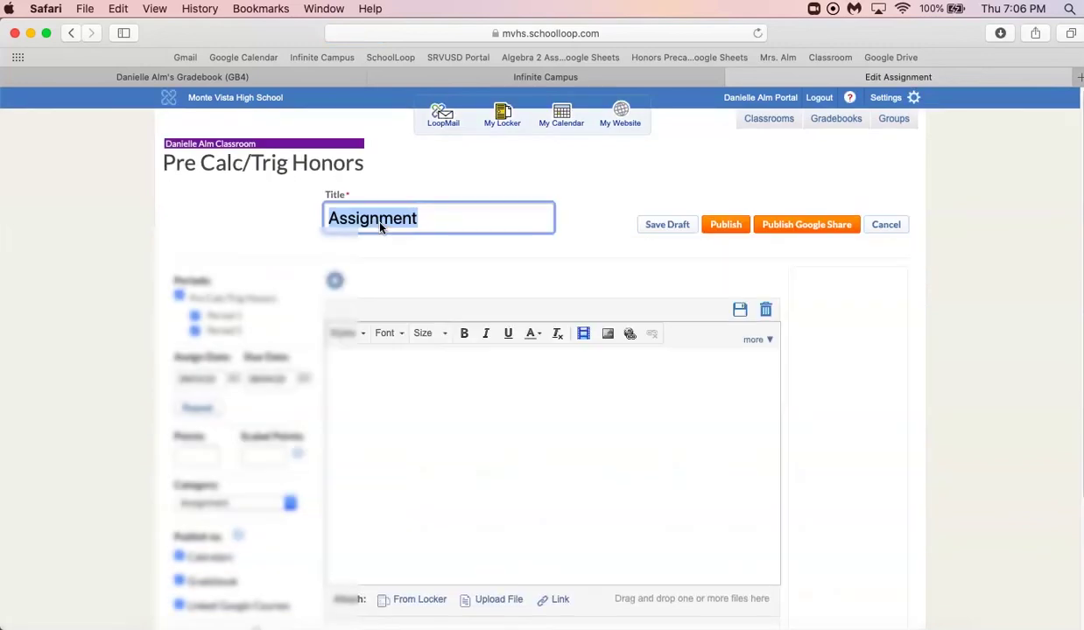
{"action": "type", "text": "1.1"}
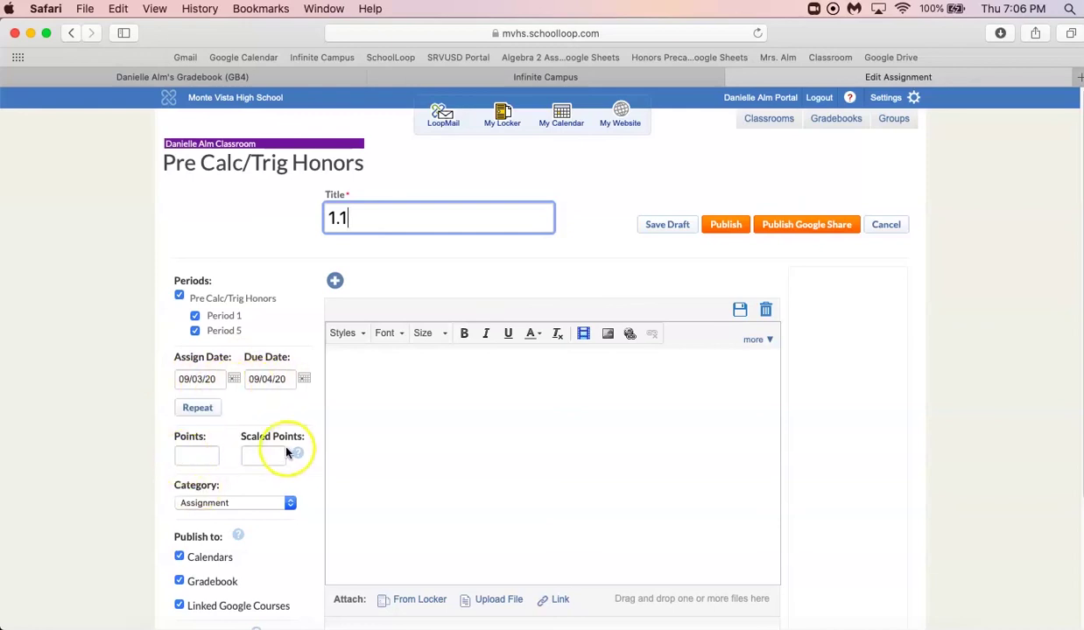
{"action": "left_click", "coordinate": [724, 227]}
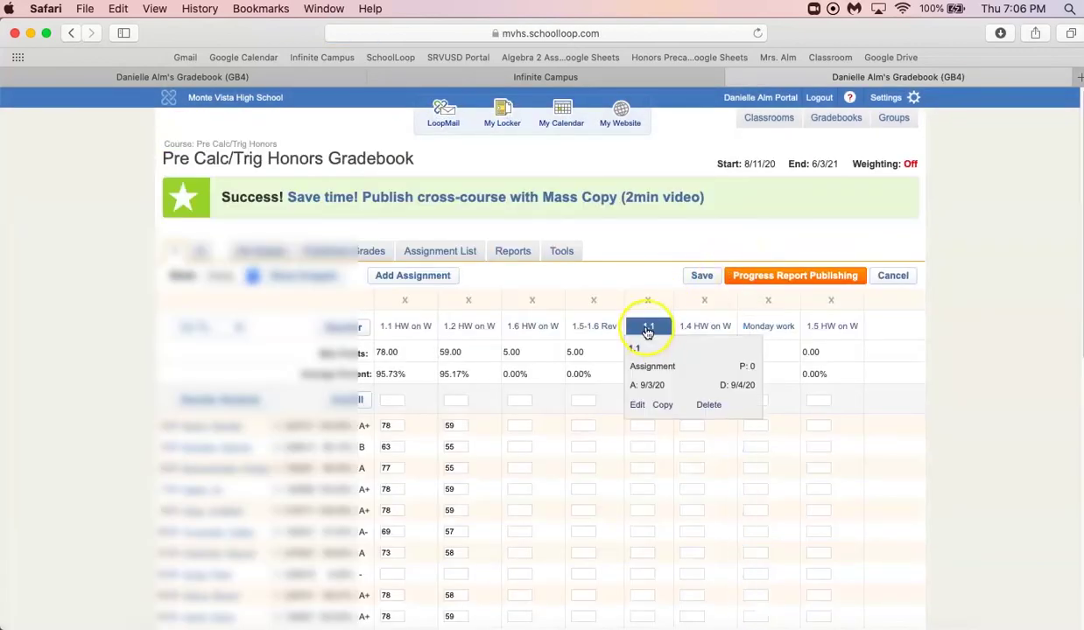
Open the scoresheet for assignment 1.1, load Grade Book Export New.csv as its grade file, and continue to the grade column selection.
{"action": "left_click", "coordinate": [647, 332]}
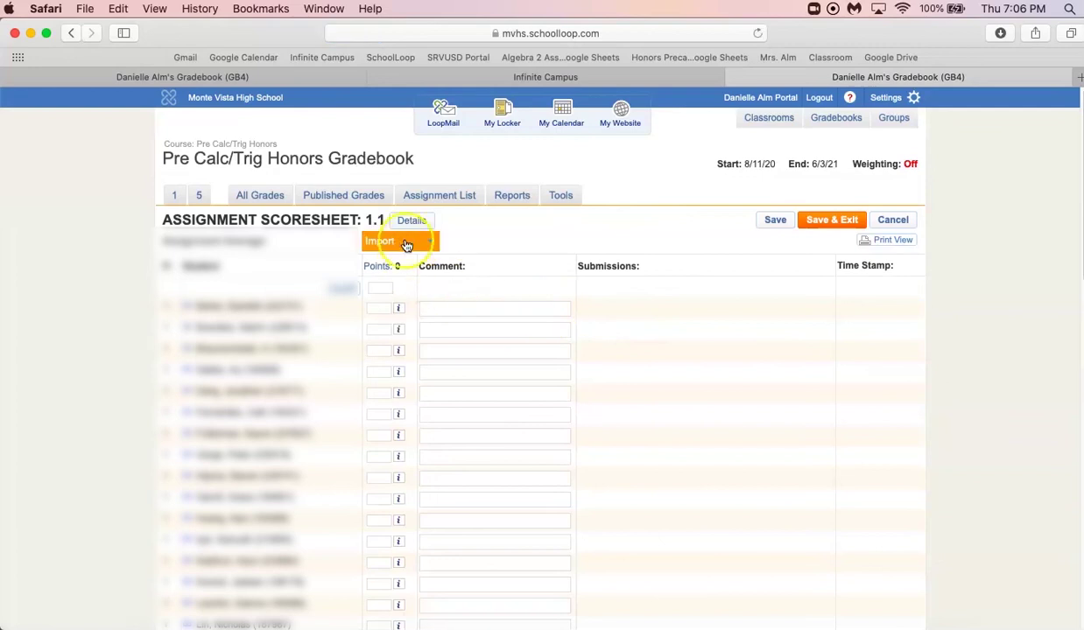
{"action": "left_click", "coordinate": [405, 243]}
{"action": "left_click", "coordinate": [409, 312]}
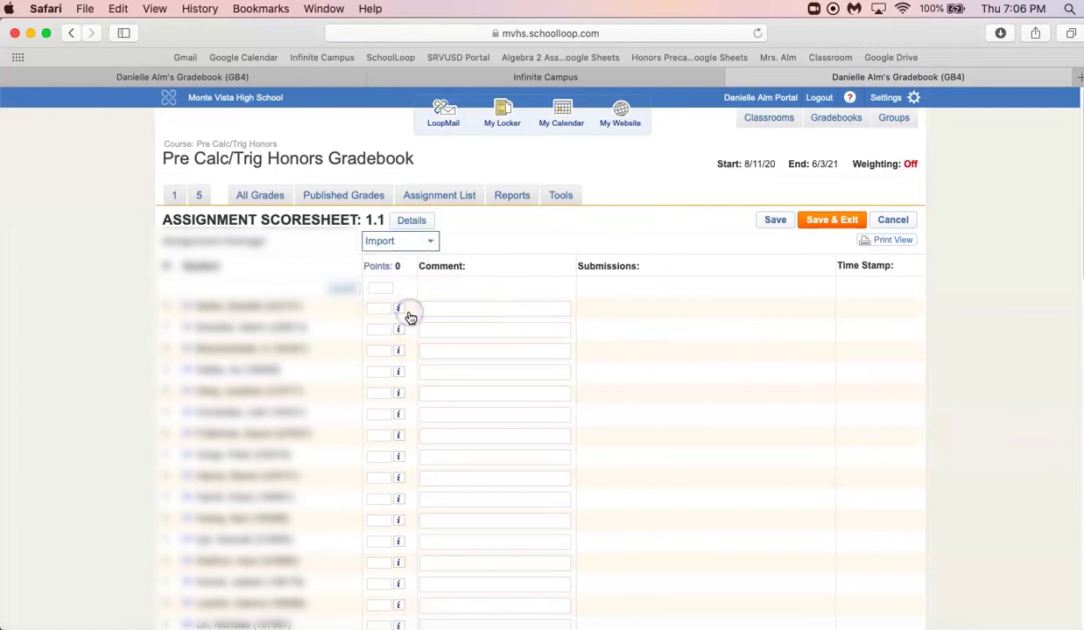
{"action": "double_click", "coordinate": [375, 145]}
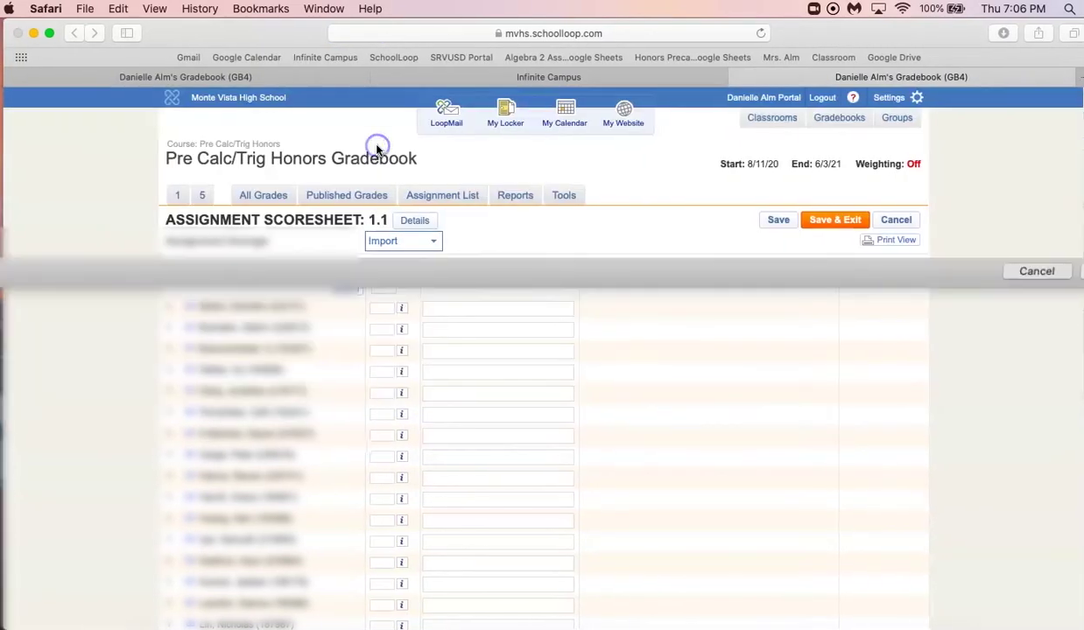
{"action": "left_click", "coordinate": [684, 473]}
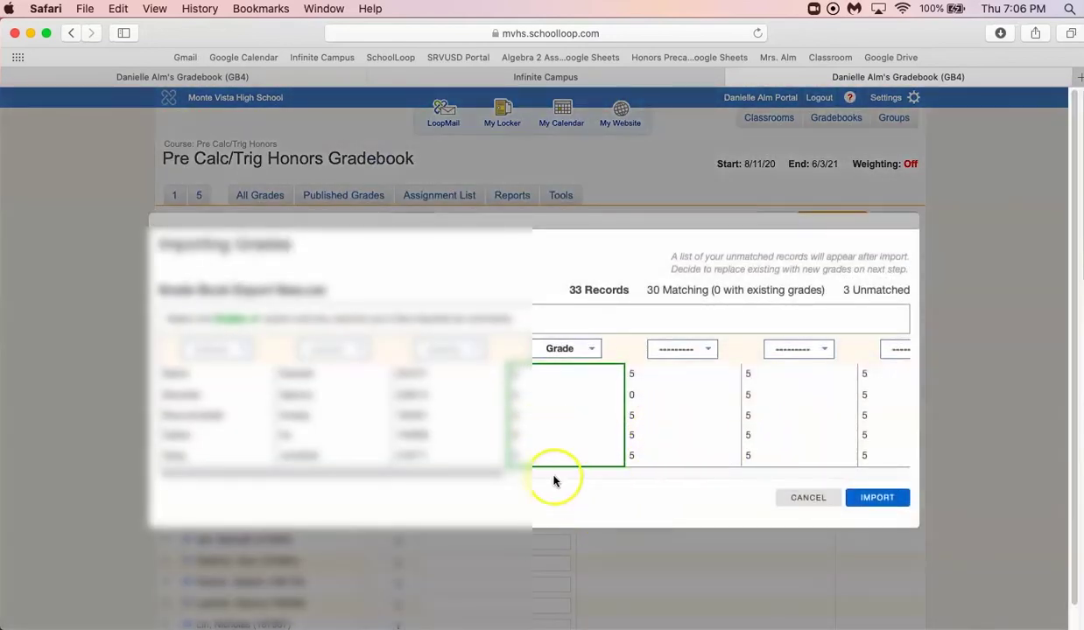
Import the column starting 78, 63, 77 as the grade for assignment 1.1 and dismiss the unmatched records.
{"action": "left_click_drag", "start_coordinate": [484, 474], "coordinate": [620, 495]}
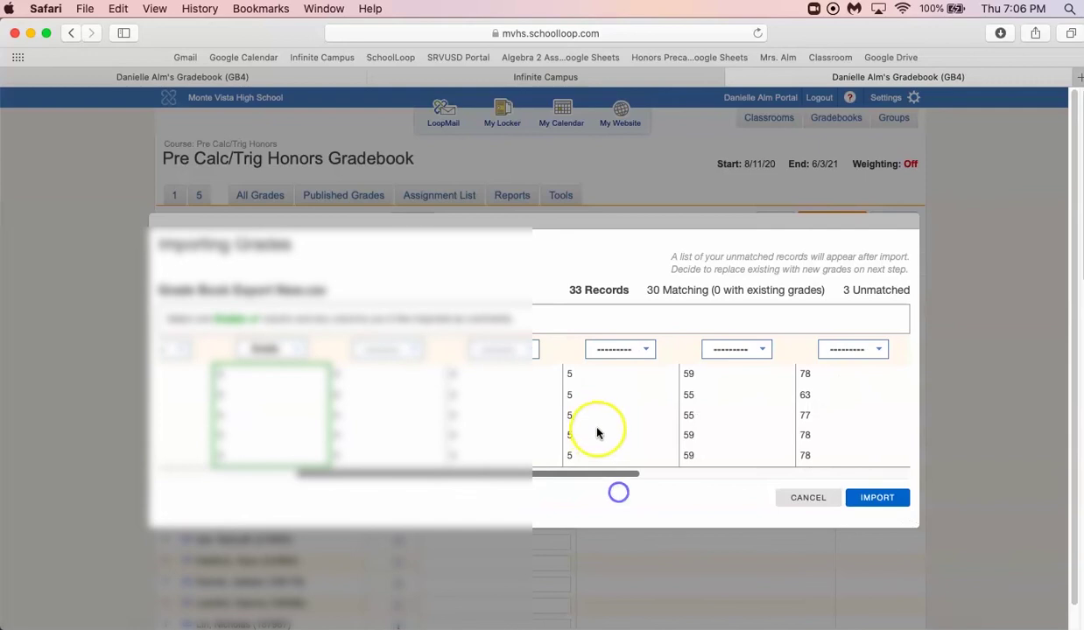
{"action": "left_click", "coordinate": [855, 351]}
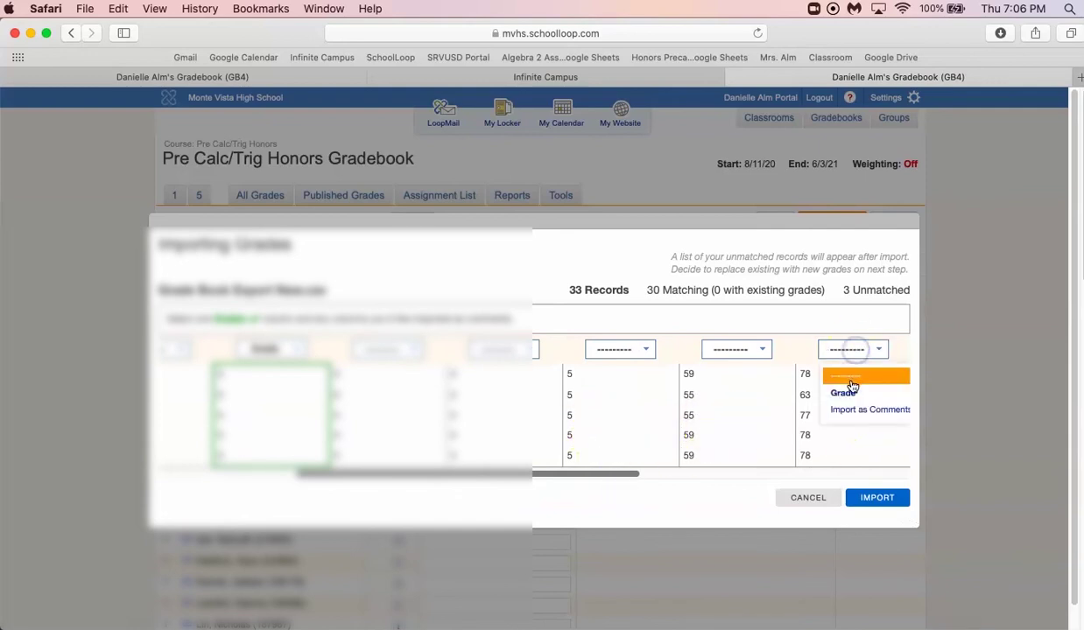
{"action": "left_click", "coordinate": [849, 390]}
{"action": "left_click", "coordinate": [866, 498]}
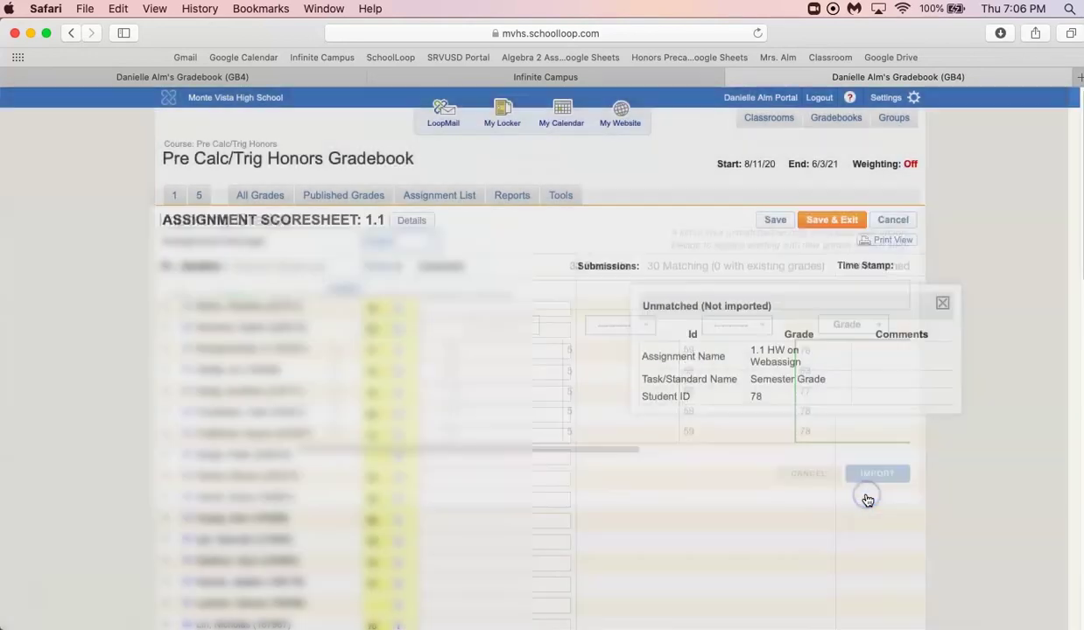
{"action": "left_click", "coordinate": [941, 303]}
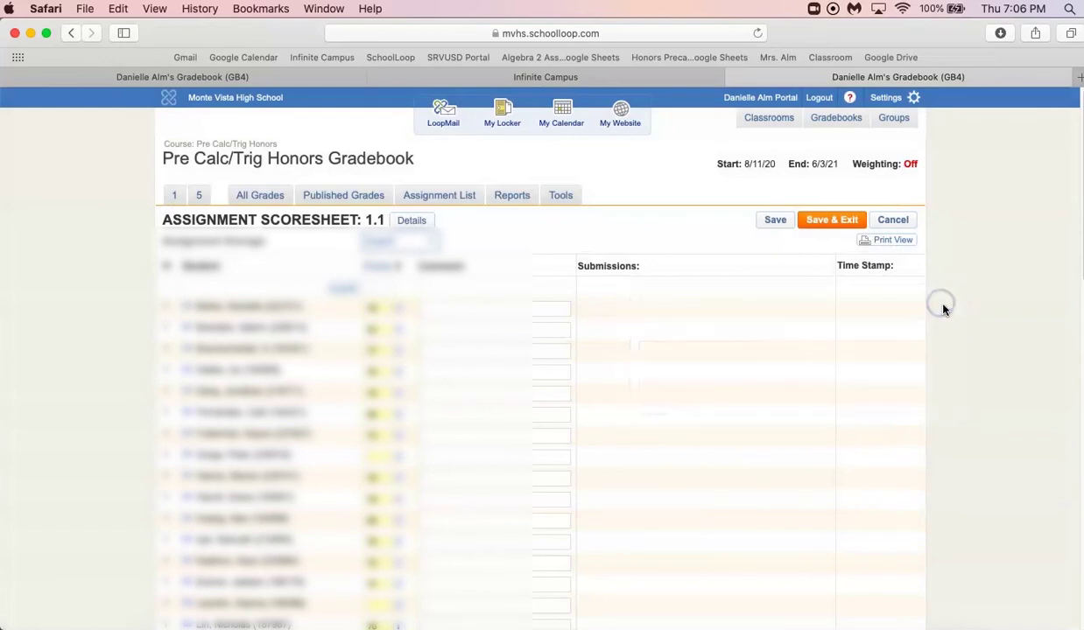
{"action": "left_click", "coordinate": [716, 387]}
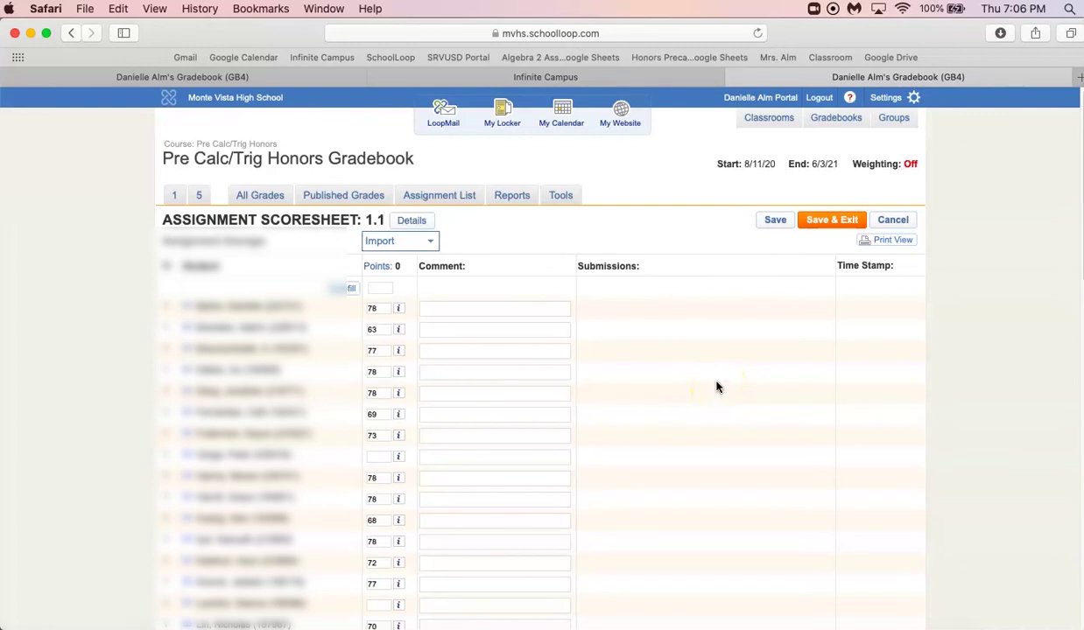
{"action": "left_click", "coordinate": [245, 558]}
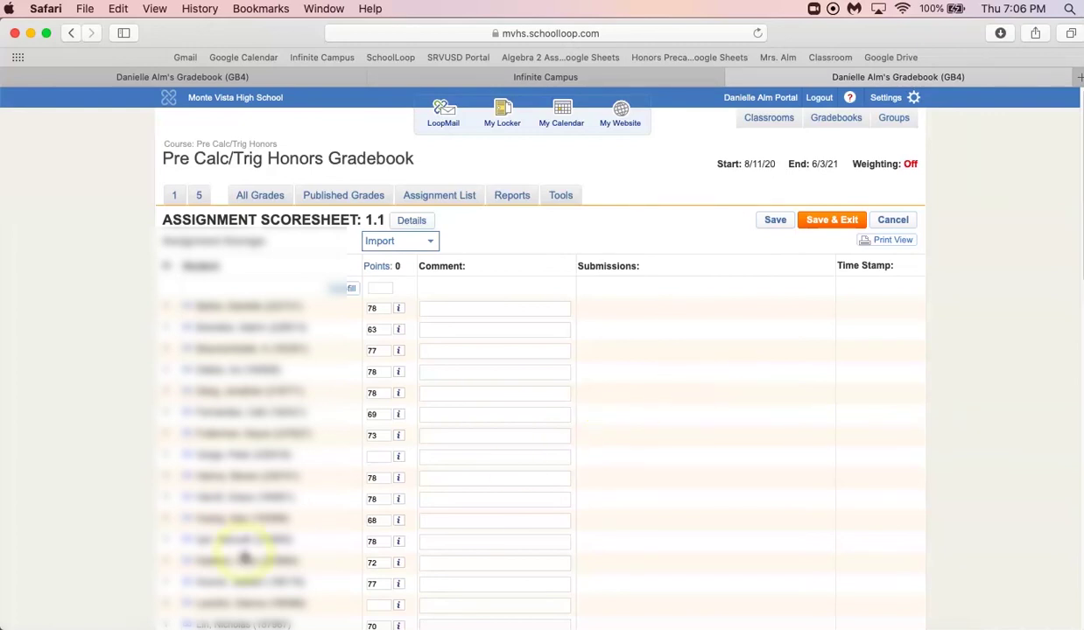